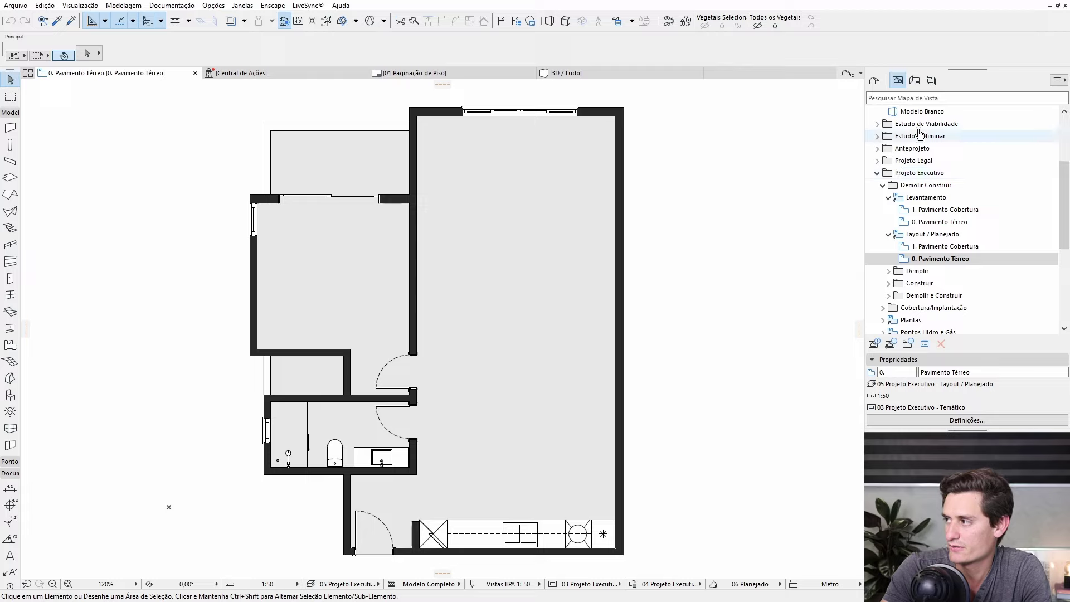
Step: Select the Demolir Construir view folder under Projeto Executivo in the View Map
click(933, 188)
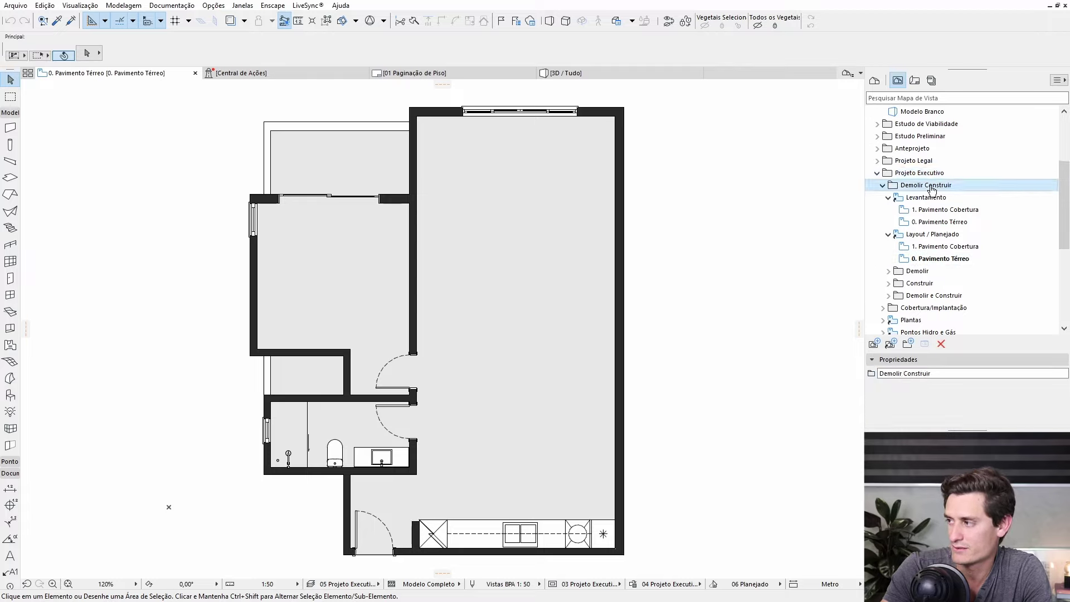
Step: Open the 0. Pavimento Térreo planned view and the Renovação palette from Janelas > Paletas
click(941, 258)
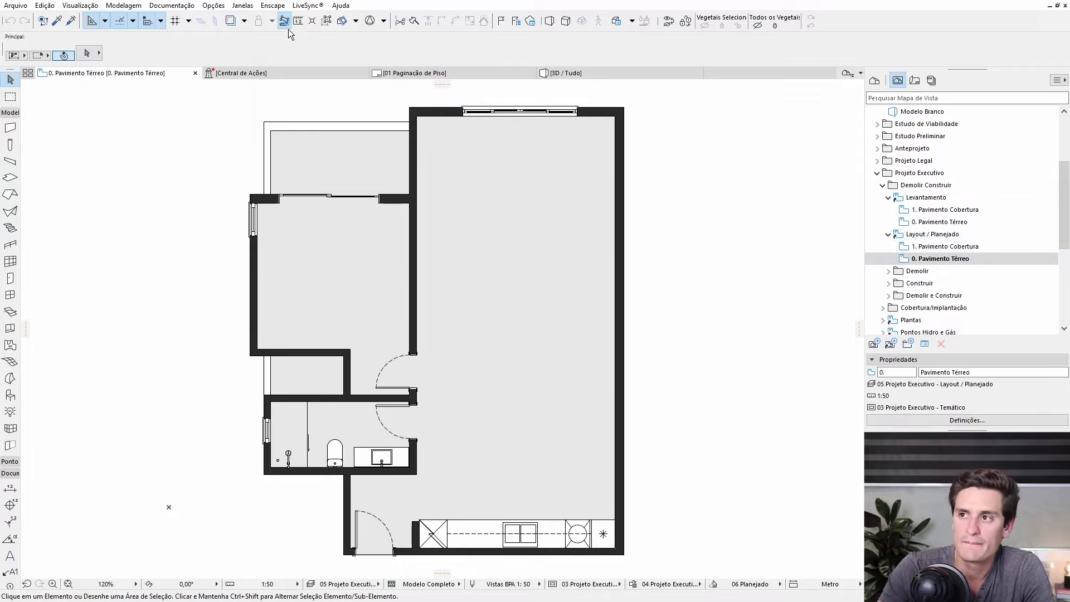
click(246, 8)
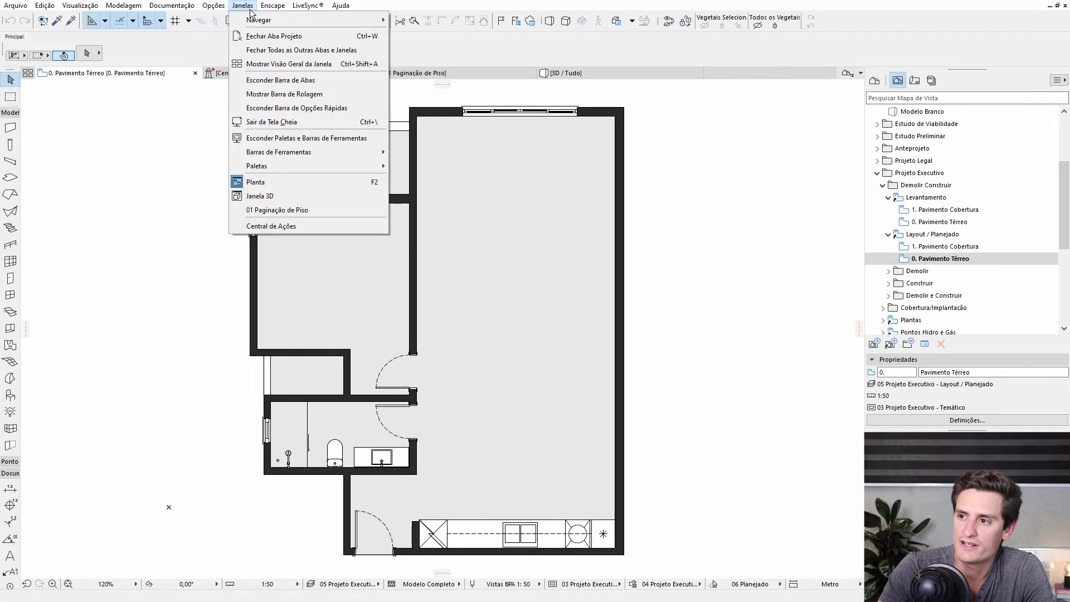
mouse_move(268, 166)
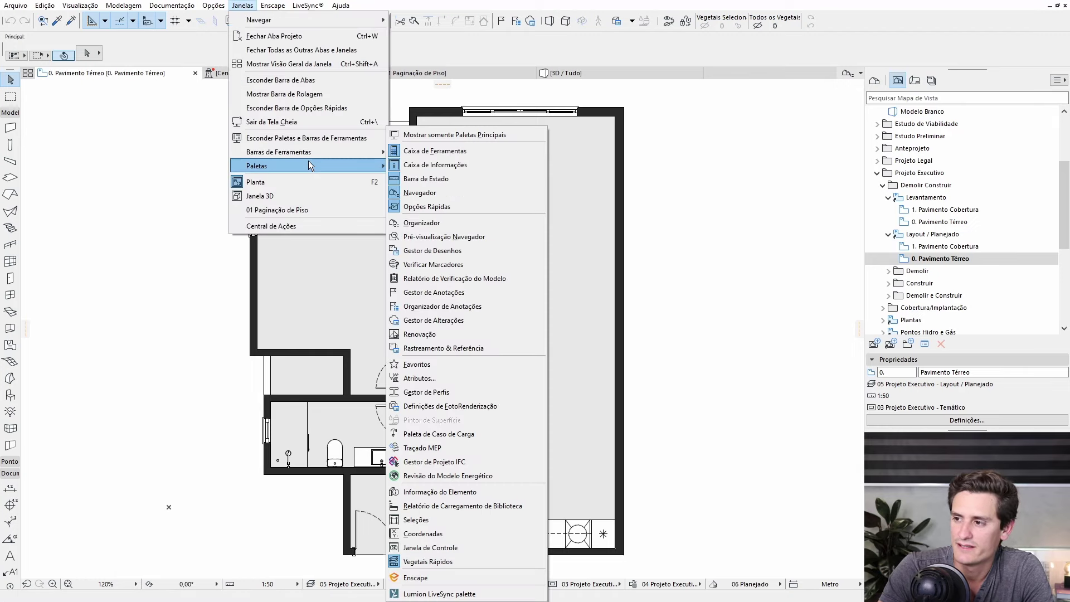
click(415, 334)
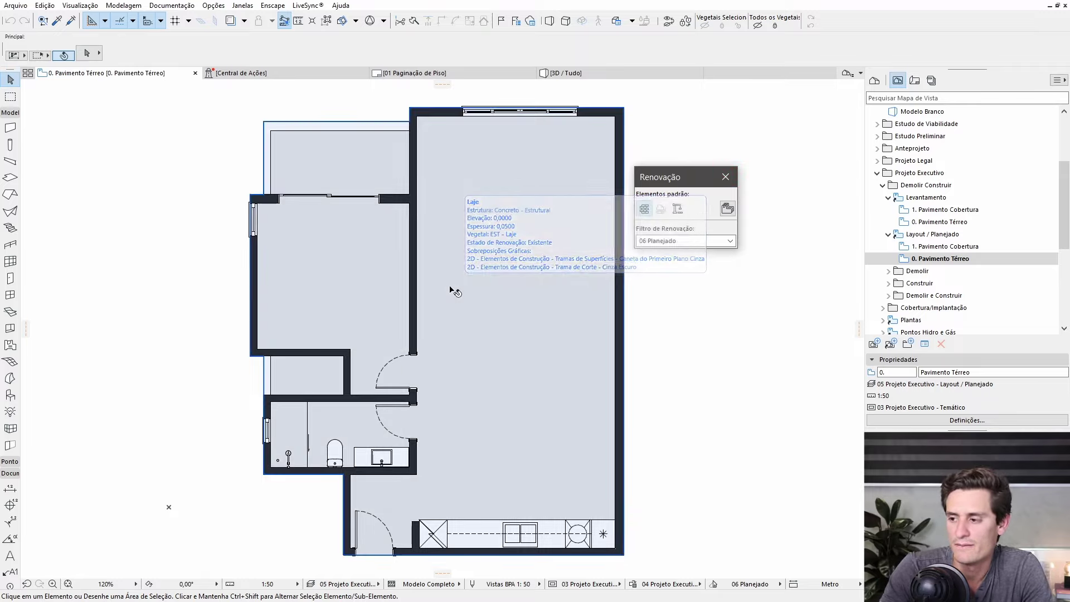
scroll(456, 415, up, 2)
Step: Set the upper room's door to 'Estado a Demolir' and pick up an existing wall's settings
middle_drag(456, 415, 422, 373)
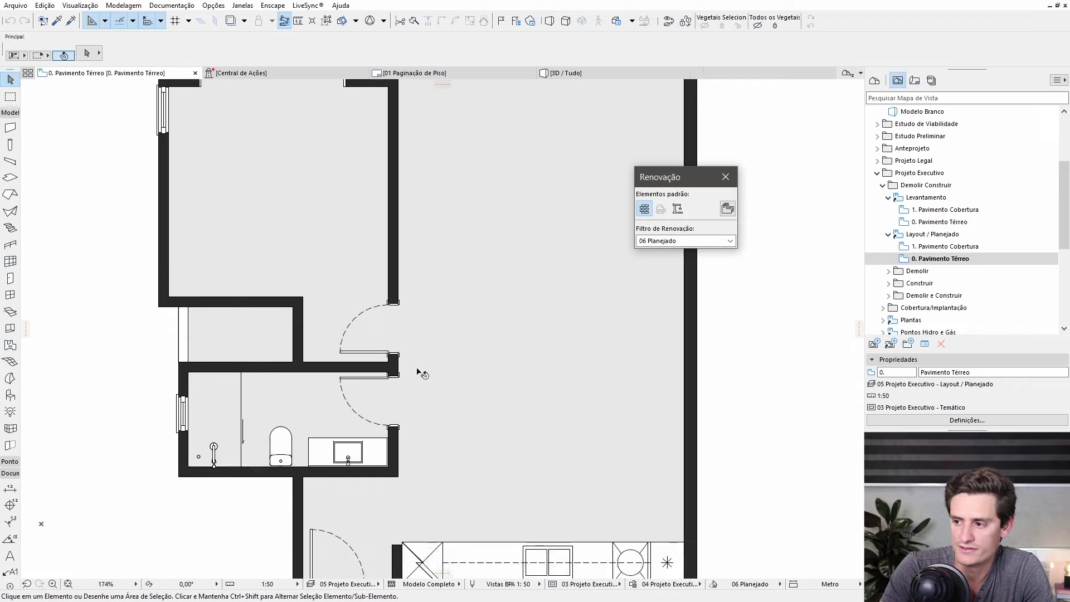
click(385, 355)
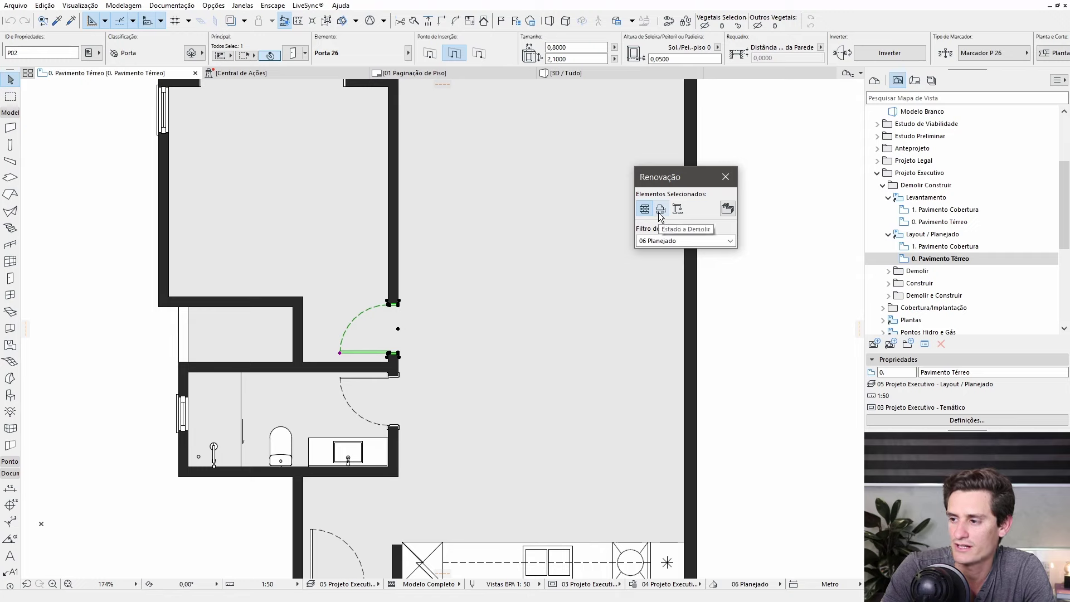
click(660, 210)
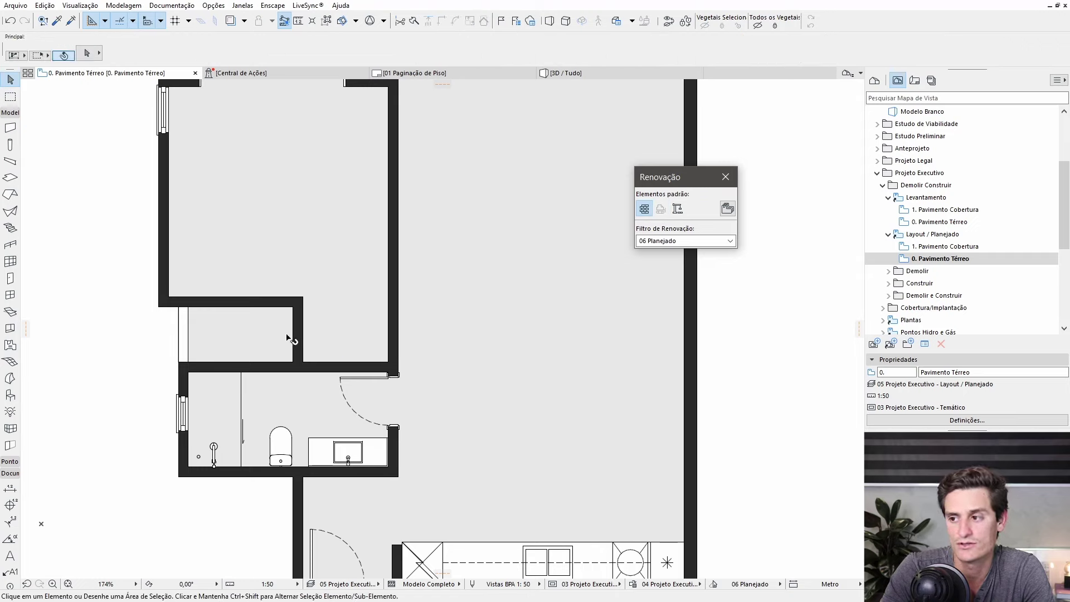
click(516, 311)
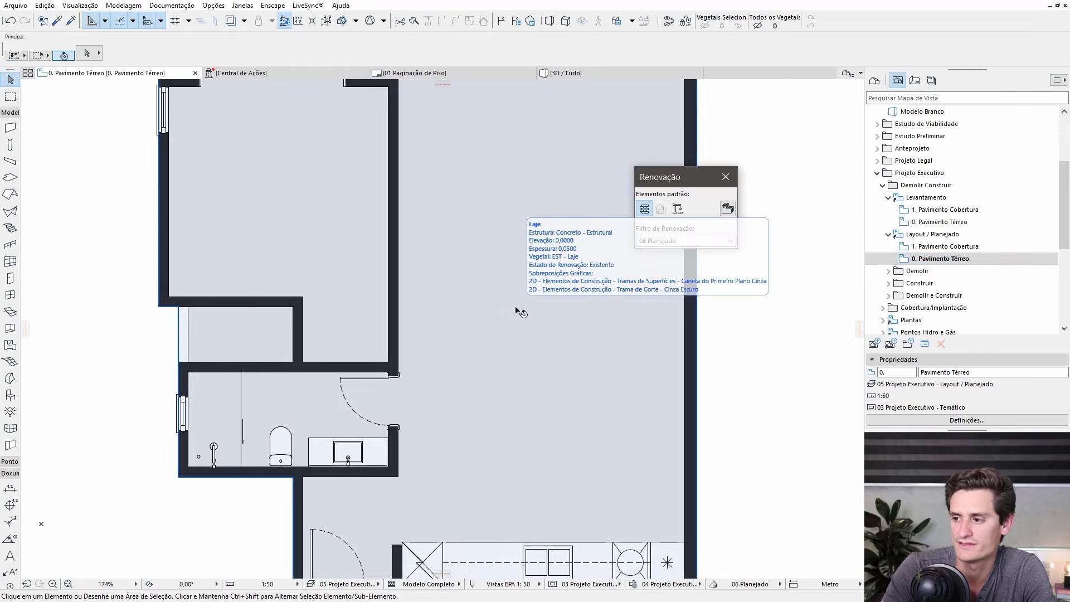
key(Escape)
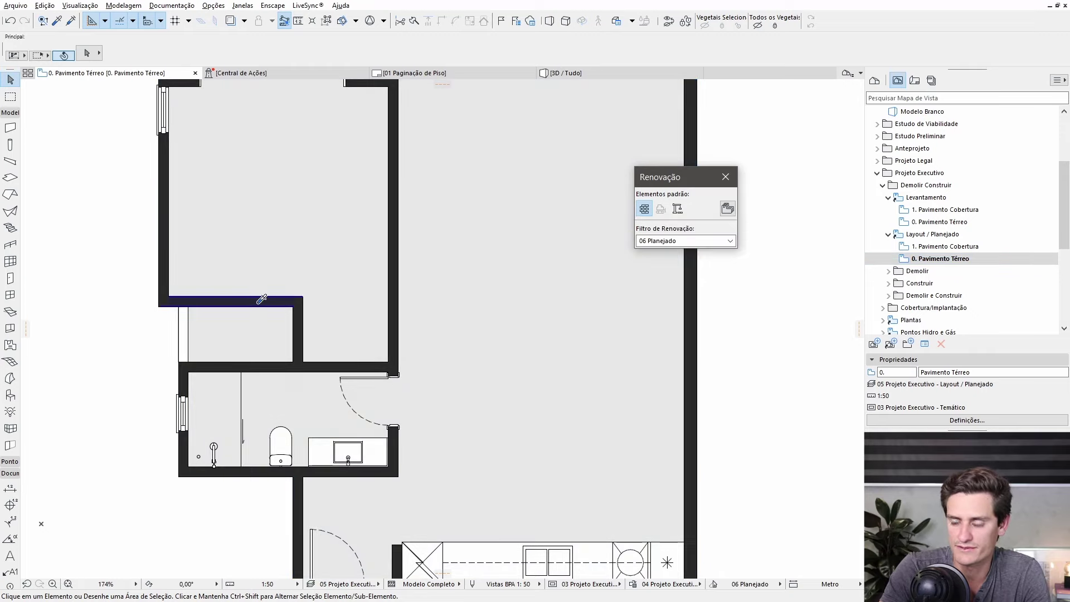
alt+click(267, 295)
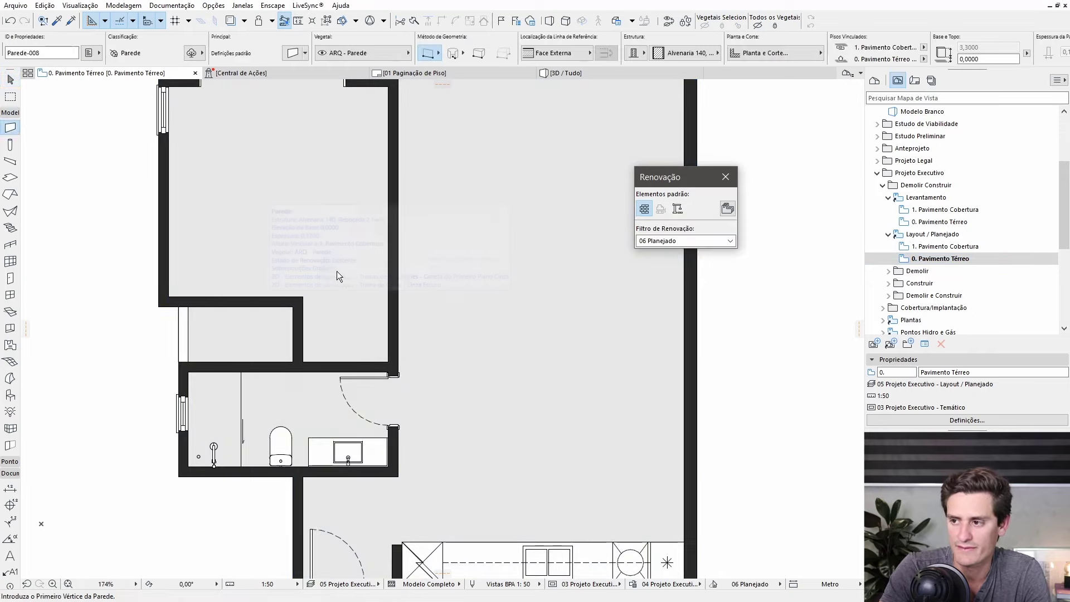
Step: Draw an 'Estado a Construir' wall from the partition's end to the right wall
click(677, 210)
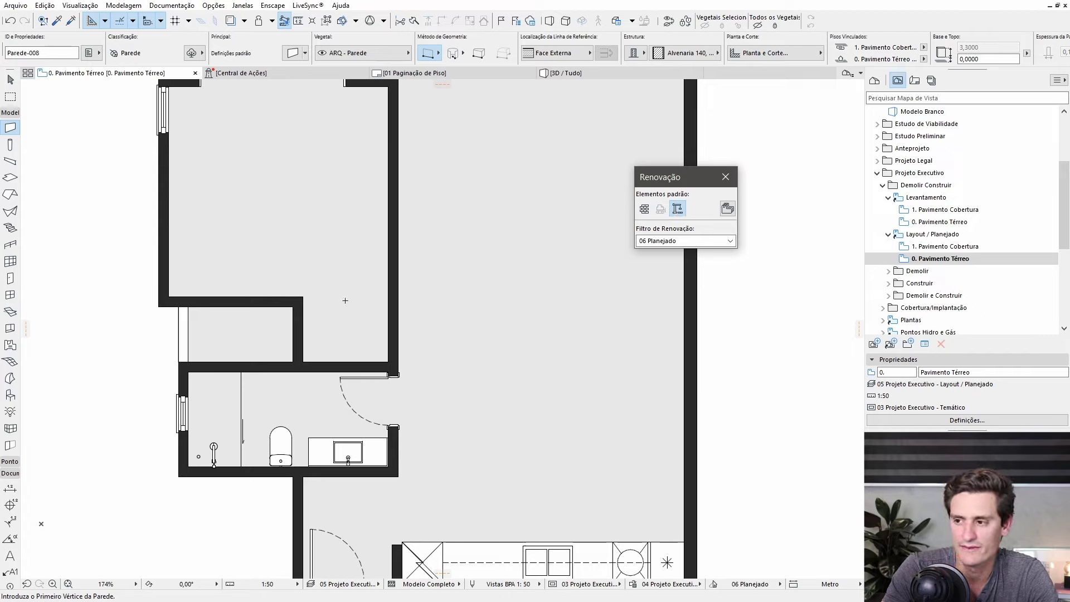
click(304, 296)
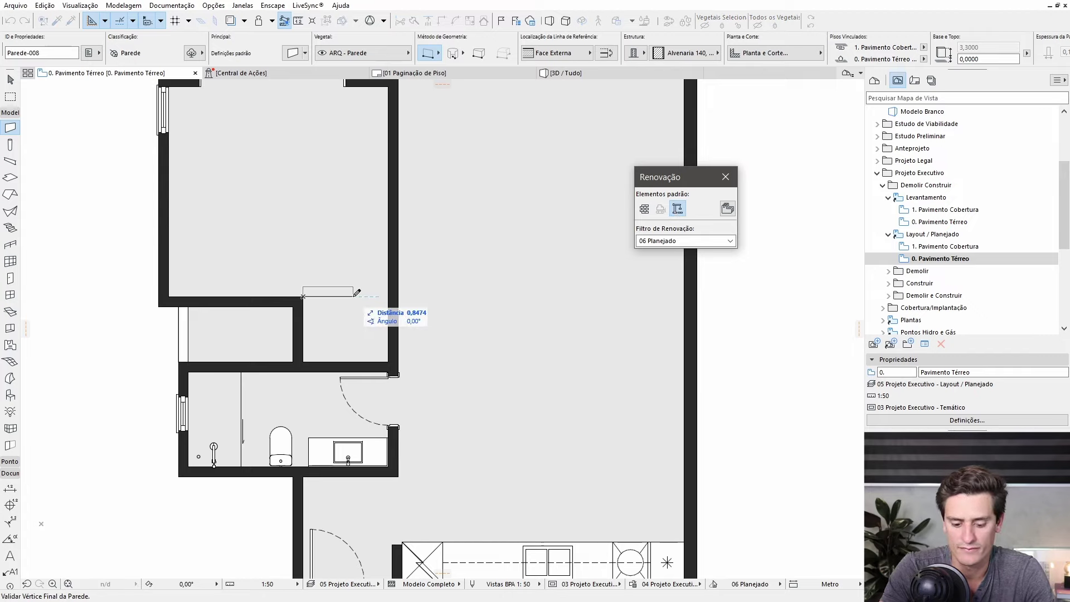
click(400, 296)
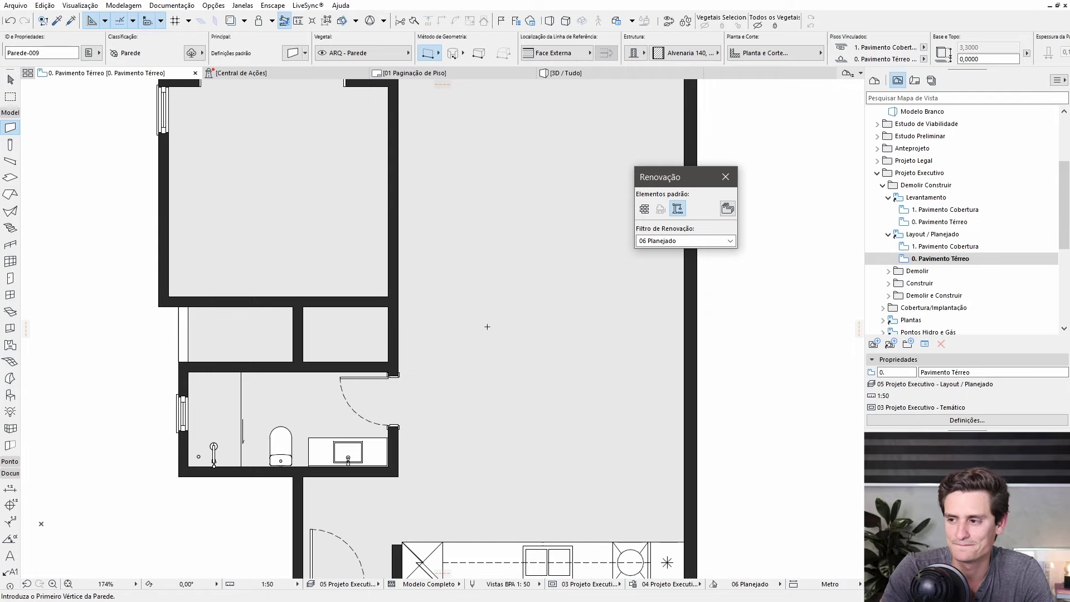
scroll(375, 342, up, 3)
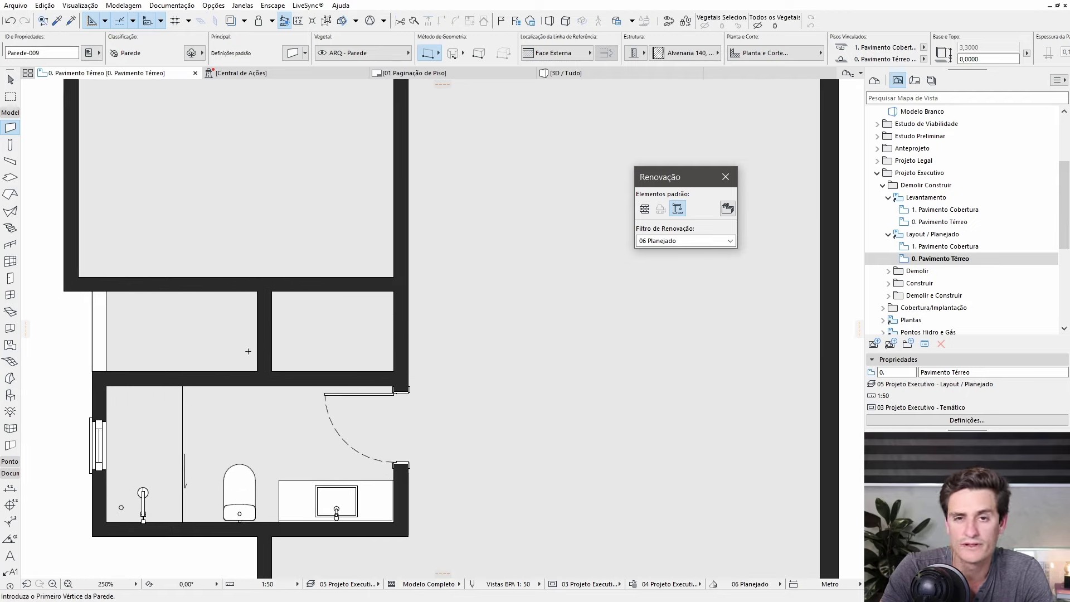
Step: Split the right vertical wall at the partition line with Dividir and demolish its lower piece
shift+click(399, 329)
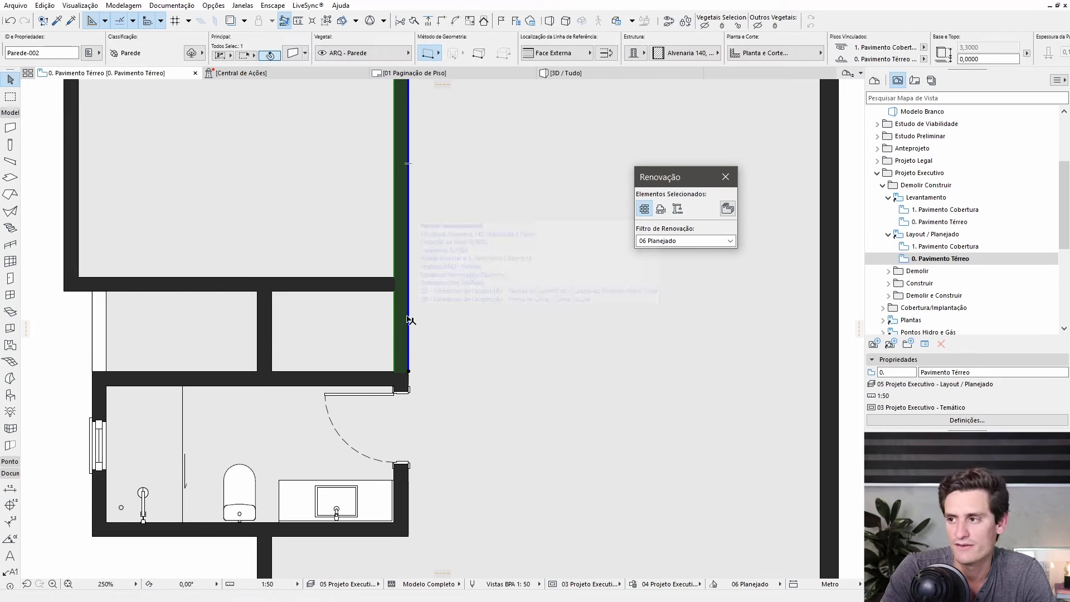
click(414, 21)
click(356, 292)
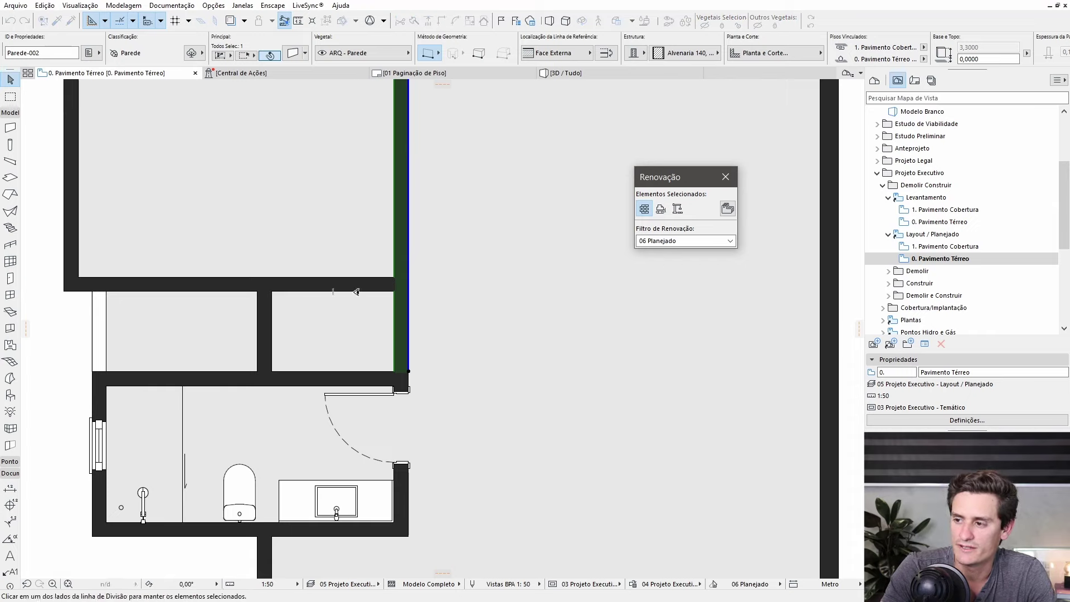
click(358, 344)
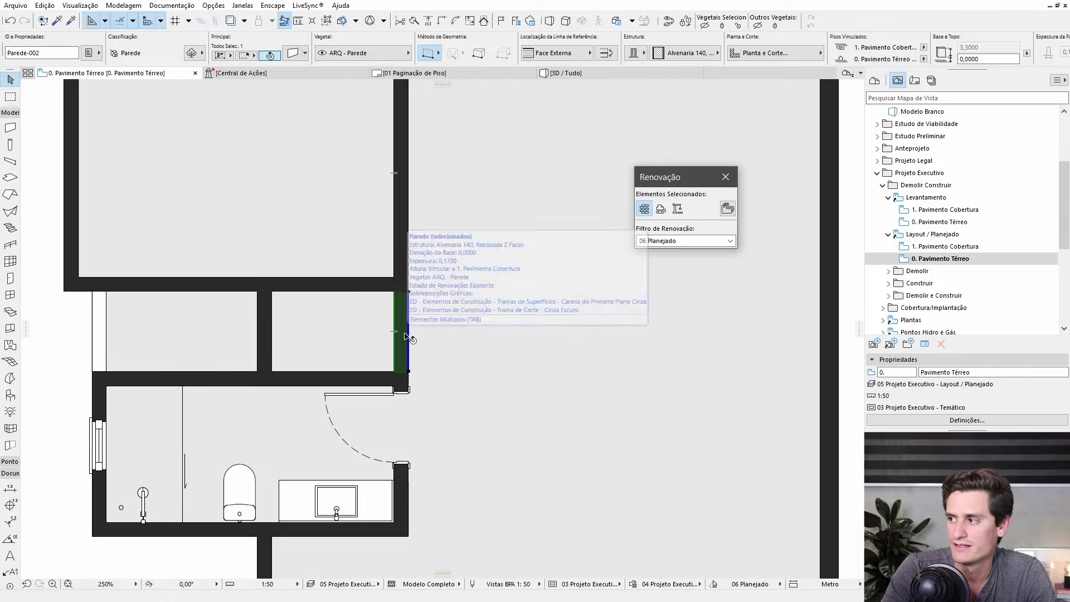
click(661, 209)
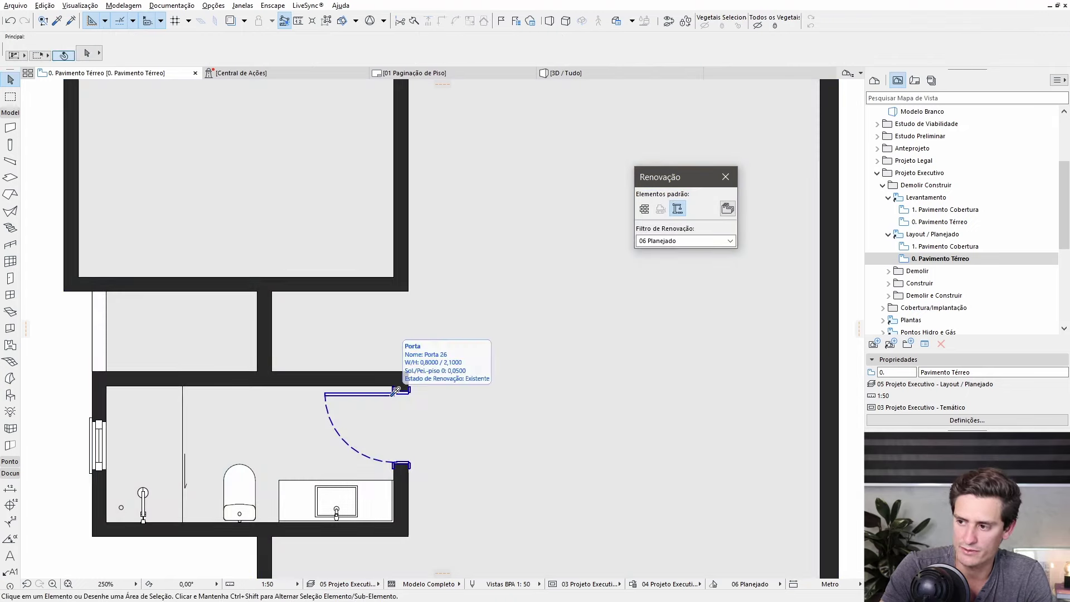
Step: Place a new door in the horizontal wall, then nudge it left along the wall
alt+click(395, 391)
scroll(354, 279, up, 3)
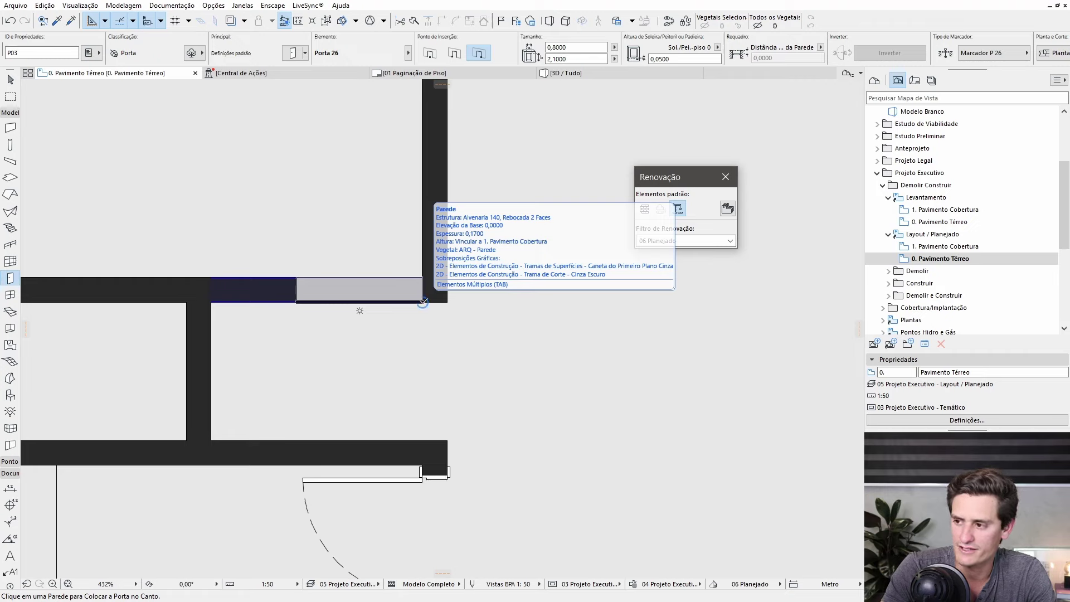
click(423, 302)
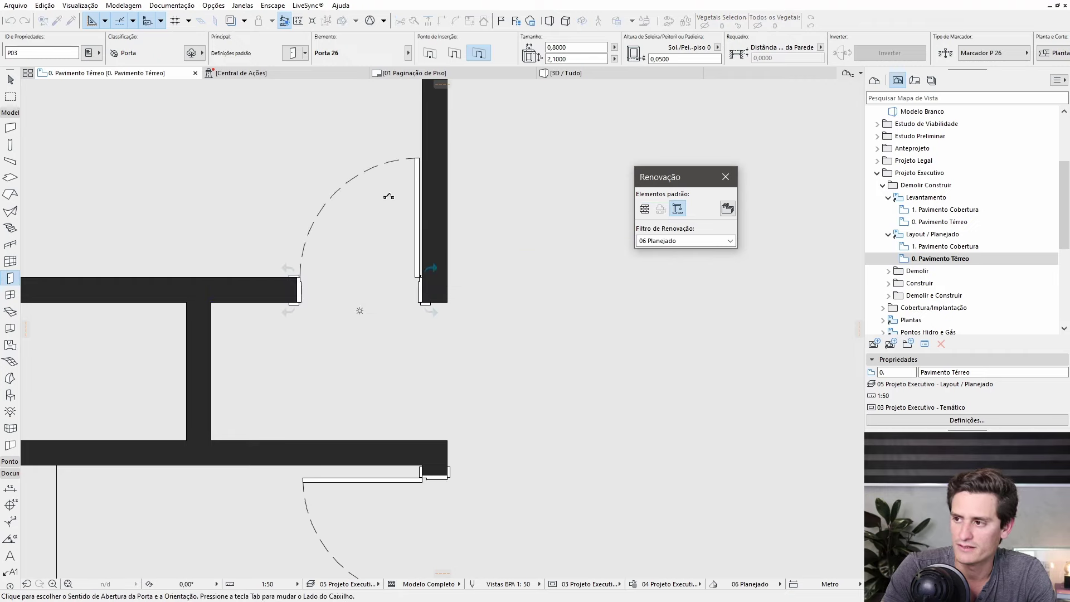
click(389, 194)
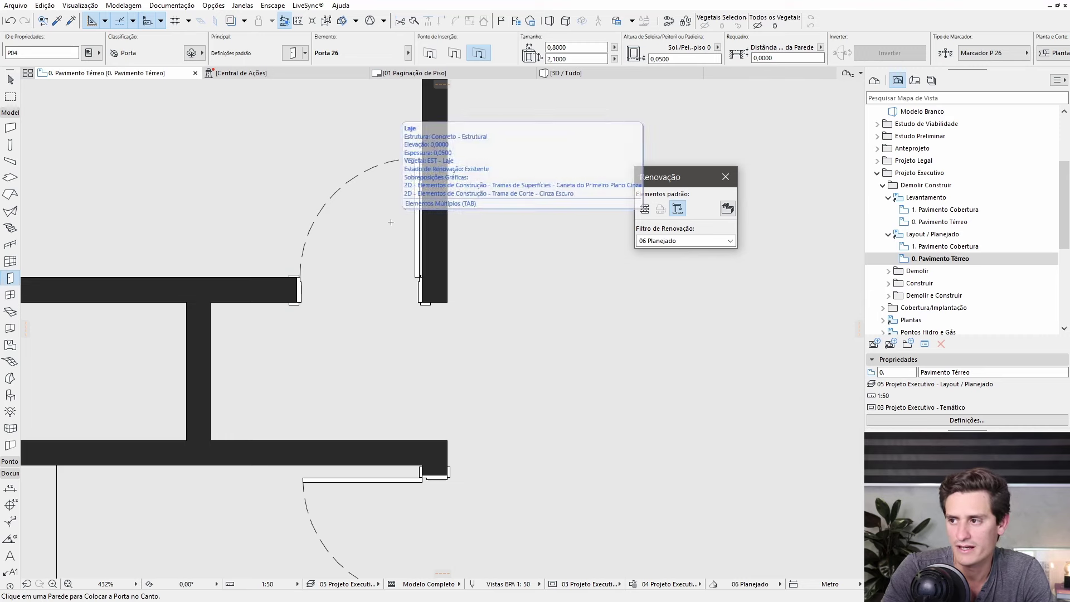
key(Escape)
click(419, 170)
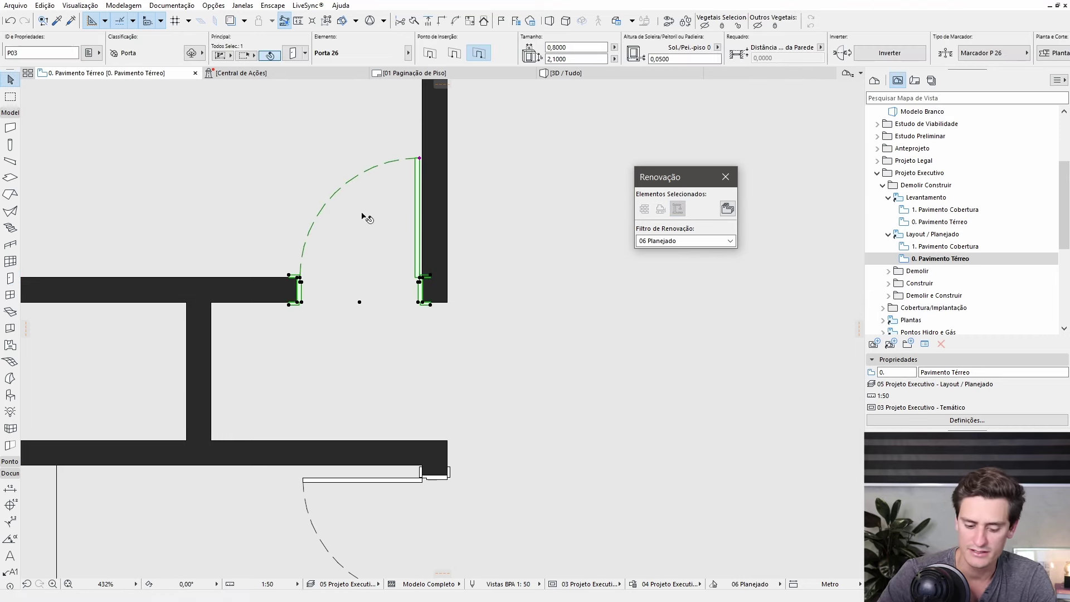
key(Left)
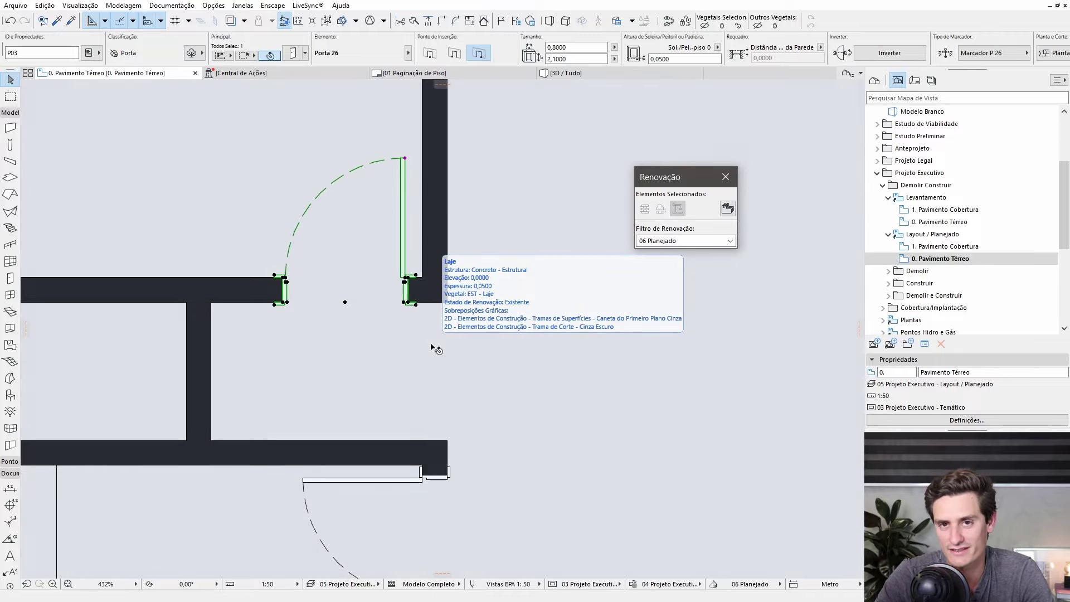
key(Escape)
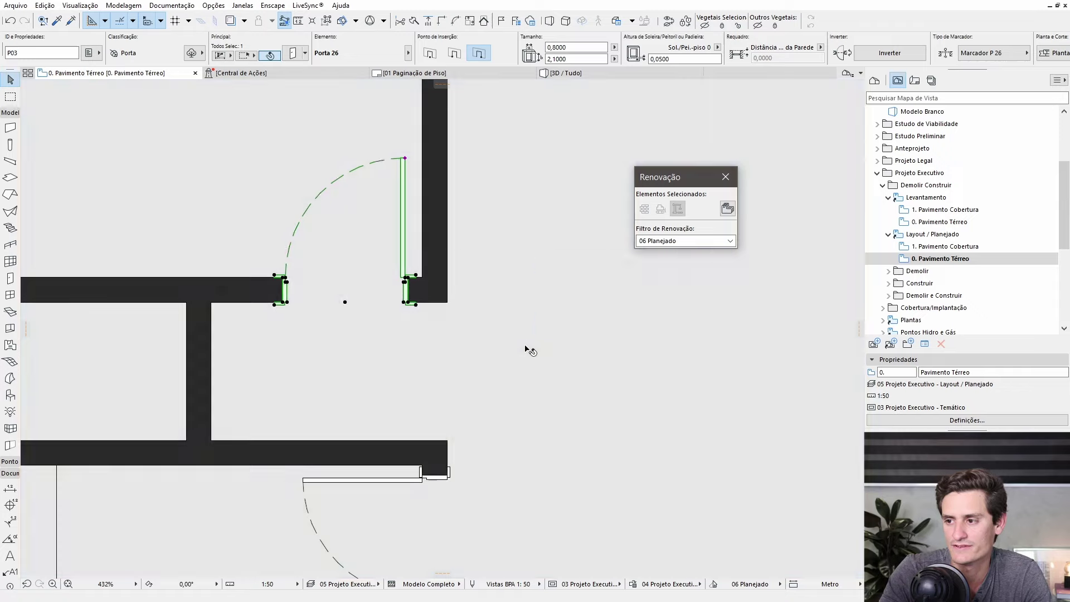
Step: Mark the existing bathroom door for demolition
middle_drag(513, 466, 560, 405)
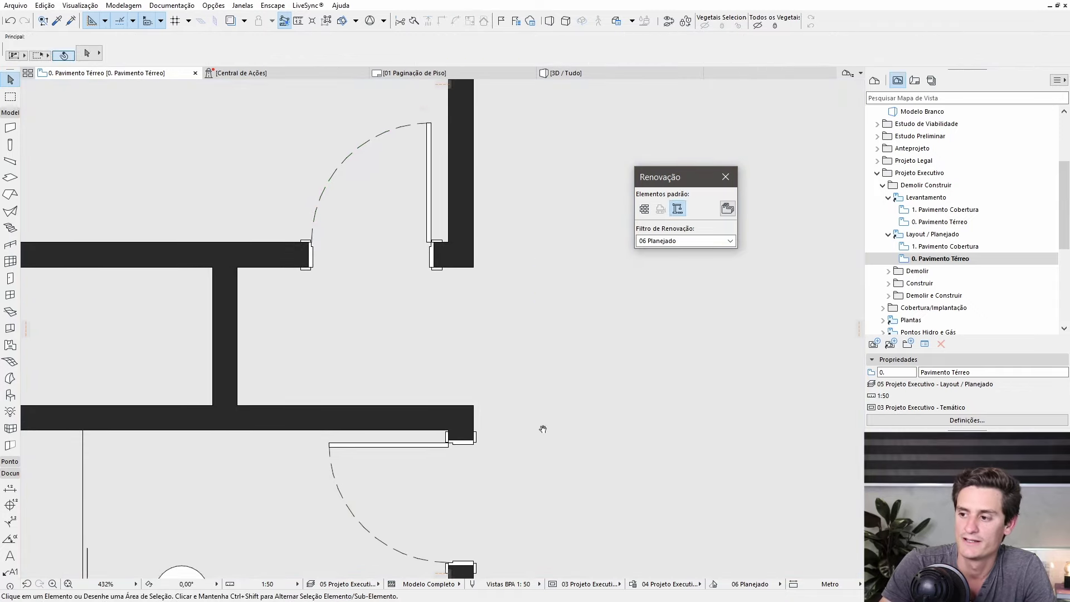
click(456, 418)
scroll(478, 370, down, 3)
scroll(479, 429, up, 1)
scroll(547, 366, up, 1)
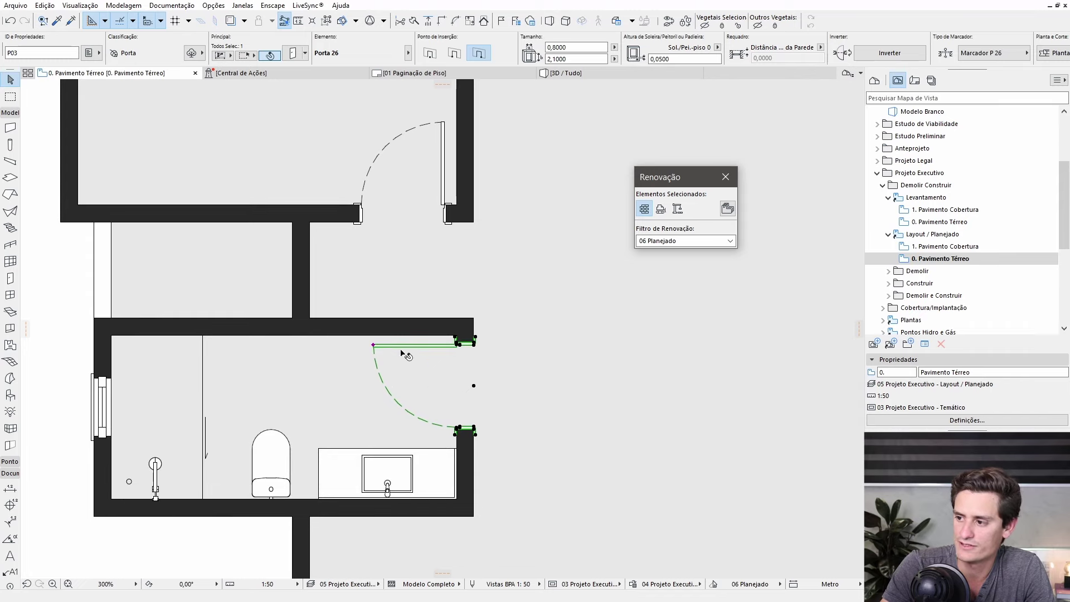
click(662, 209)
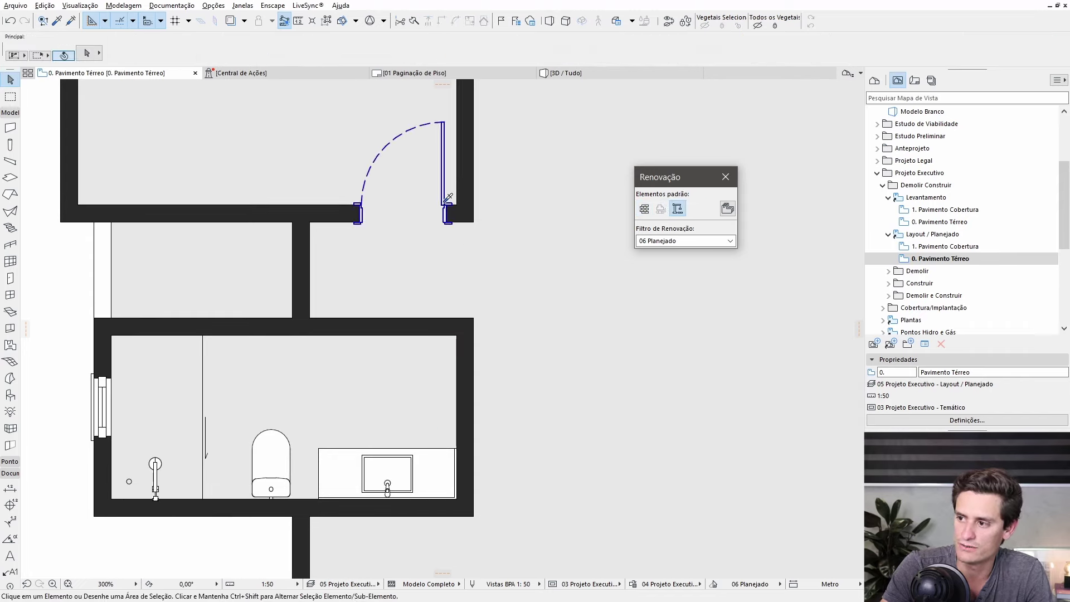
Step: Add a side-anchored door in the lower wall opening, aligned to a guide on the right wall
alt+click(447, 198)
scroll(442, 230, up, 2)
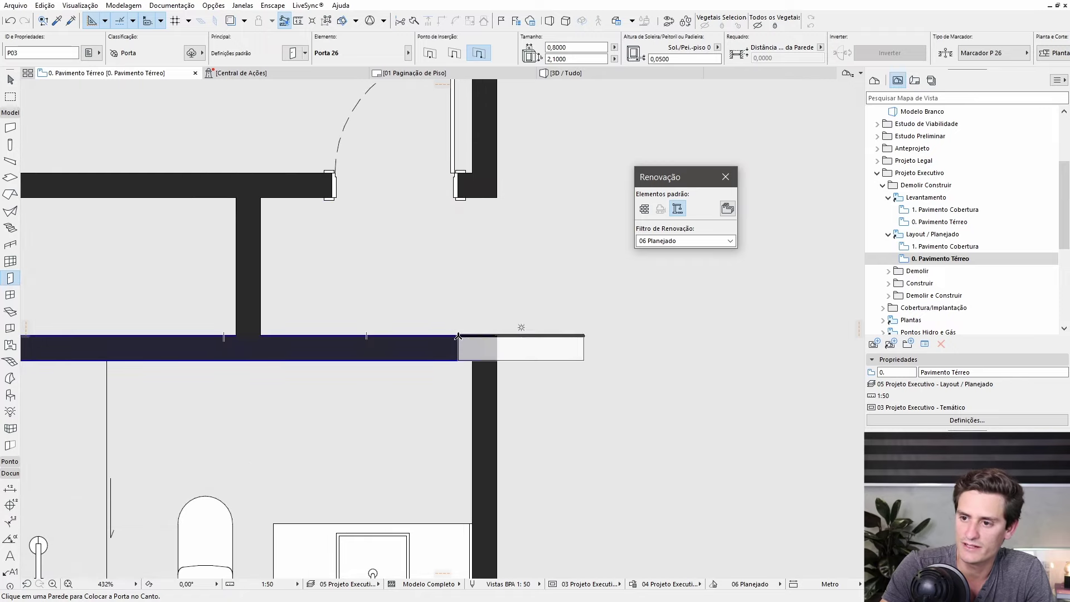
drag(28, 329, 140, 309)
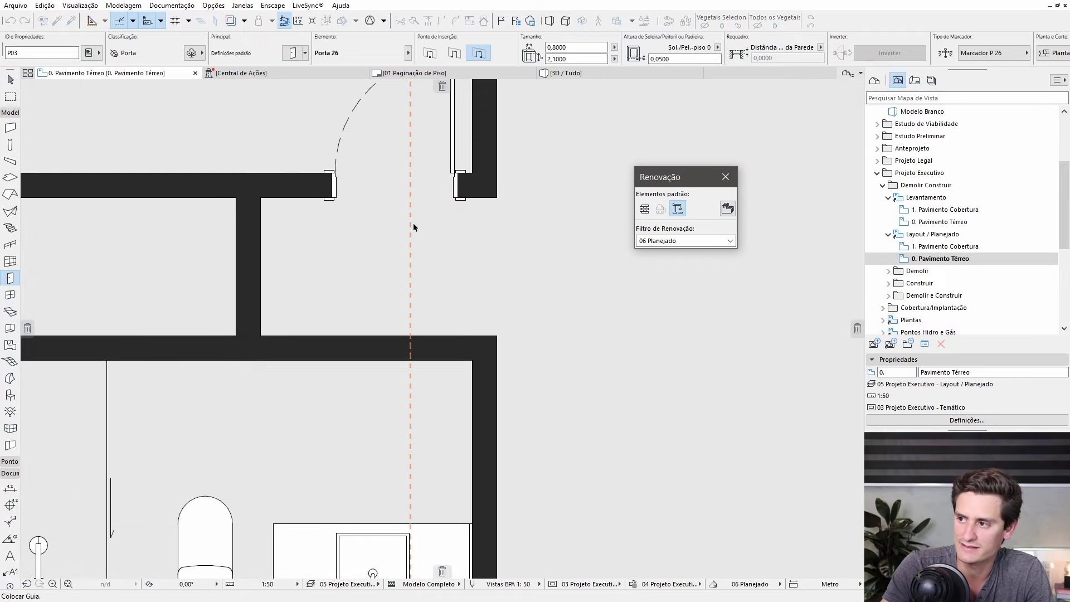
drag(458, 202, 458, 202)
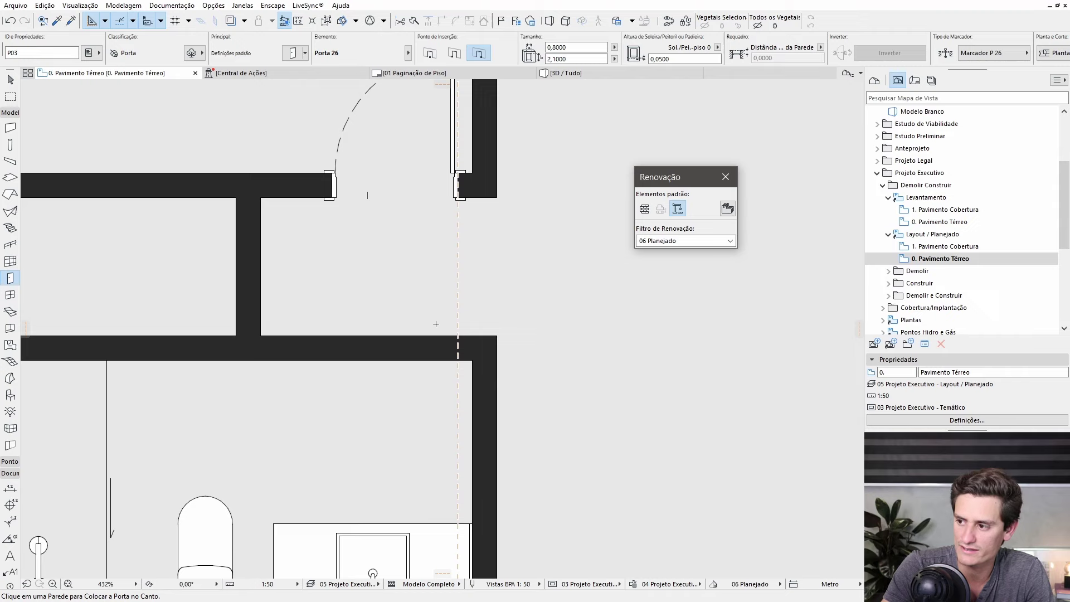
key(Tab)
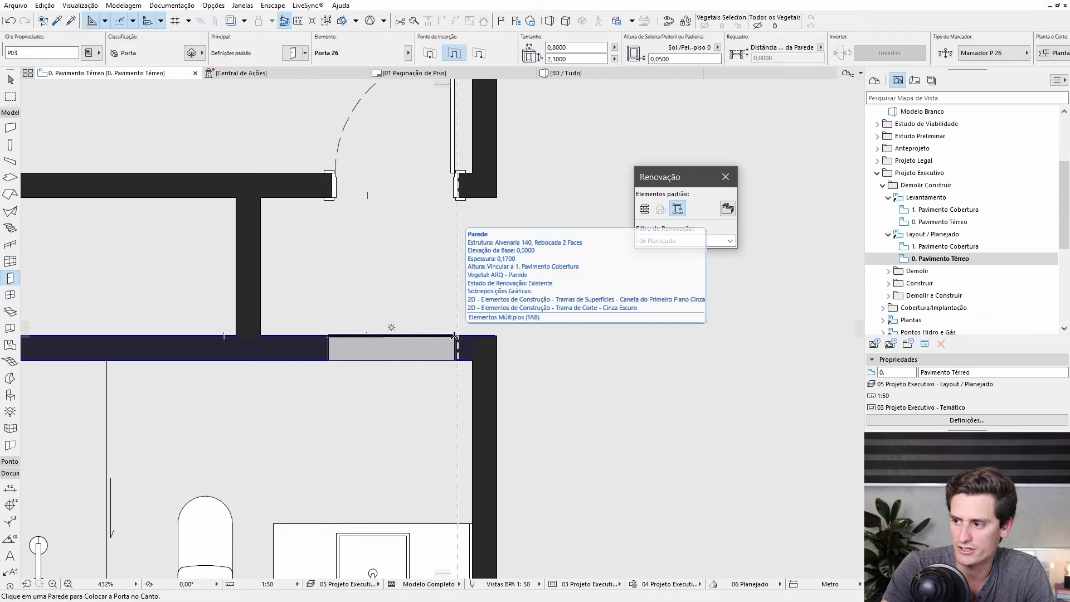
click(457, 364)
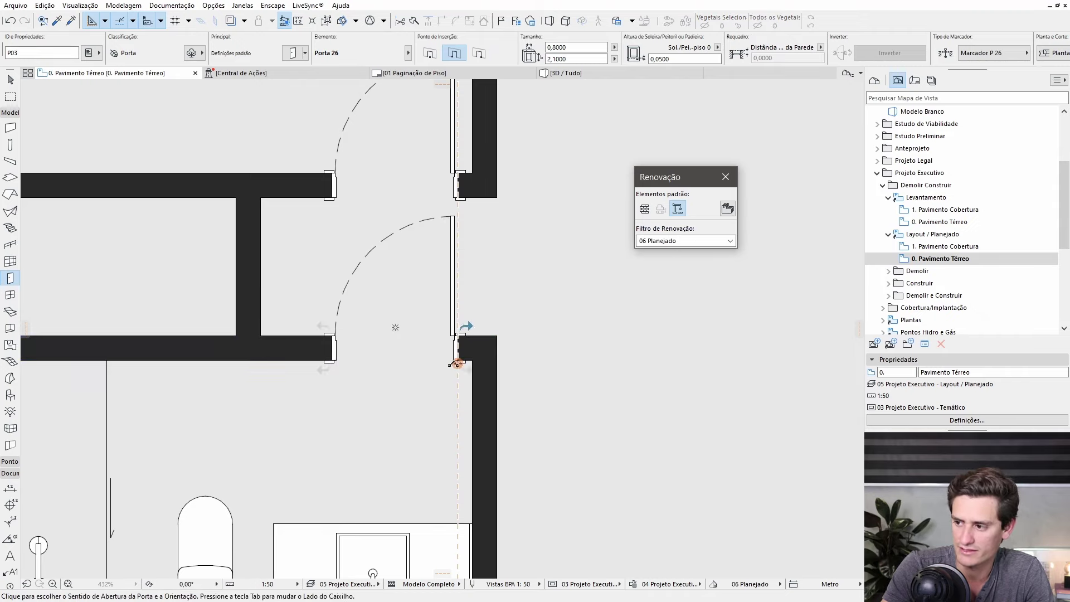
click(452, 412)
scroll(386, 288, down, 3)
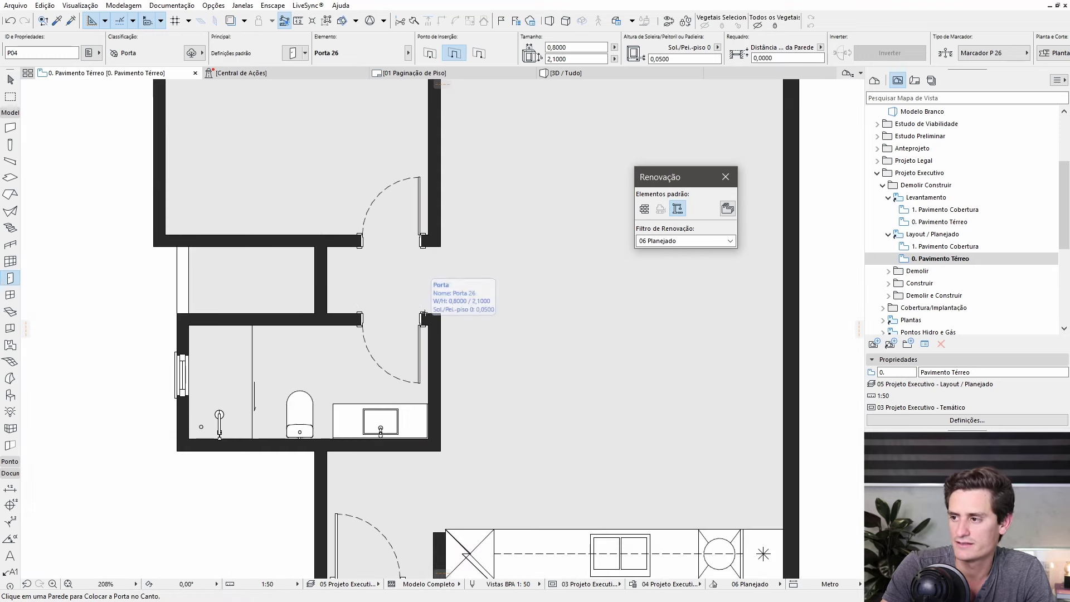
scroll(428, 254, down, 3)
Step: Bring the whole ground-floor plan into view and close the Renovação palette
mouse_move(463, 267)
middle_down()
mouse_move(417, 369)
mouse_move(381, 347)
middle_up()
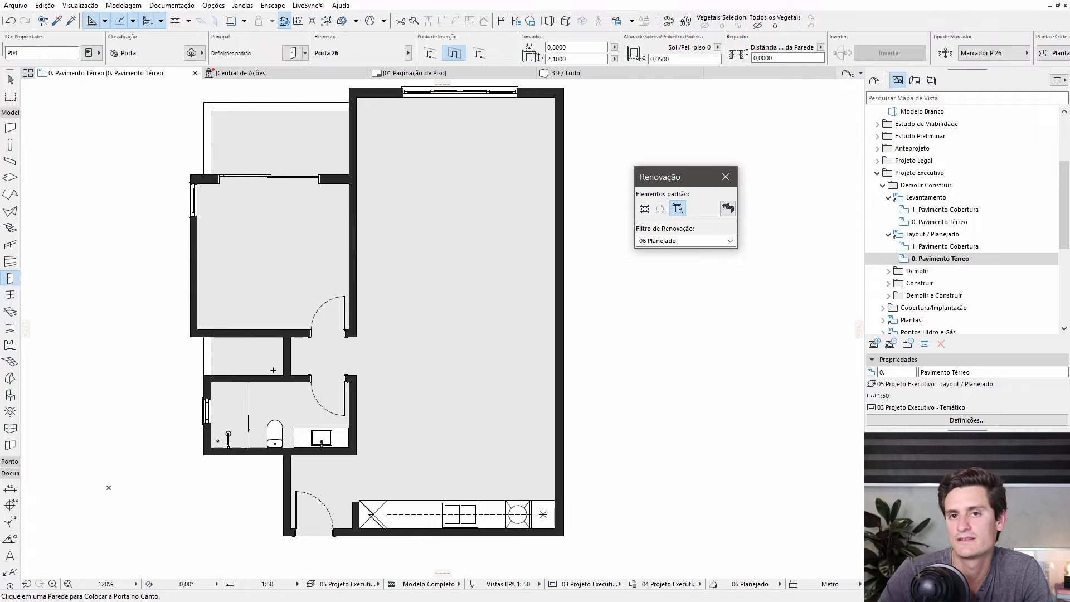
click(350, 252)
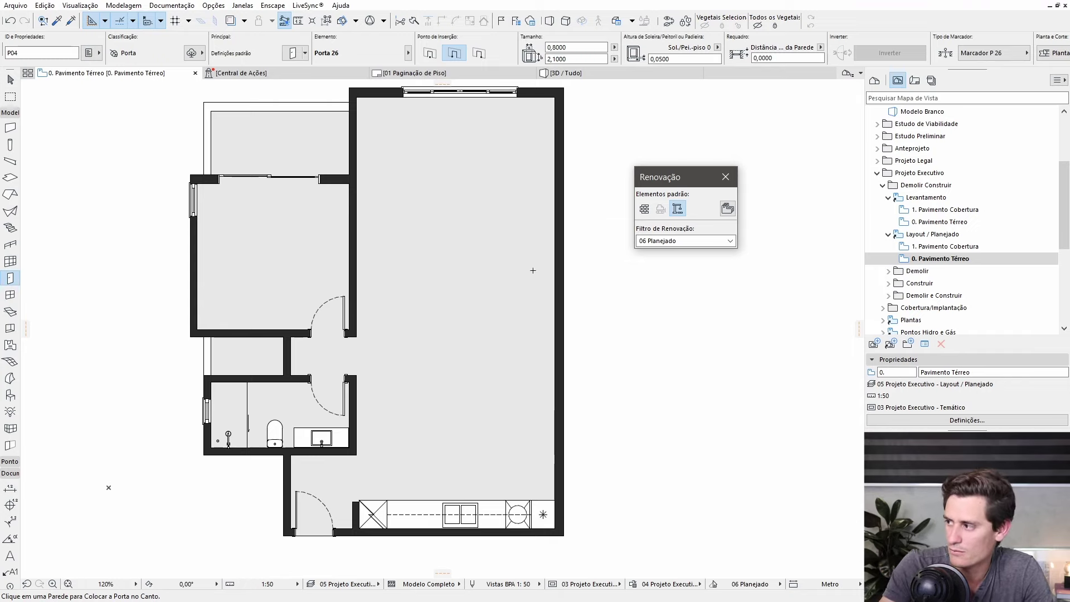
click(726, 177)
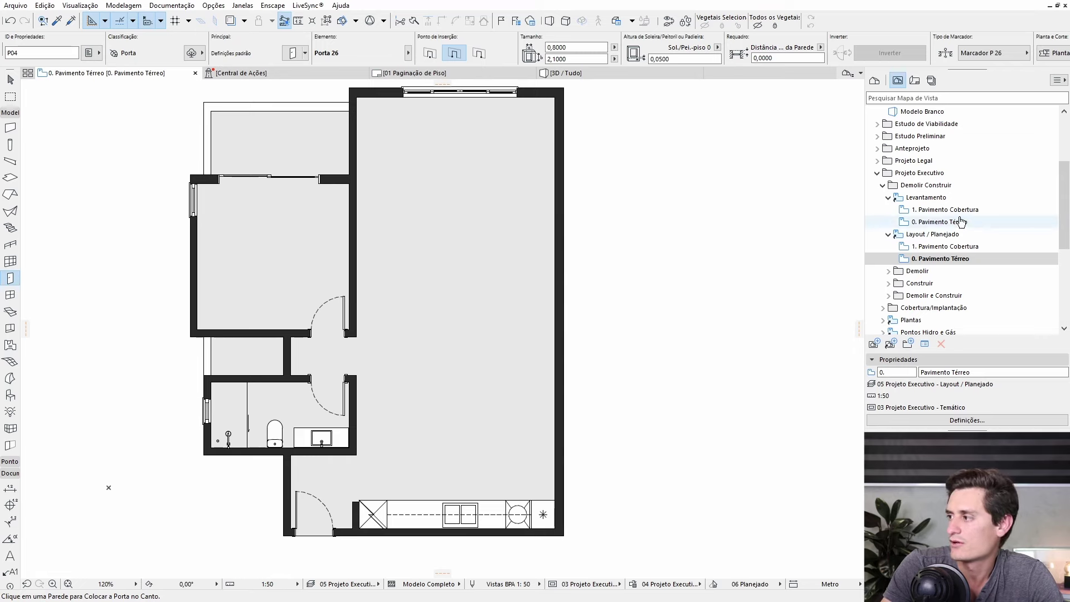
Step: Open the 0. Pavimento Térreo view under Paginação de Piso in the View Map
click(926, 173)
scroll(959, 232, down, 1)
scroll(948, 237, down, 1)
scroll(931, 245, down, 2)
click(920, 247)
click(883, 246)
double_click(935, 271)
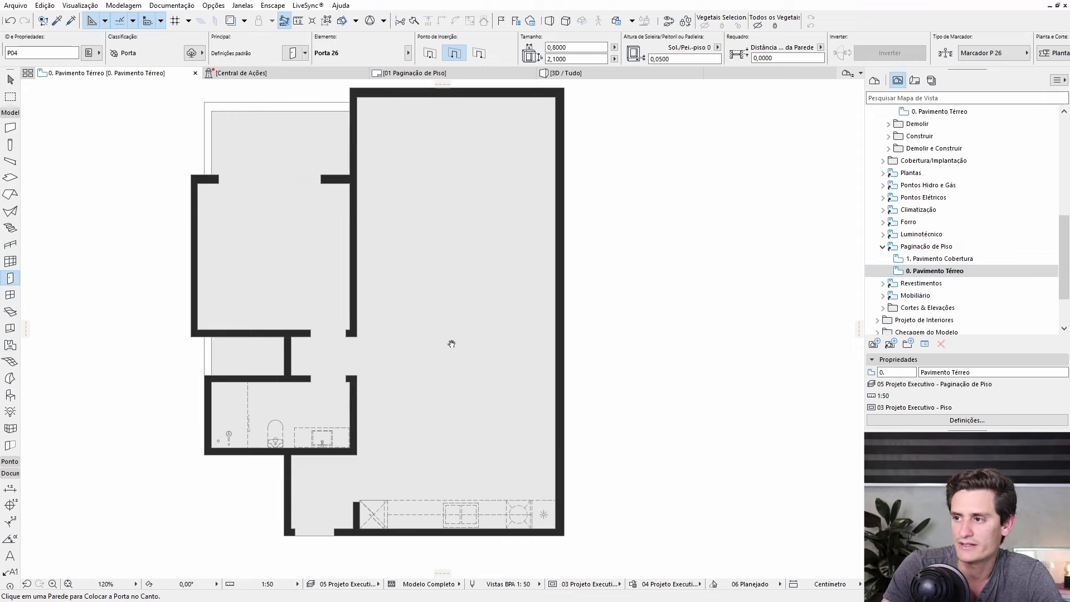
Step: Switch to the Arrow tool and zoom around the Paginação de Piso ground-floor plan
middle_drag(444, 341, 476, 358)
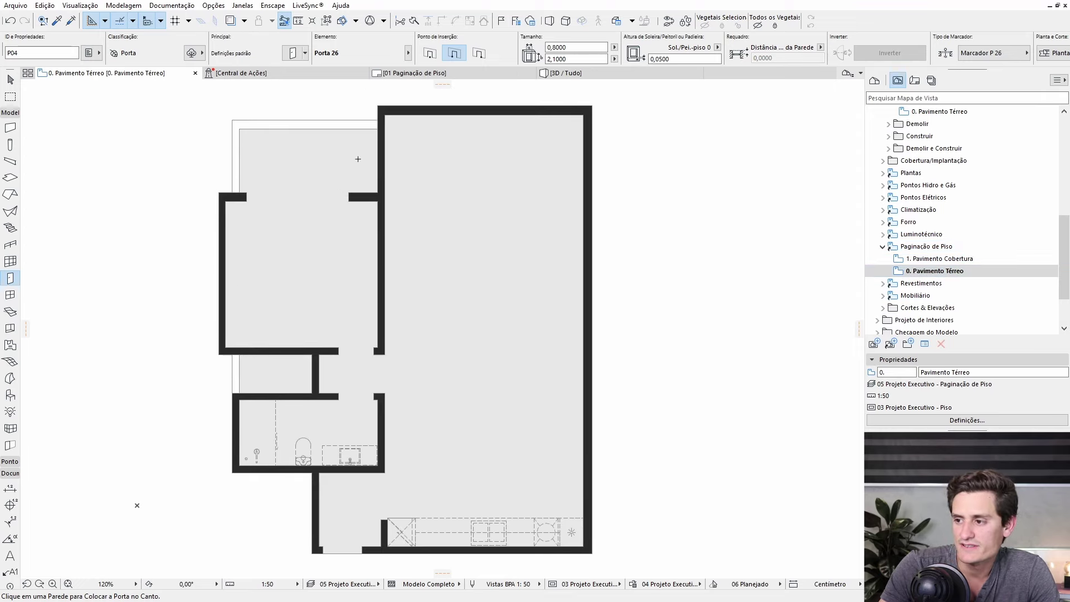
key(Escape)
scroll(344, 393, up, 3)
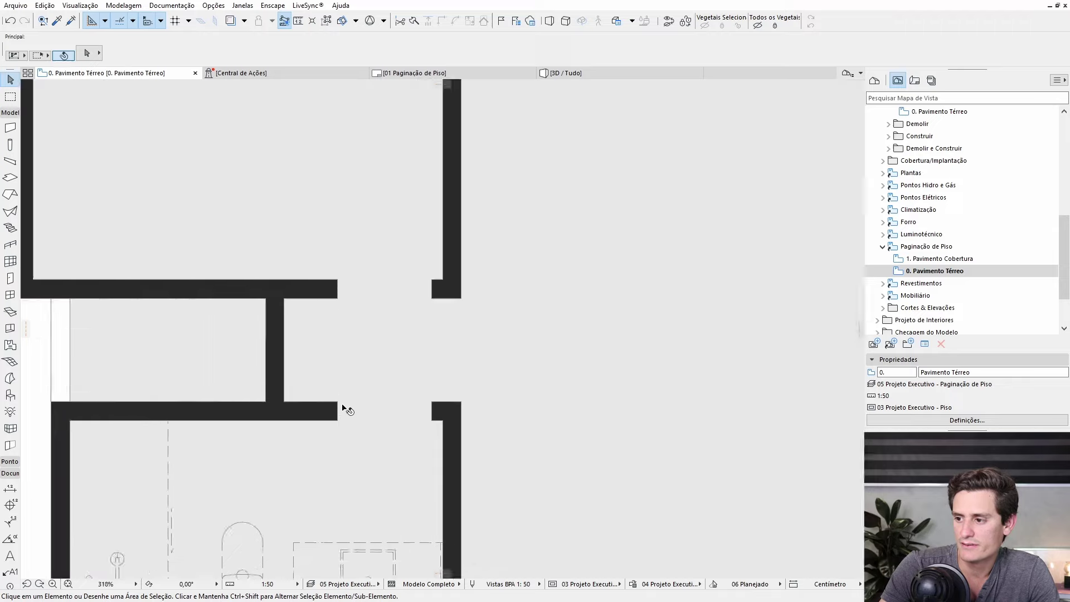
scroll(385, 267, down, 2)
scroll(385, 288, down, 1)
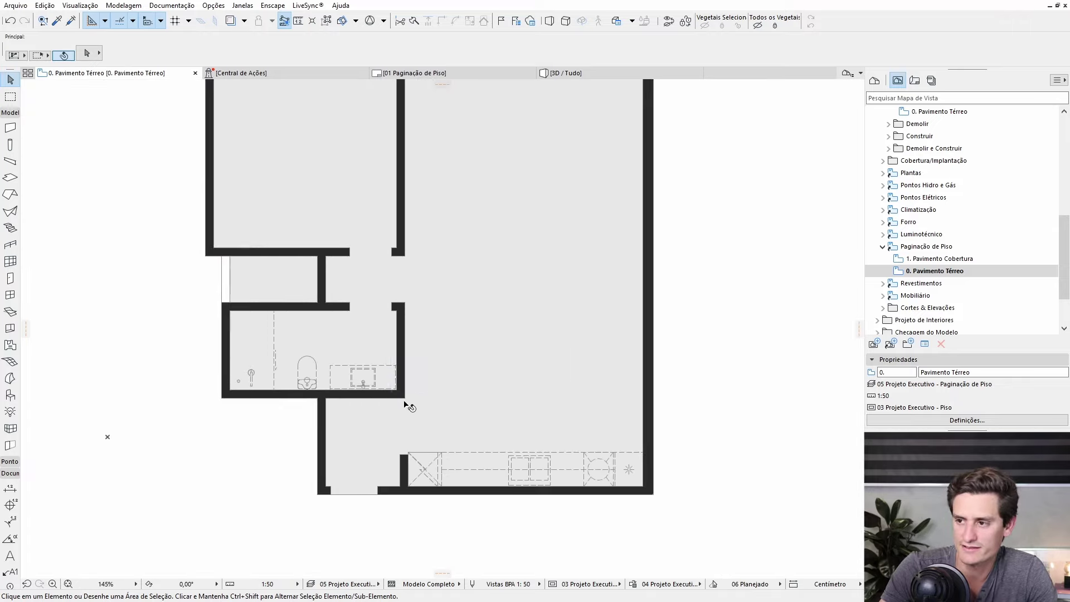
scroll(483, 266, down, 1)
scroll(483, 267, down, 1)
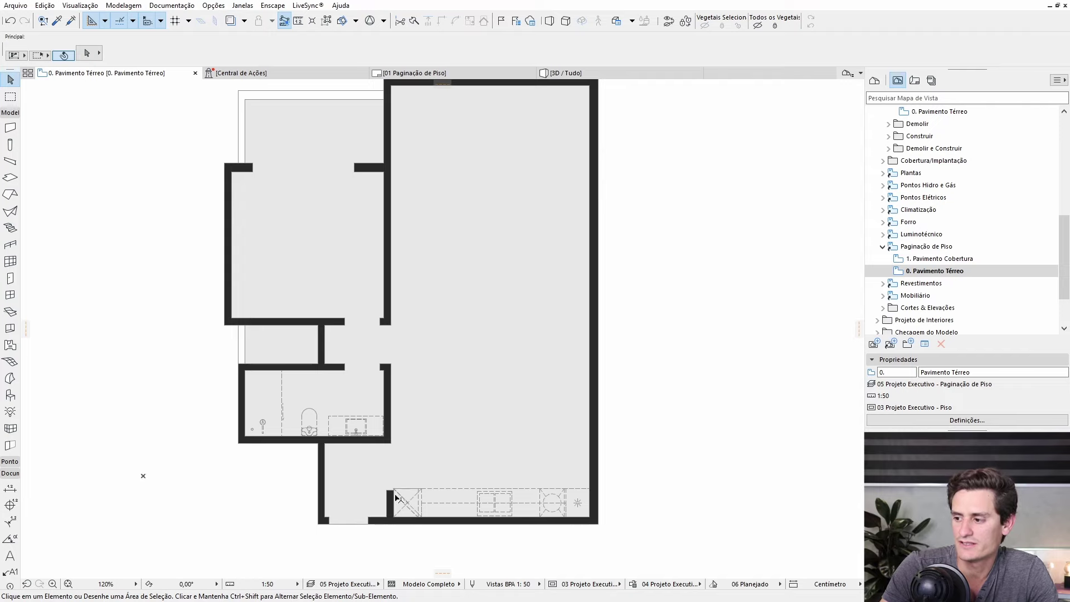
scroll(538, 507, up, 3)
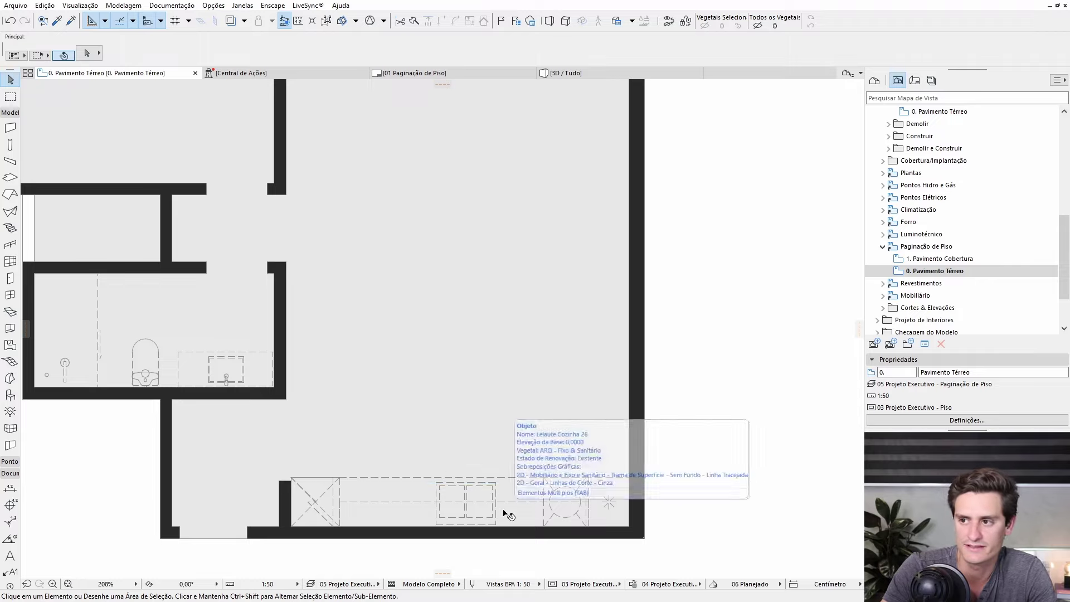
scroll(506, 477, down, 2)
scroll(471, 377, down, 1)
scroll(454, 296, down, 1)
scroll(427, 356, up, 1)
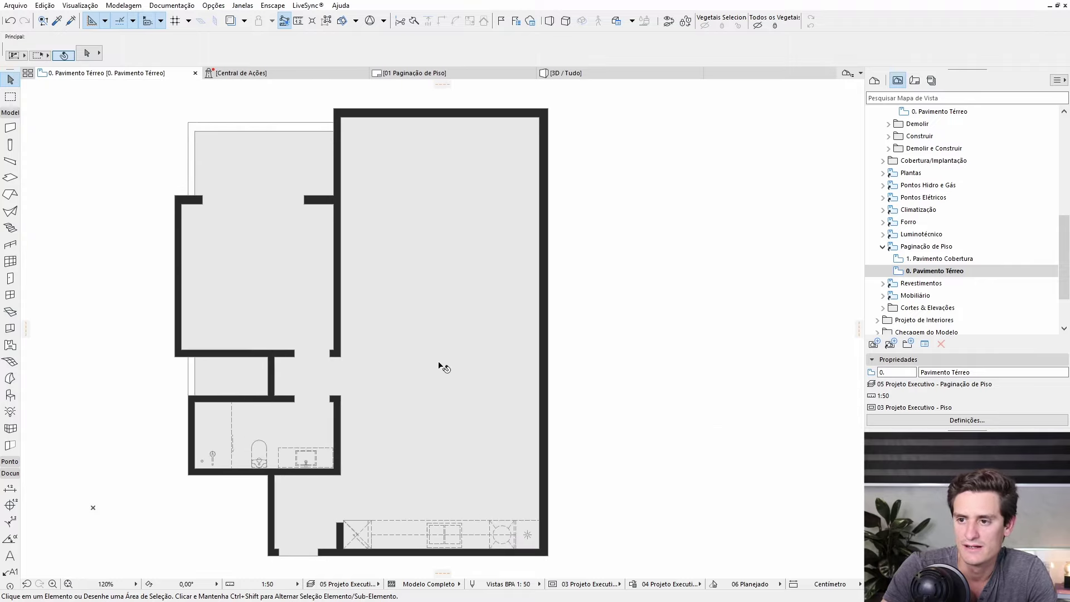
Step: Load the Piso Porcelanato 90x90cm preset from the Slab tool's 09 - Piso Favorites folder
click(11, 179)
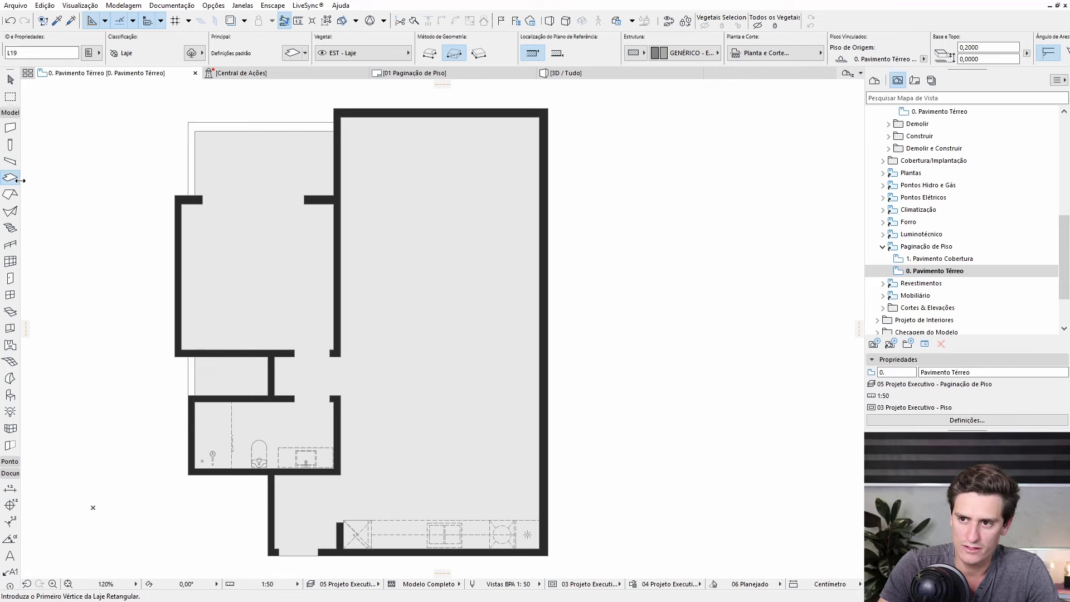
click(19, 183)
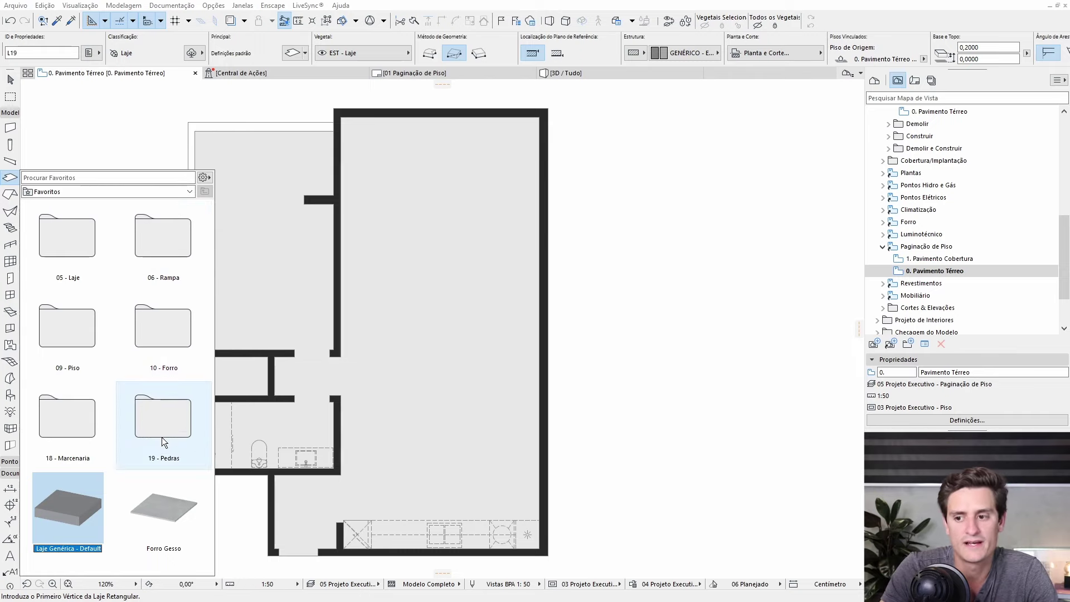
double_click(67, 325)
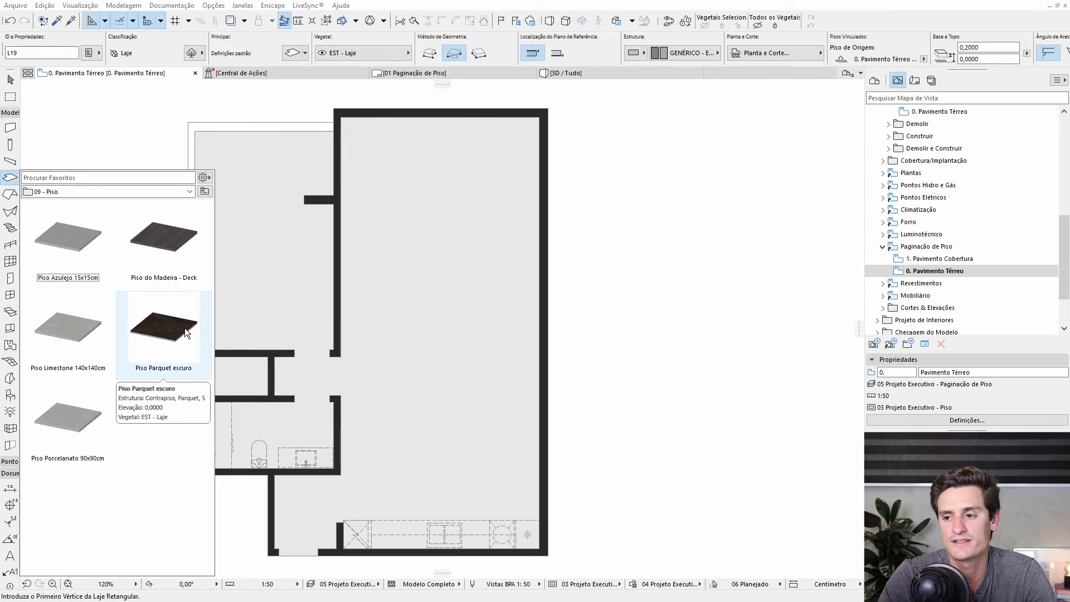
double_click(61, 419)
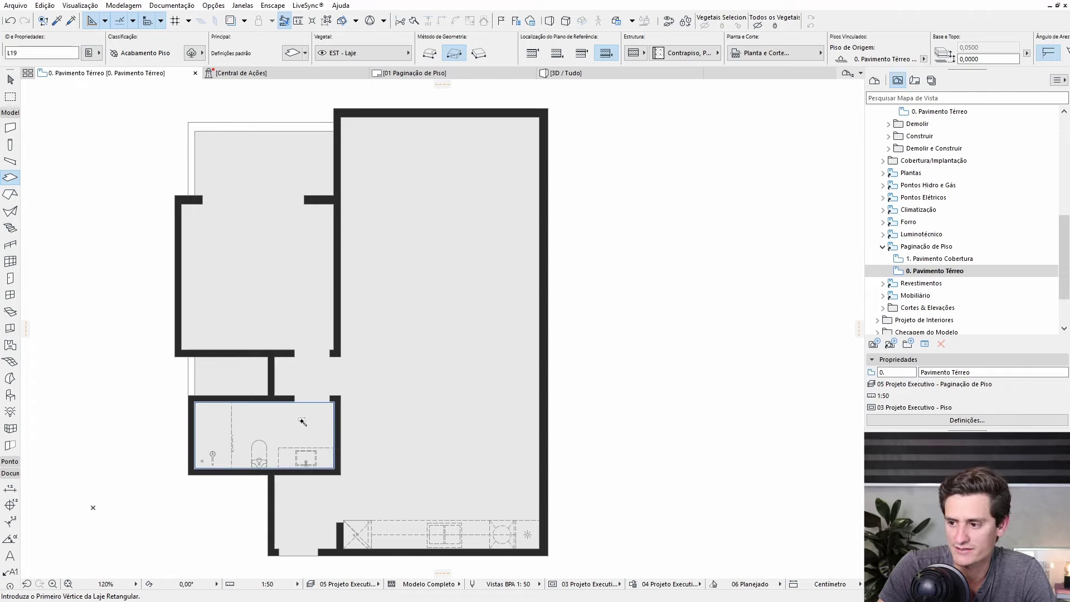
Step: Create the porcelain tile slab covering the bathroom floor
click(255, 421)
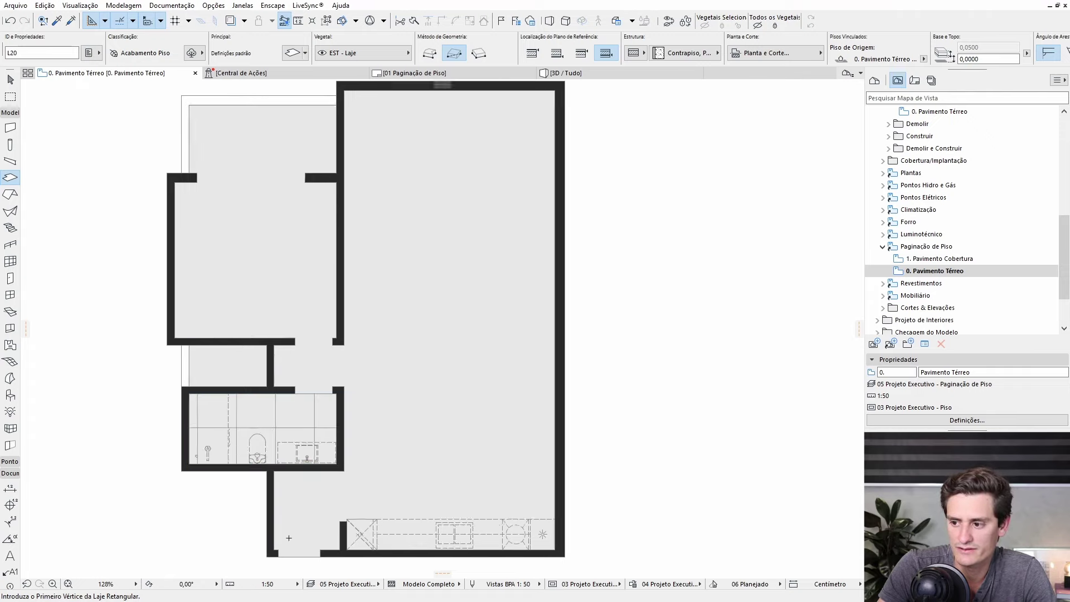
scroll(312, 468, up, 4)
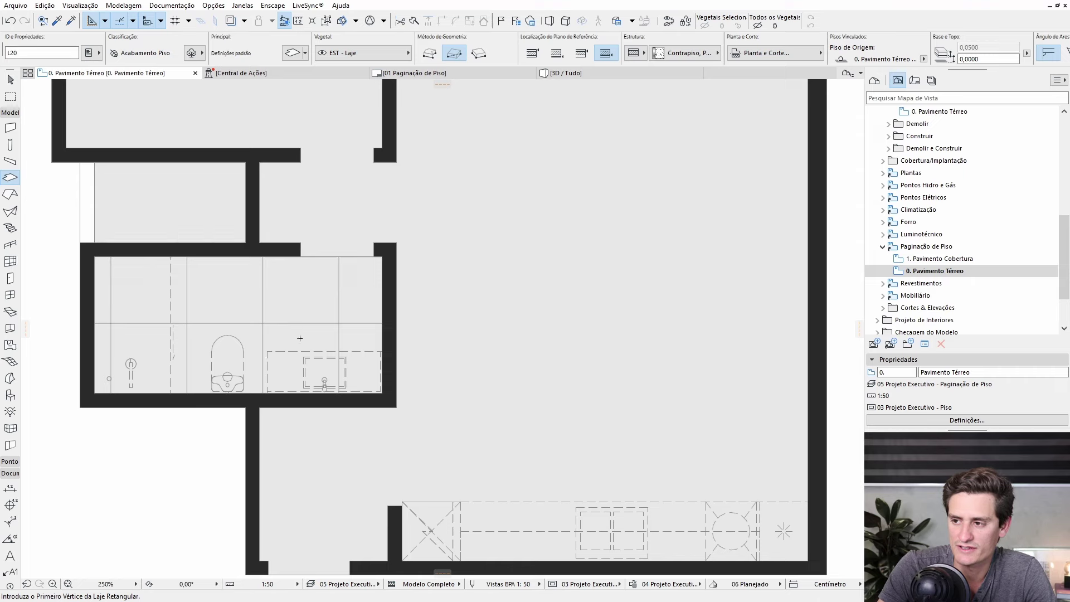
scroll(300, 338, down, 3)
Step: Cover the large room and corridor with a Piso Limestone 140x140cm floor slab
right_click(10, 177)
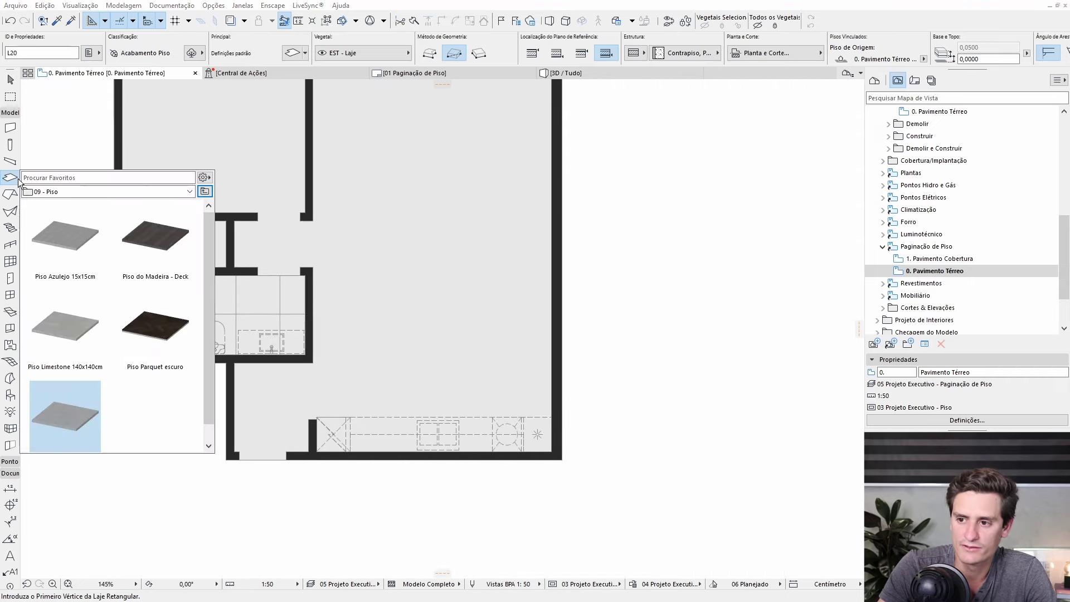
mouse_move(65, 333)
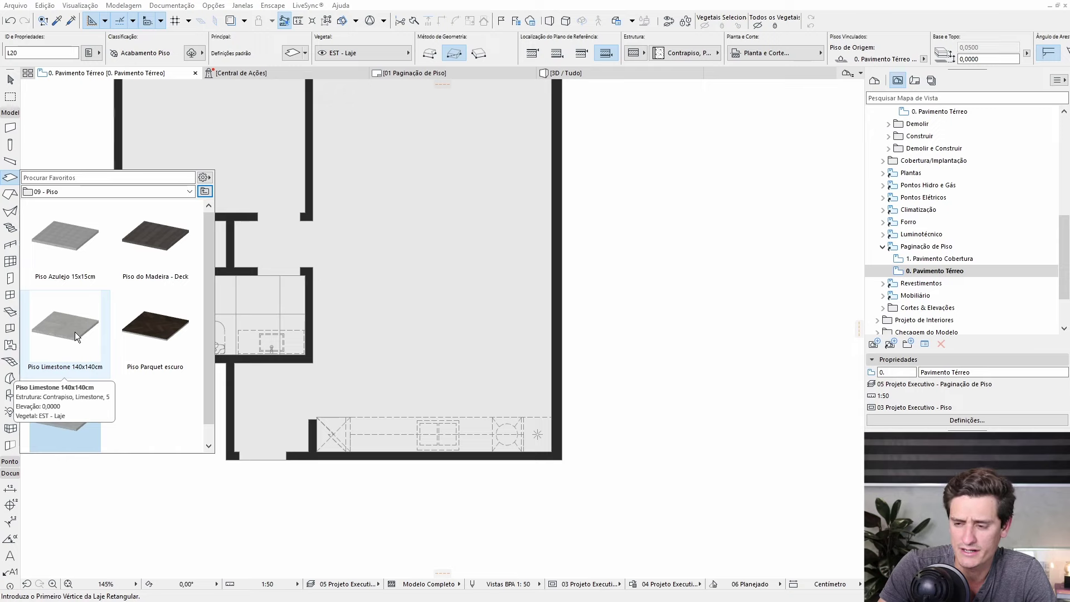
double_click(75, 332)
scroll(382, 307, down, 3)
key(space)
click(390, 244)
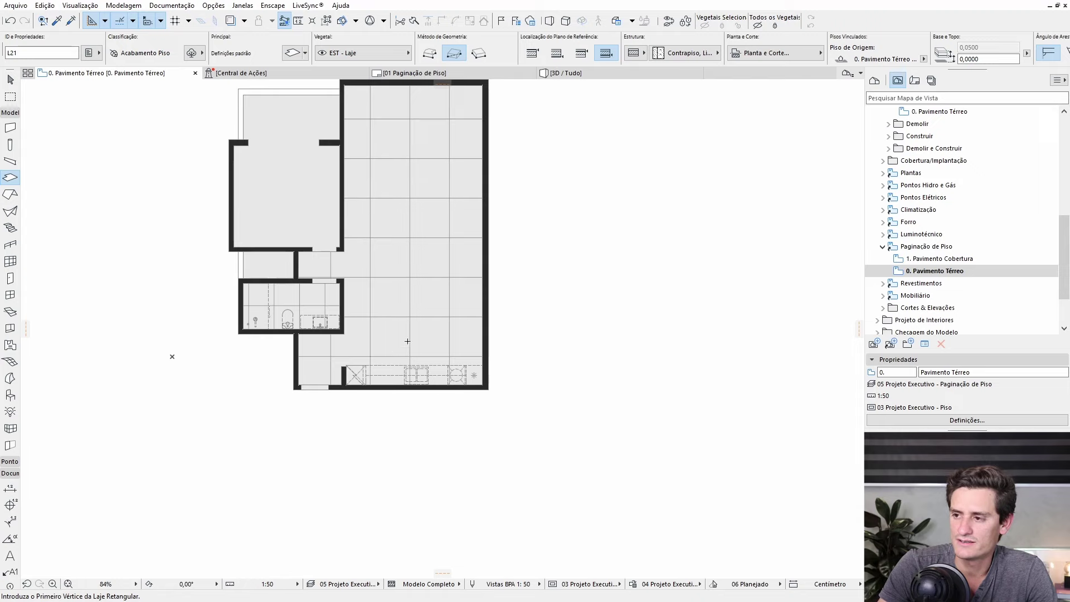
middle_drag(403, 119, 382, 187)
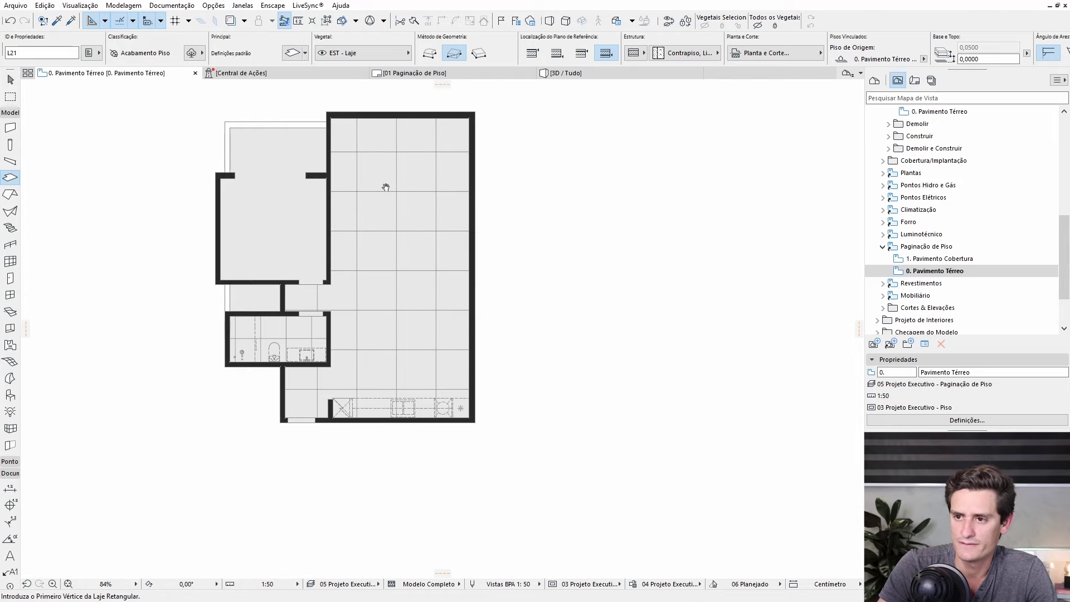
right_click(17, 178)
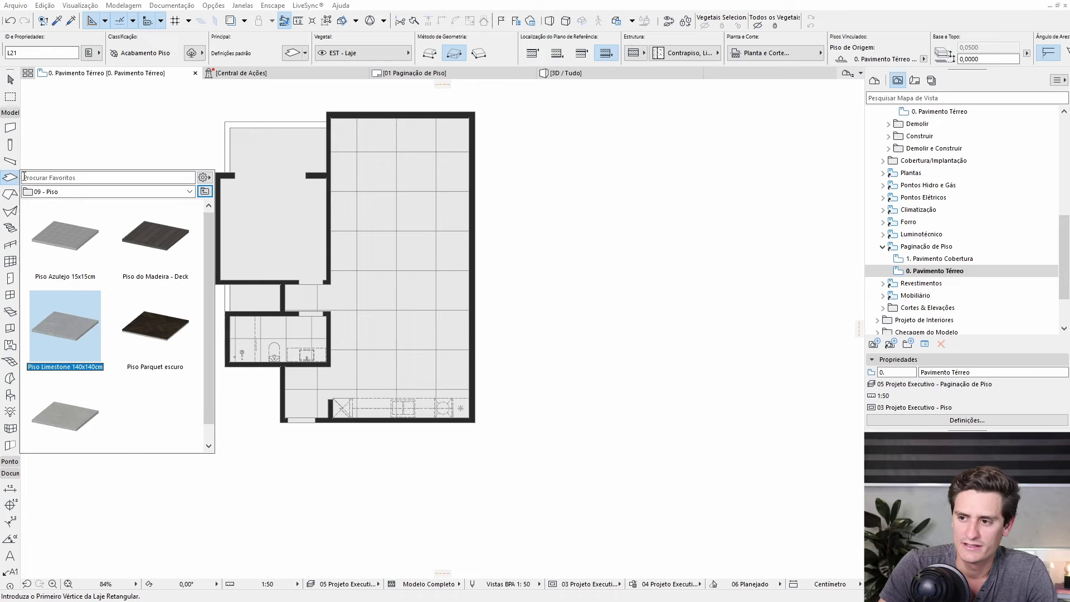
Step: Load the Piso Parquet escuro preset and space-click to fill the upper-left room with it
click(165, 332)
mouse_move(156, 328)
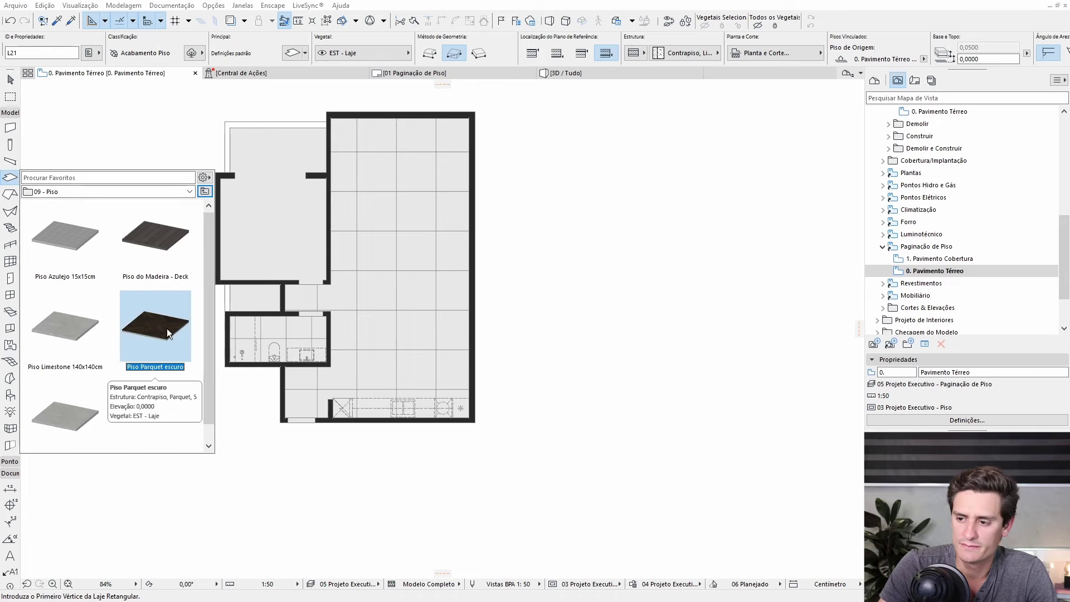
double_click(166, 329)
key(space)
click(323, 223)
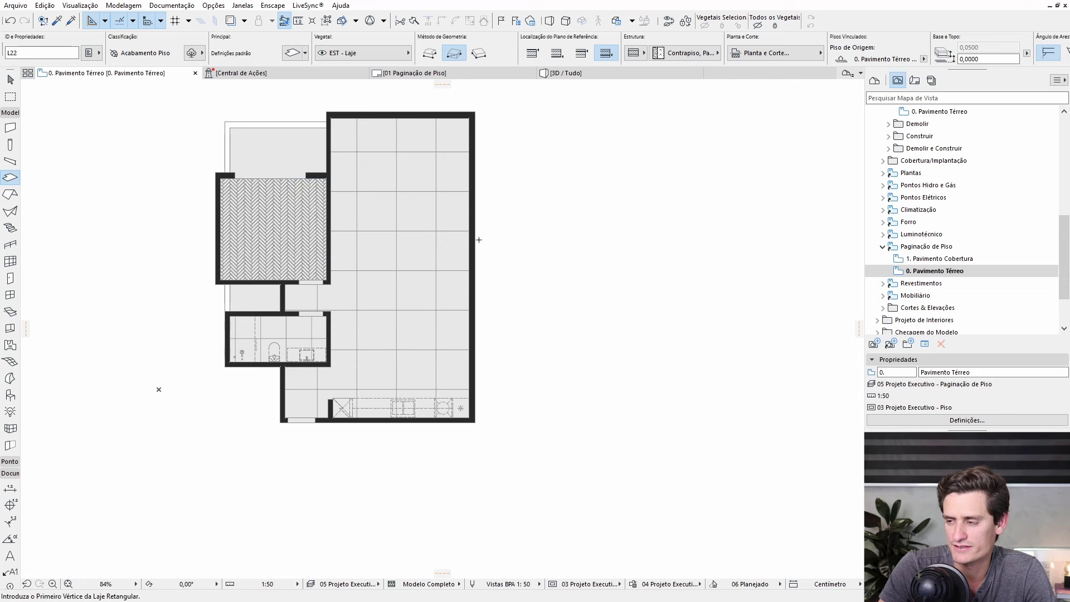
key(Escape)
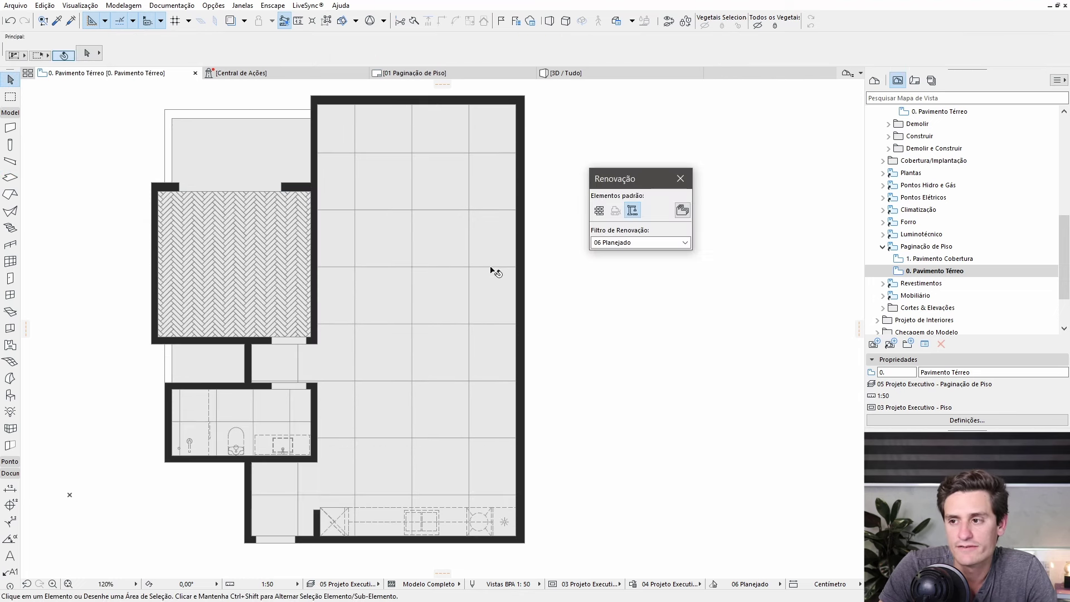
click(222, 240)
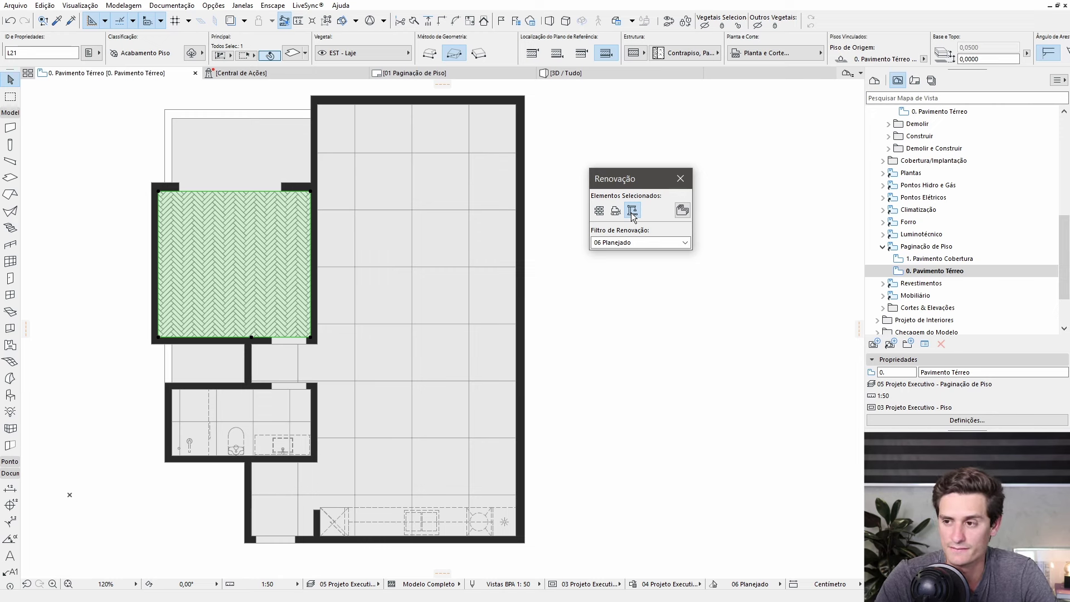
click(62, 127)
click(15, 128)
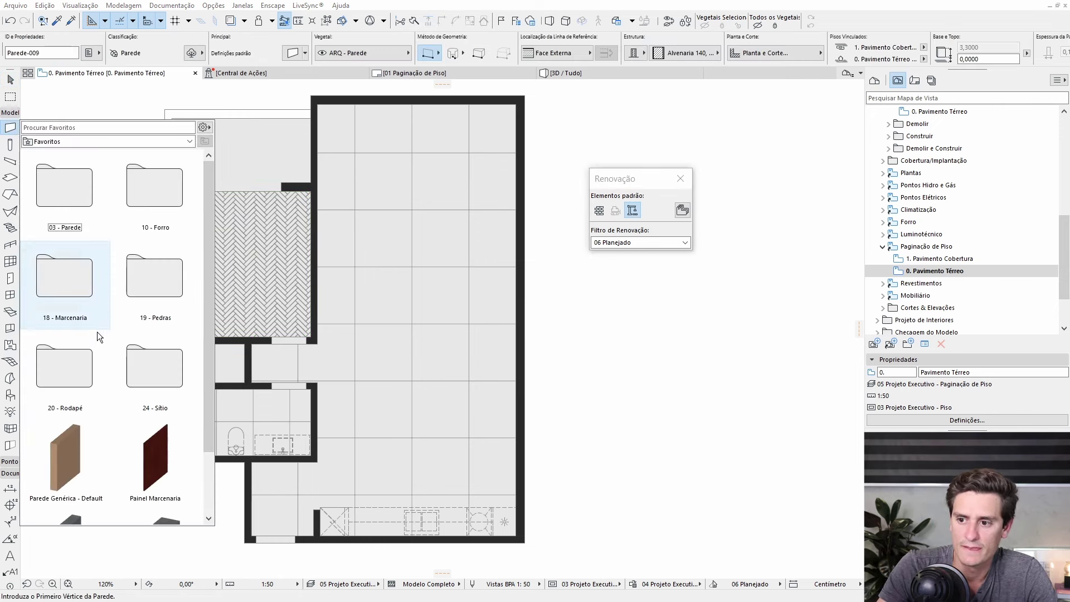
double_click(66, 363)
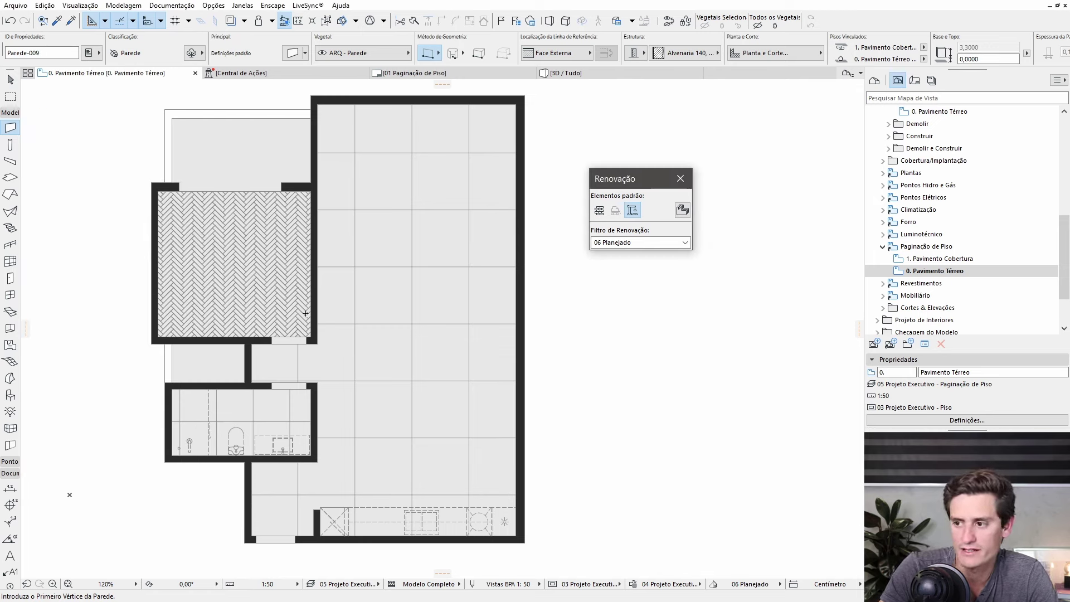
key(Escape)
click(364, 365)
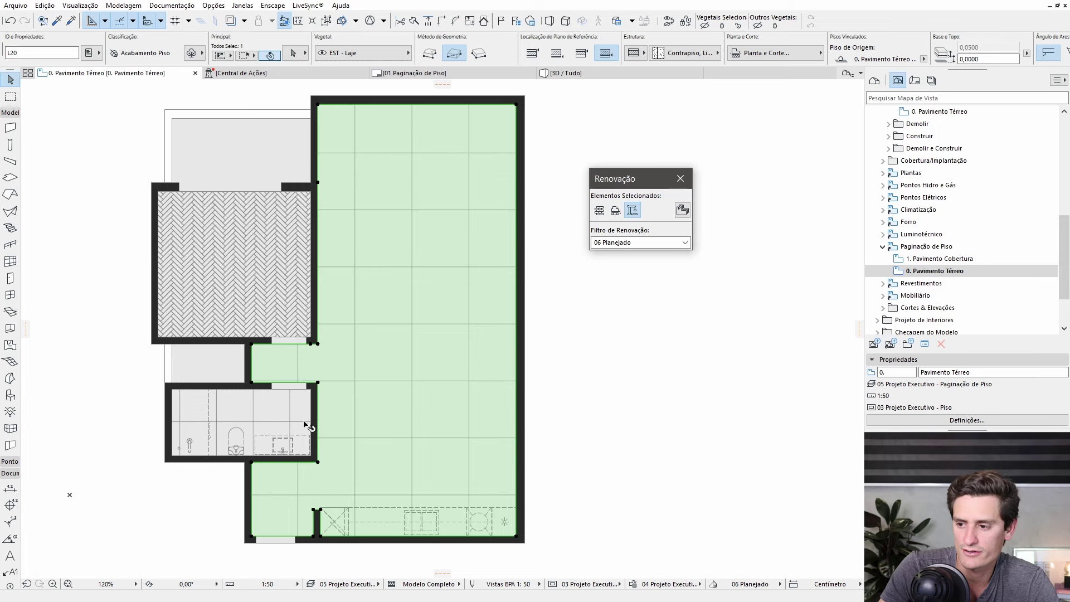
shift+click(252, 407)
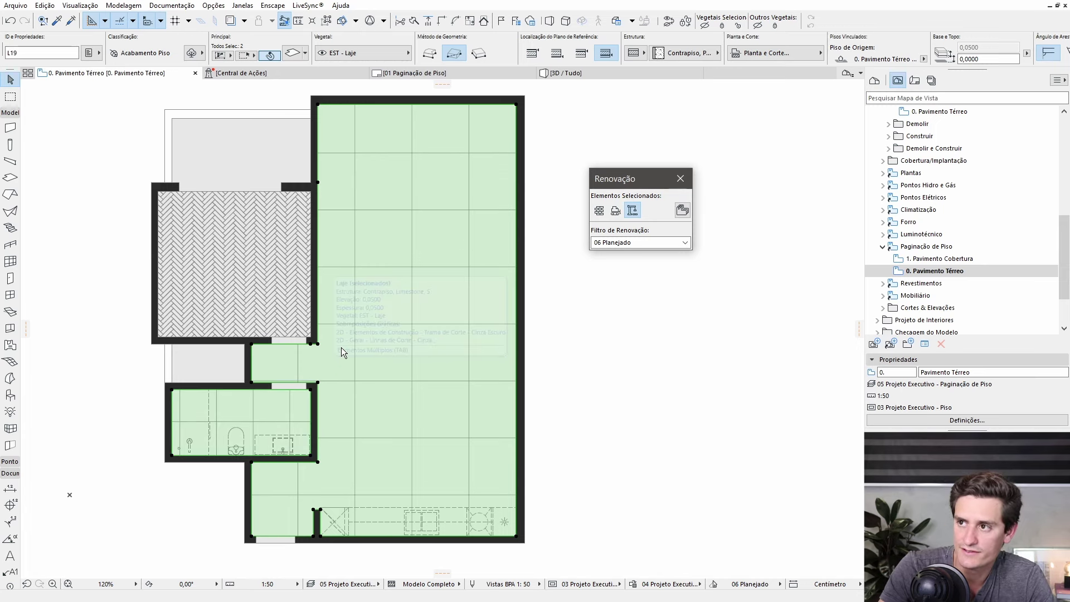
key(ctrl+t)
Step: Set both floor slabs' plan fill orientation to 'Vinculado à Origem da Trama' and apply
drag(581, 141, 365, 80)
scroll(335, 261, down, 3)
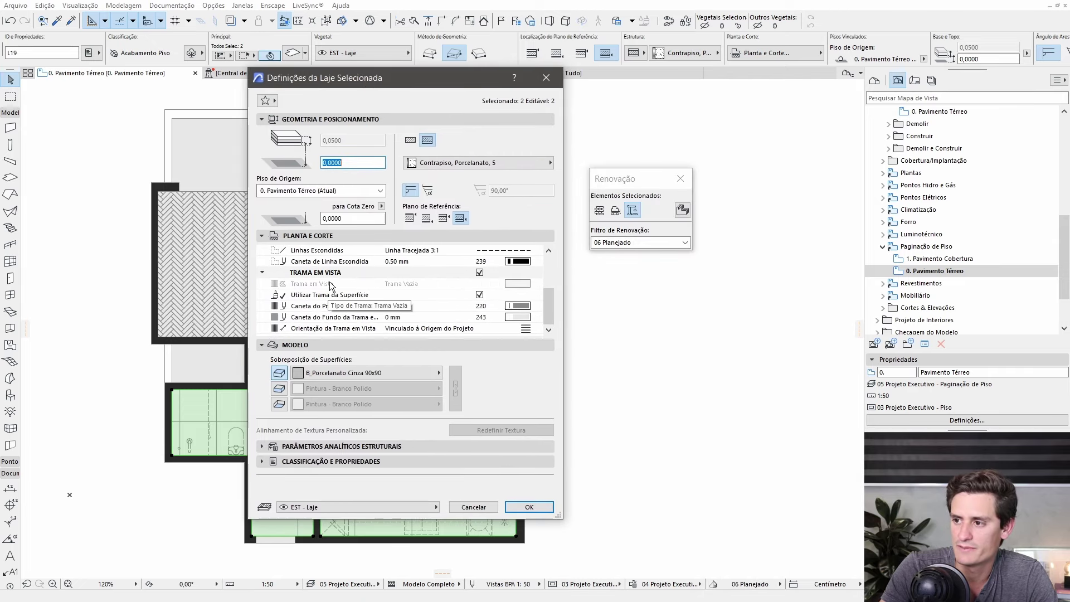
click(357, 273)
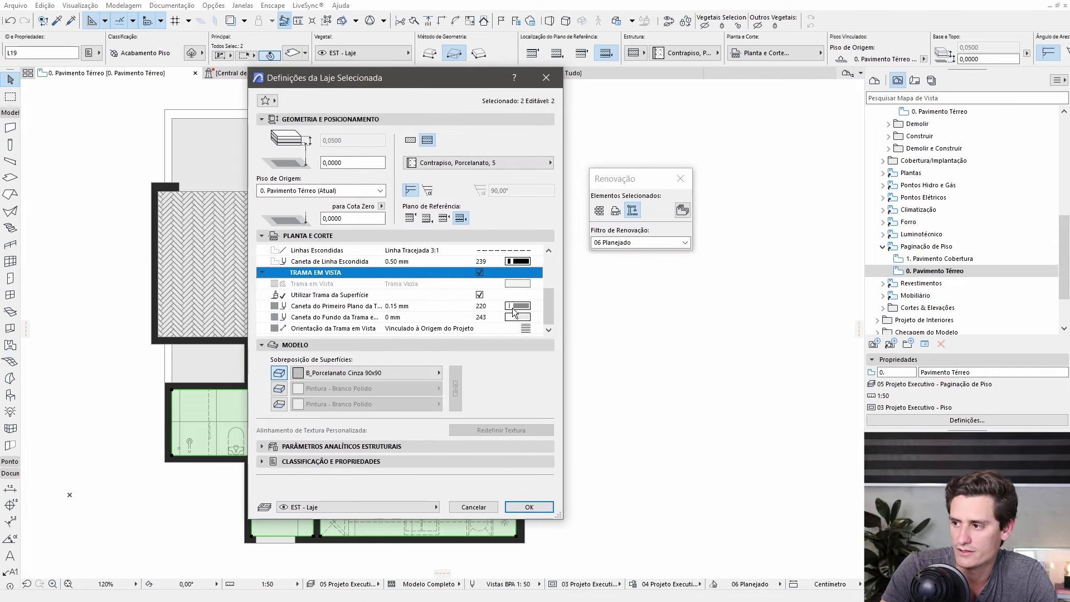
click(525, 327)
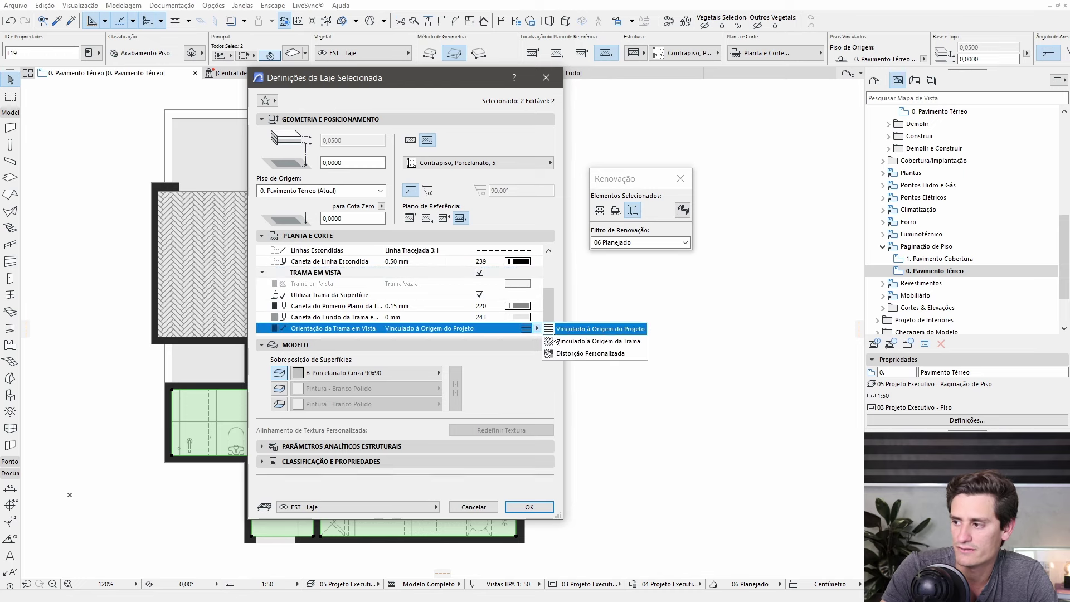
click(564, 340)
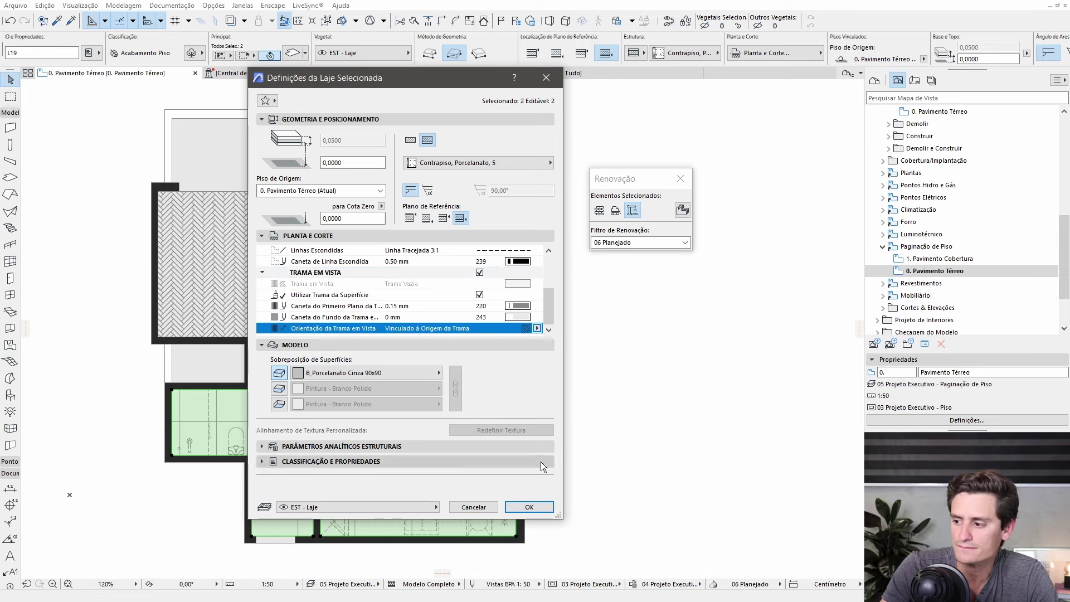
click(536, 508)
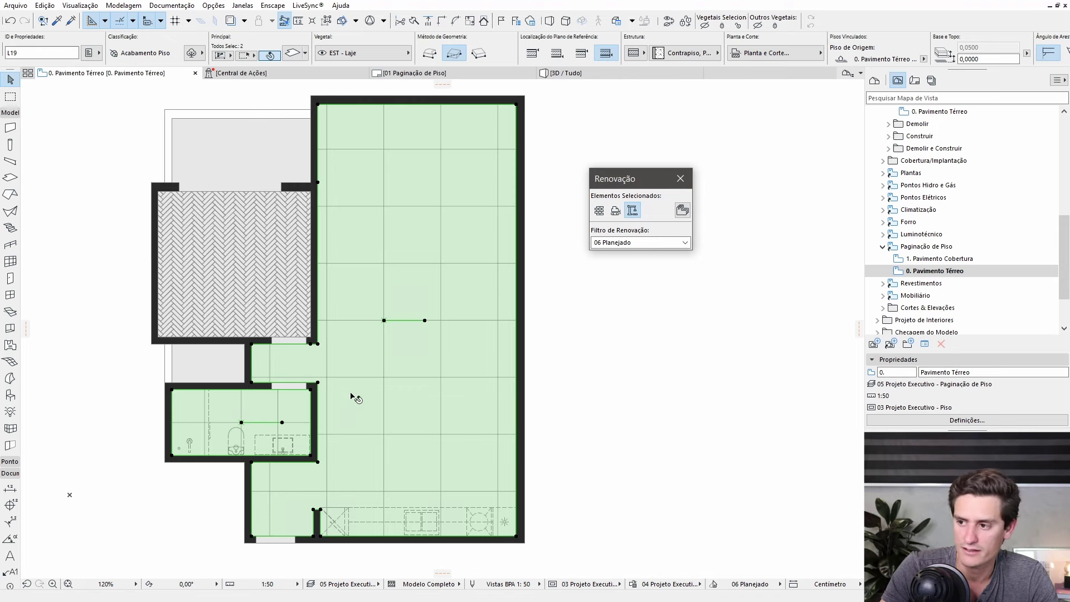
key(Escape)
click(389, 317)
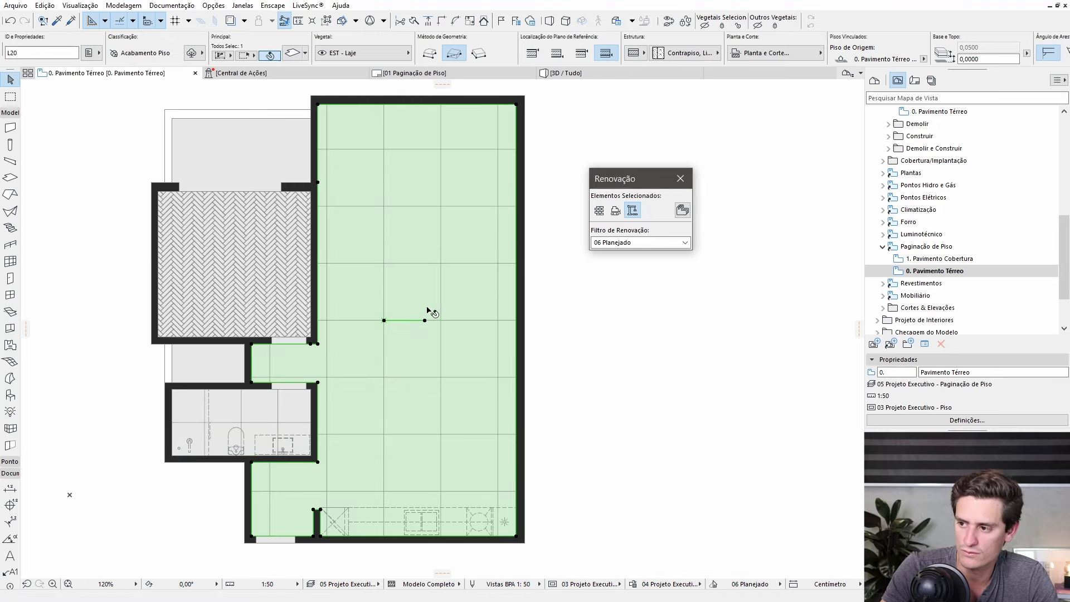
Step: Move the large room's tile origin to its bottom-left corner and align the bathroom tiles to its right edge
click(385, 322)
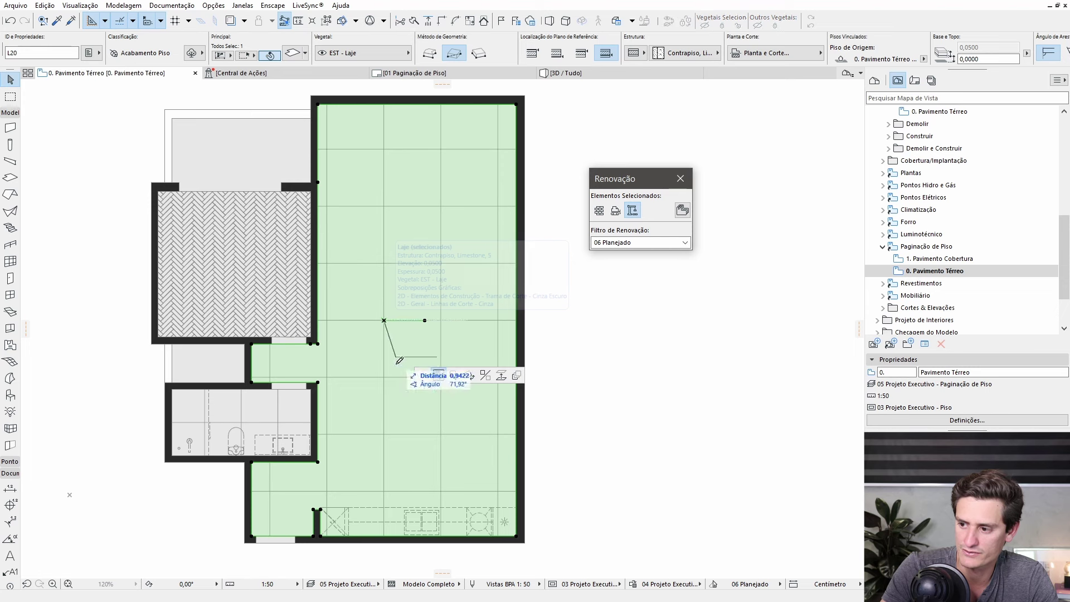
click(252, 536)
click(257, 426)
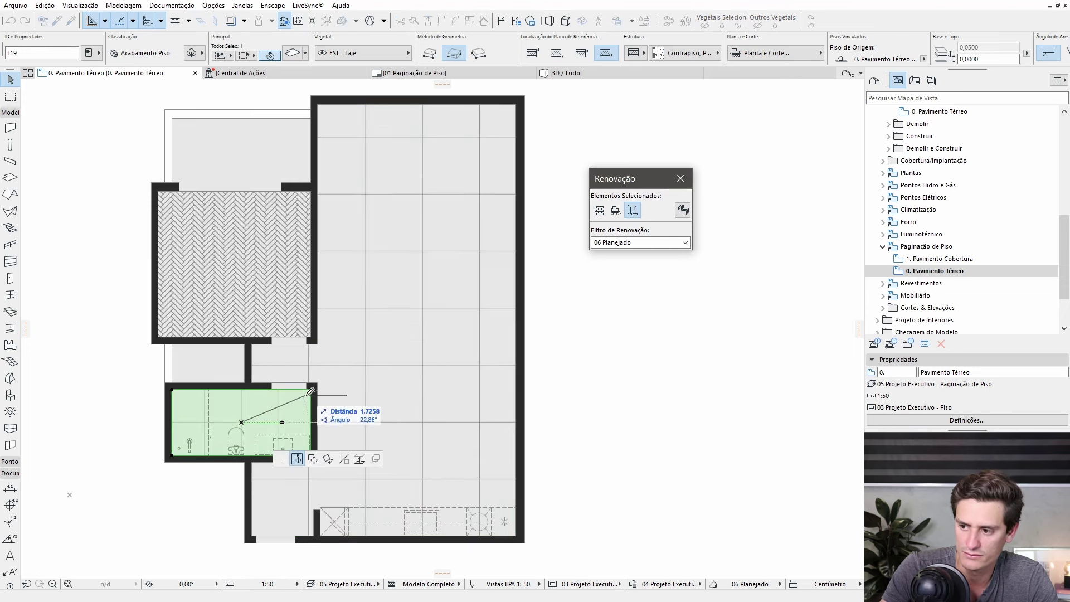
click(310, 423)
key(Escape)
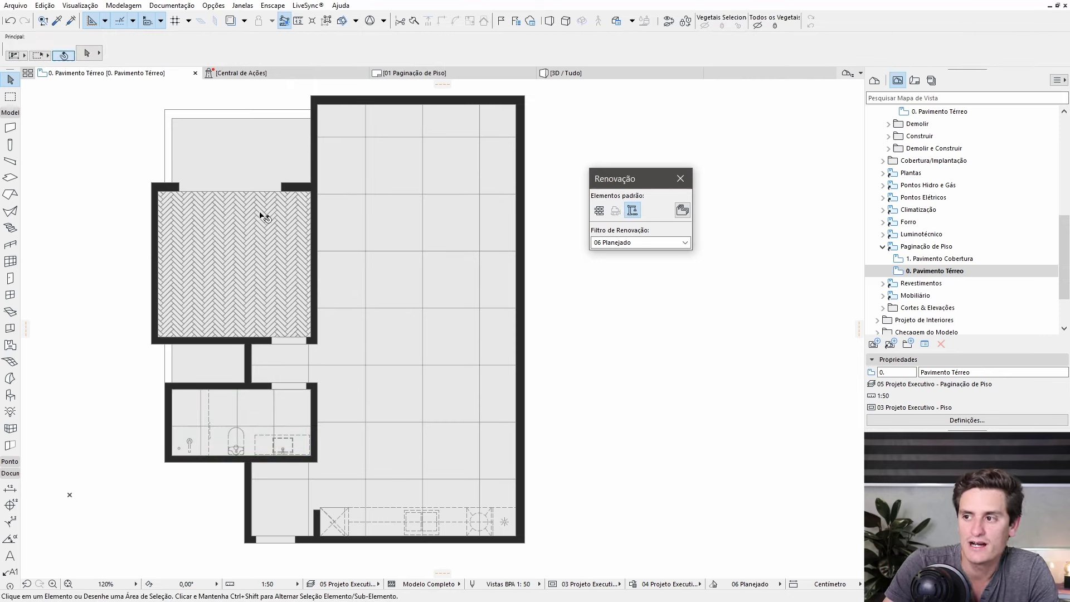
Step: Reselect the large room floor slab on the ground floor plan
click(424, 341)
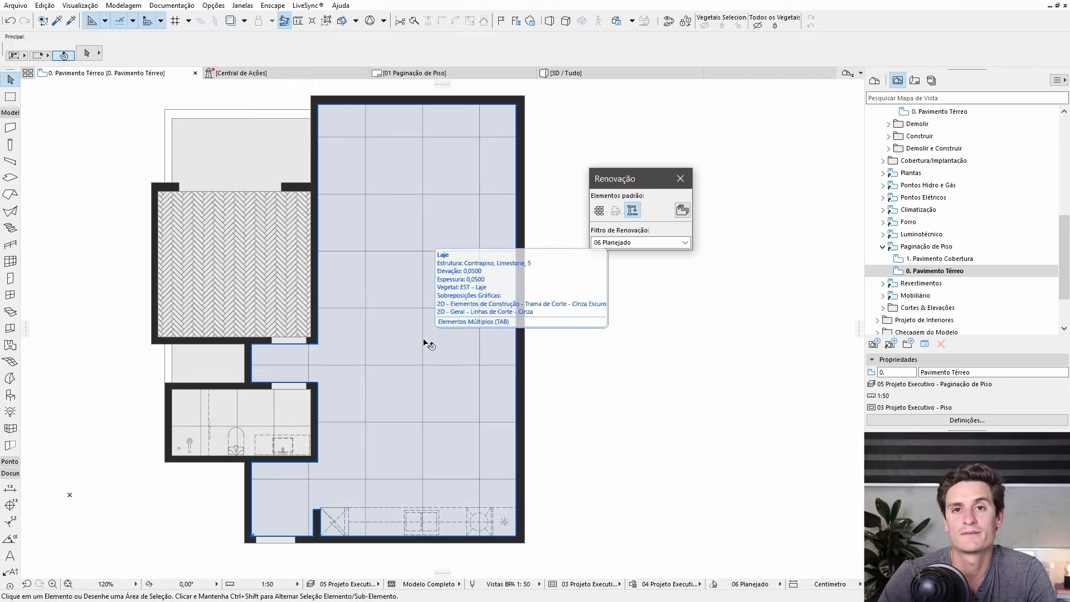
key(Escape)
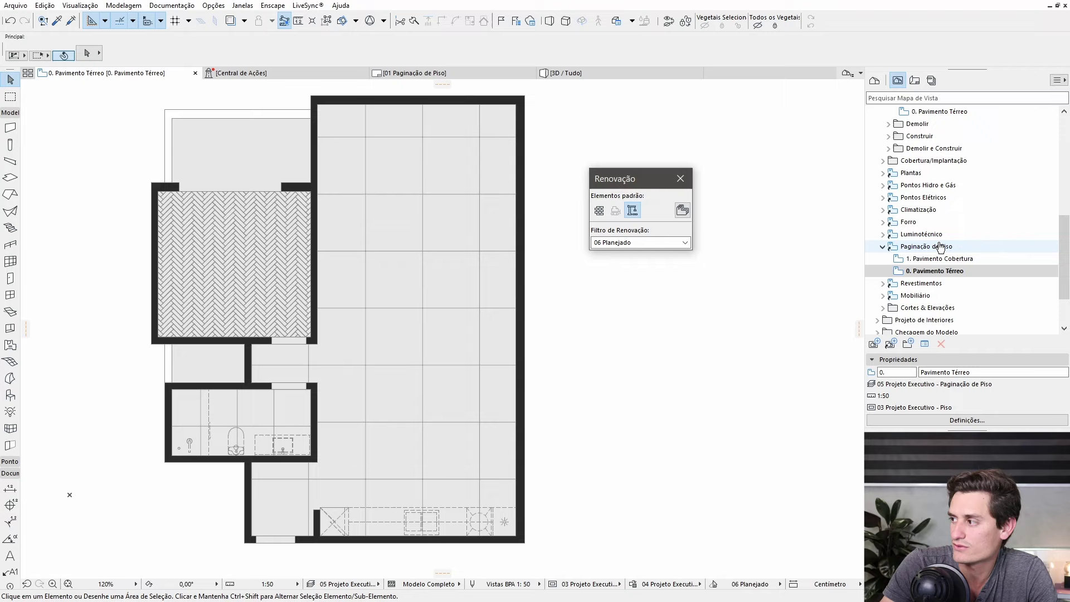
click(936, 272)
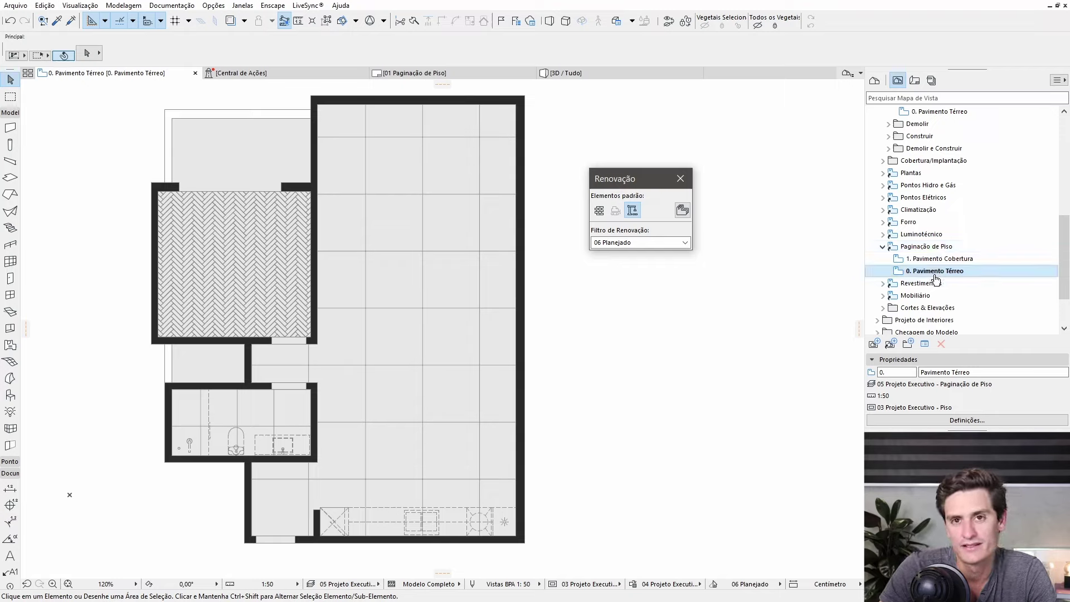
click(424, 204)
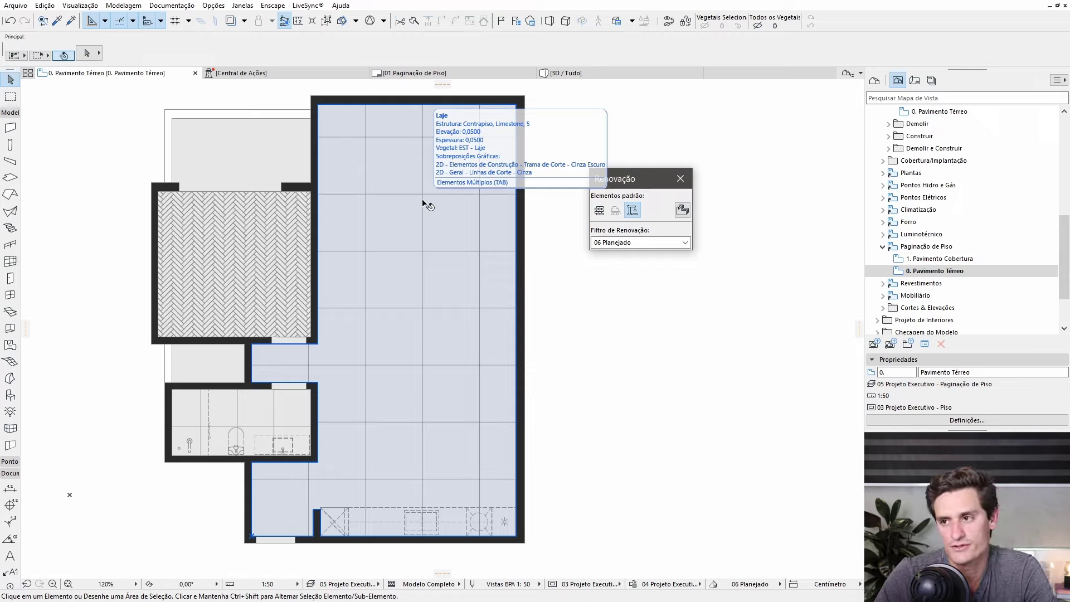
click(190, 256)
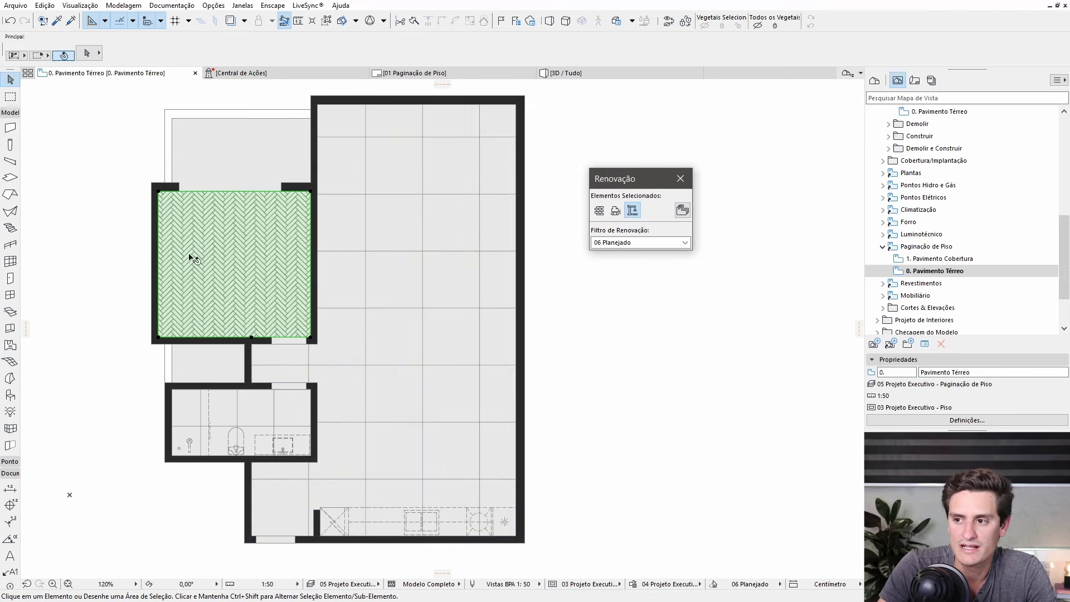
click(217, 410)
click(411, 299)
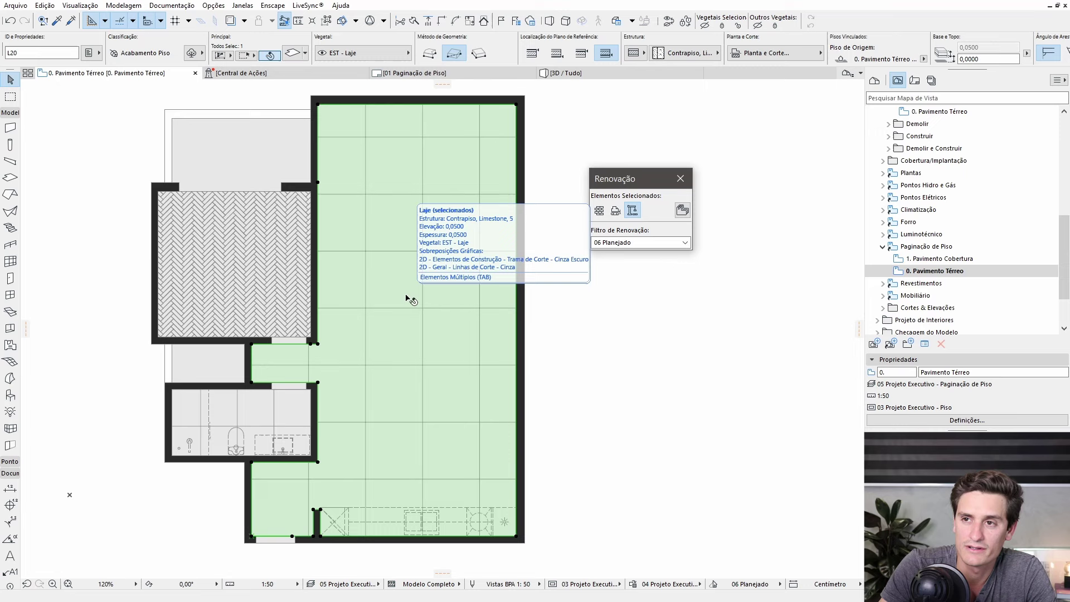
Step: Show the Favorites palette from Window > Palettes and enlarge its folder tree
click(245, 6)
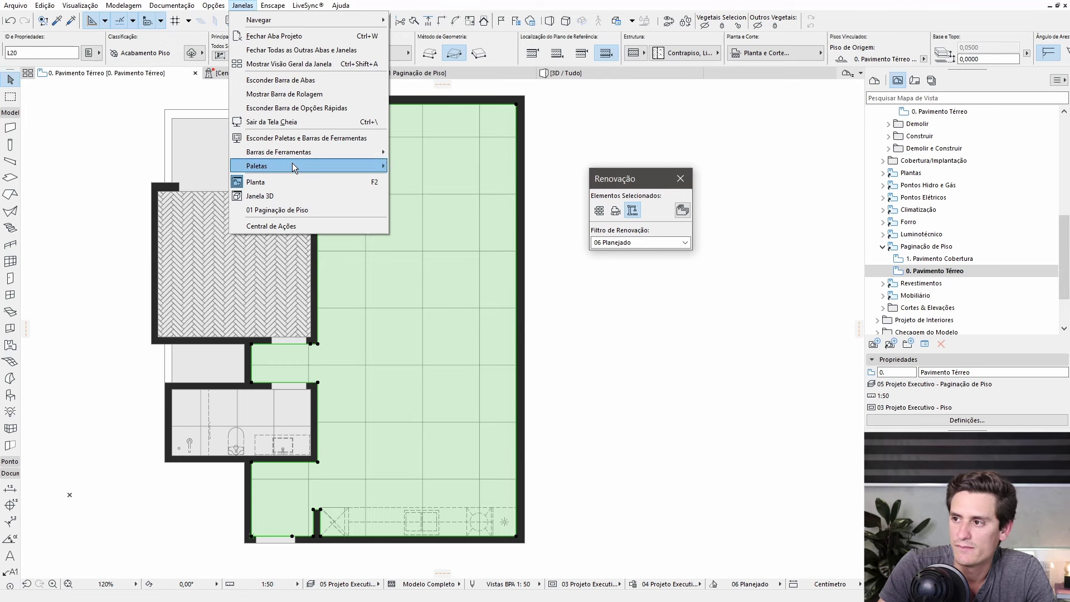
mouse_move(256, 166)
click(420, 365)
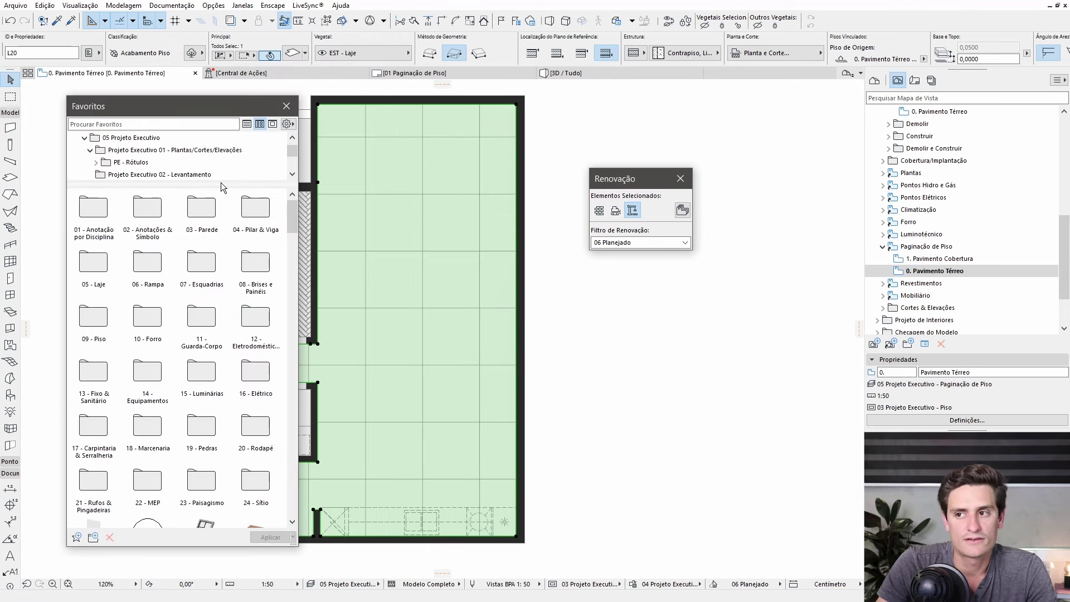
drag(227, 184, 227, 358)
scroll(162, 239, up, 2)
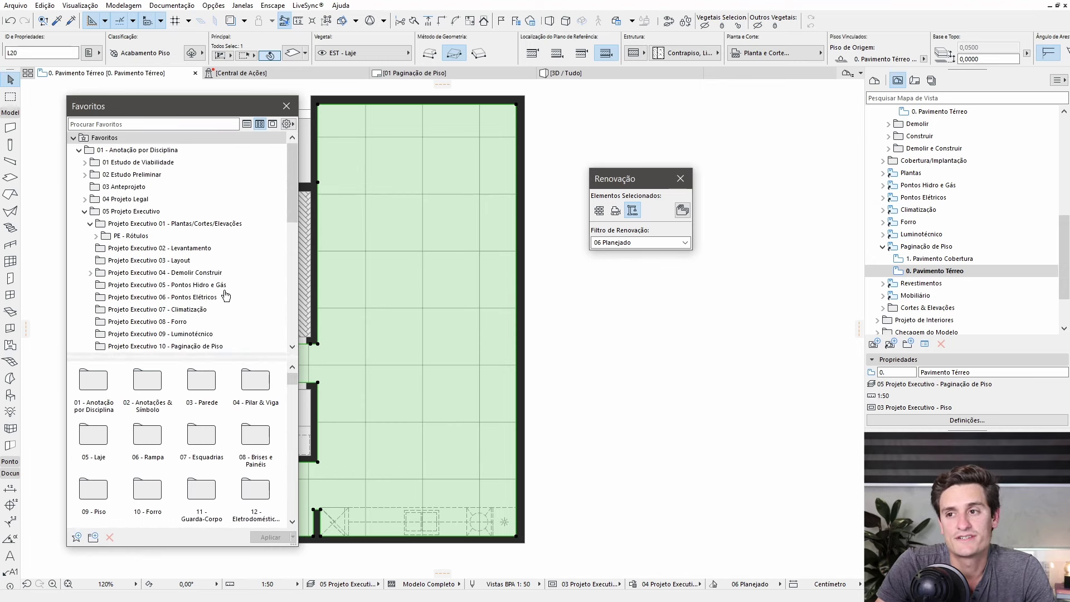
click(85, 211)
double_click(129, 152)
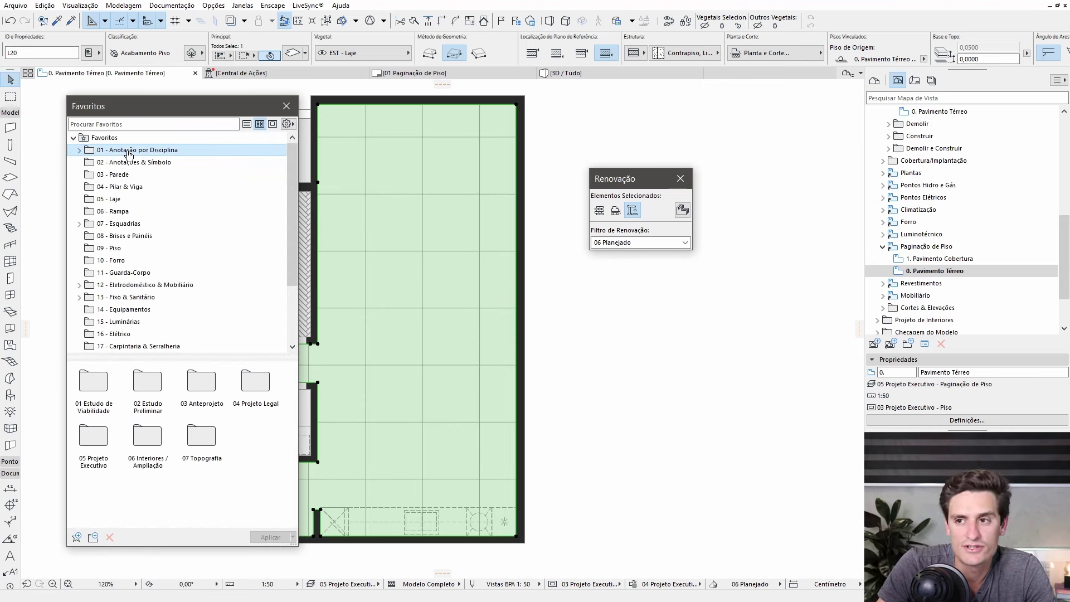
click(78, 150)
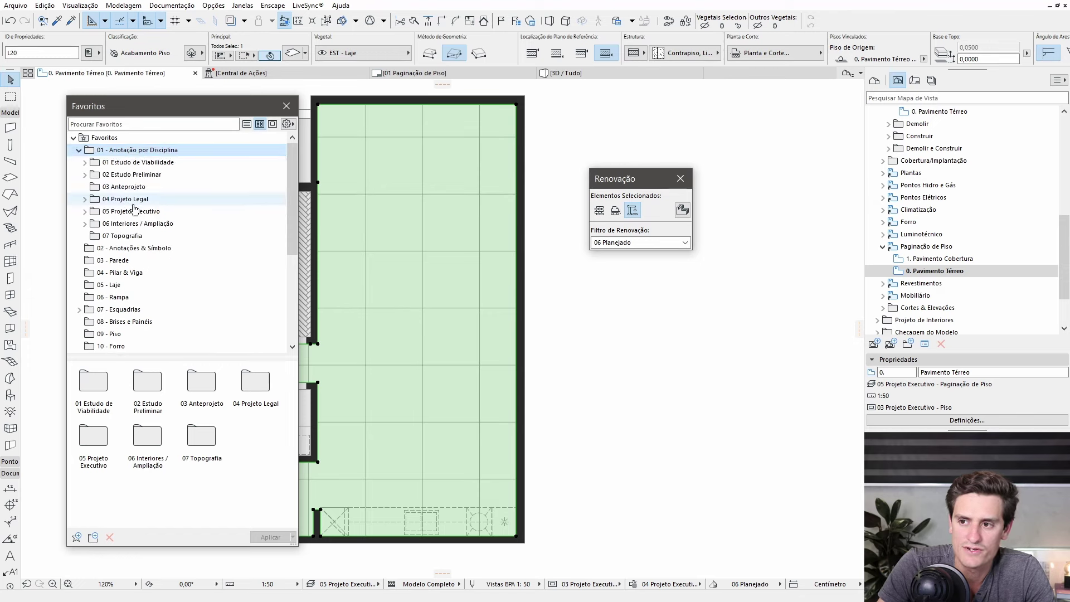
Step: In 05 Projeto Executivo > Projeto Executivo 10 - Paginação de Piso, load the Símbolo de Paginação favourite
click(85, 211)
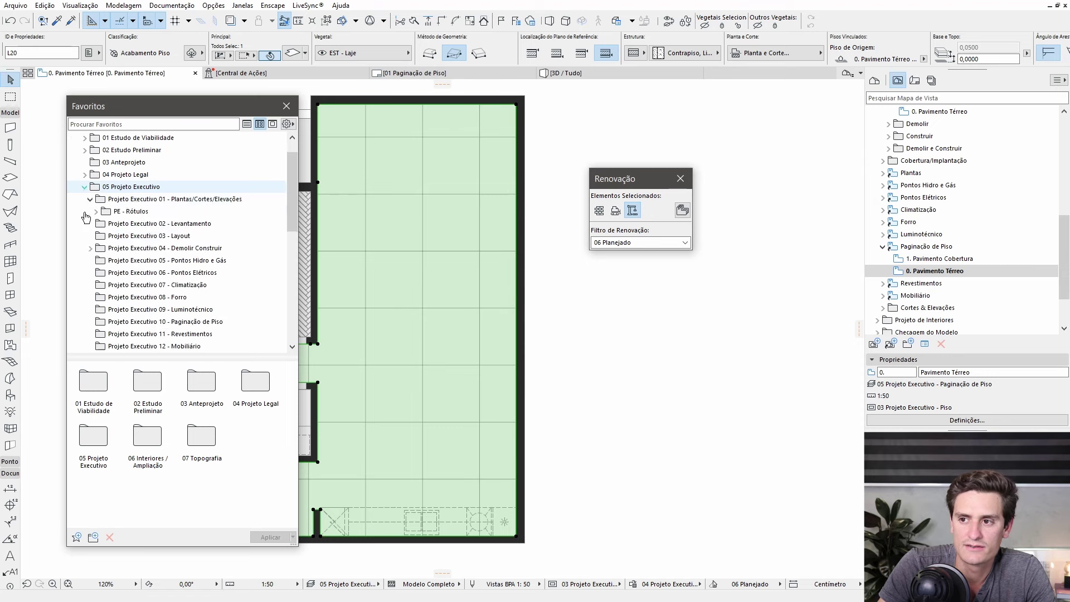
scroll(133, 229, down, 2)
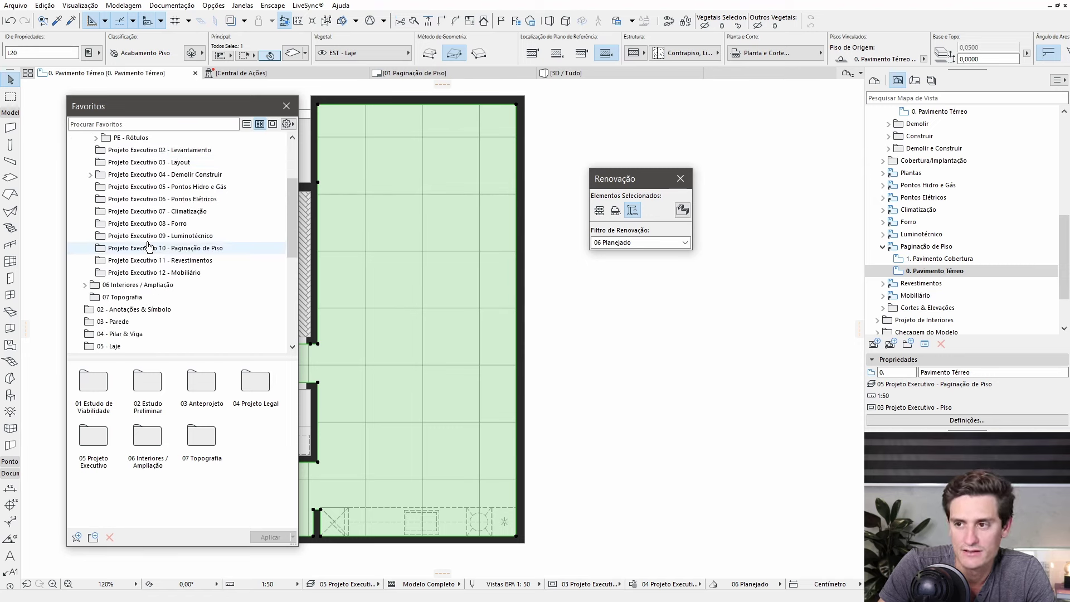
click(132, 251)
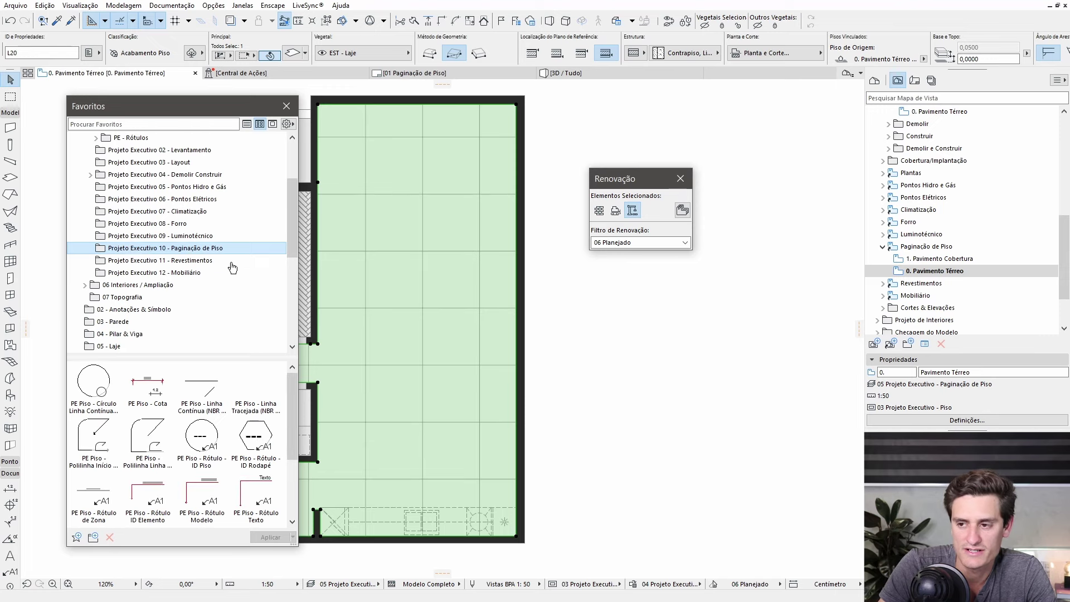
scroll(167, 446, down, 3)
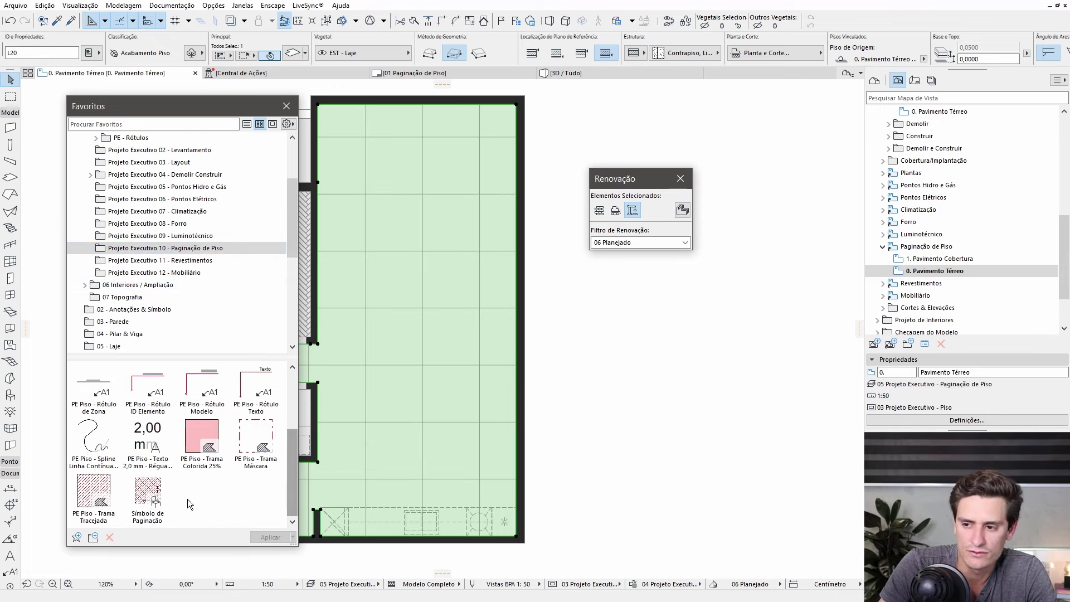
scroll(191, 504, up, 1)
scroll(191, 504, up, 1)
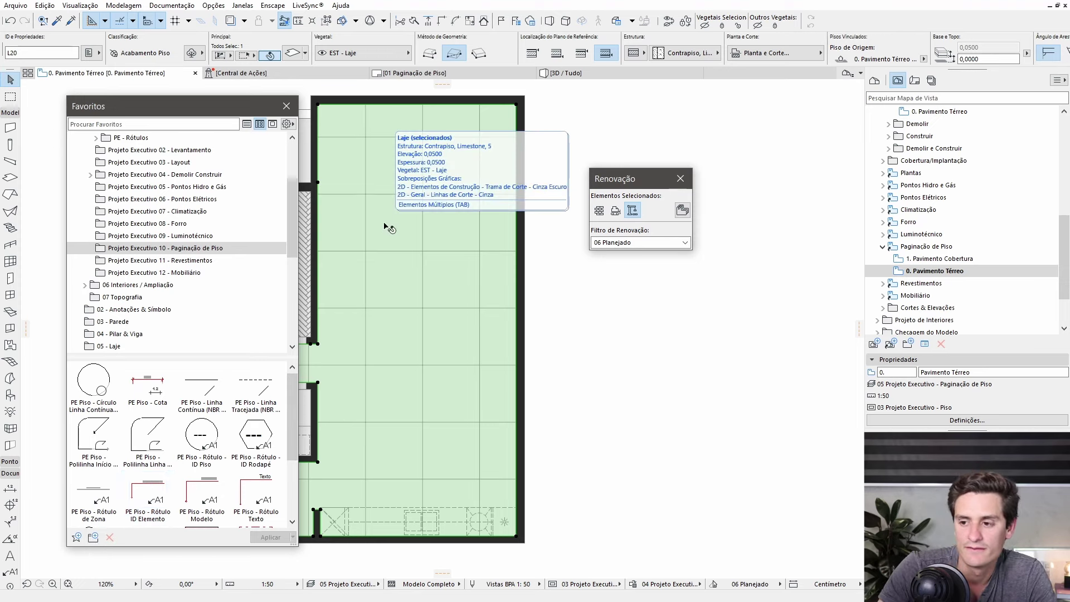
scroll(223, 461, down, 2)
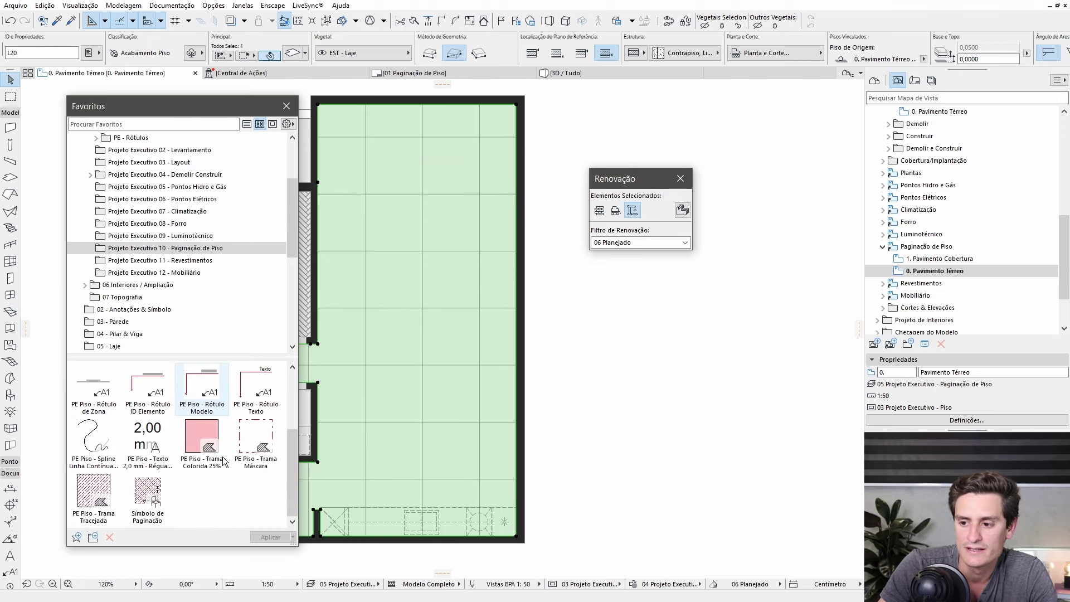
key(Escape)
click(148, 493)
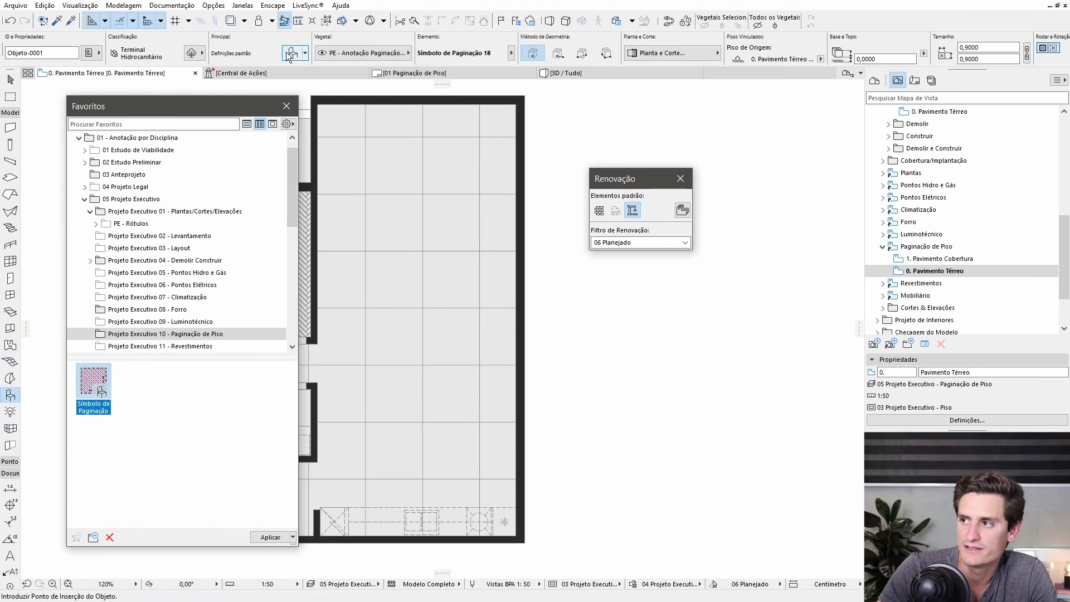
Step: Adjust the paging symbol's rotation and size, then place it in the bathroom corner
key(ctrl+t)
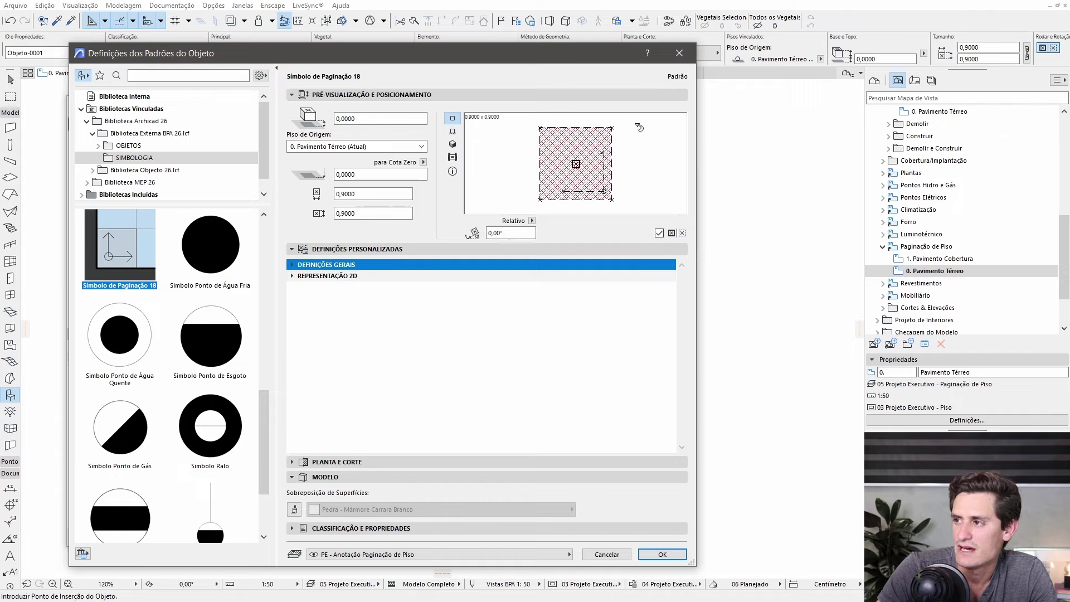
click(640, 127)
click(639, 128)
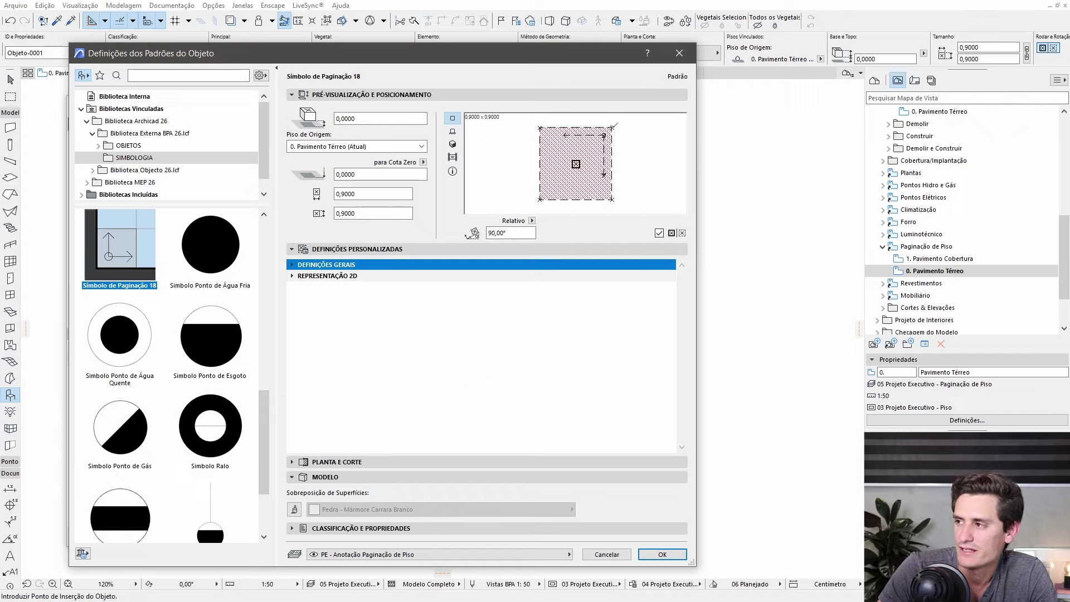
double_click(347, 193)
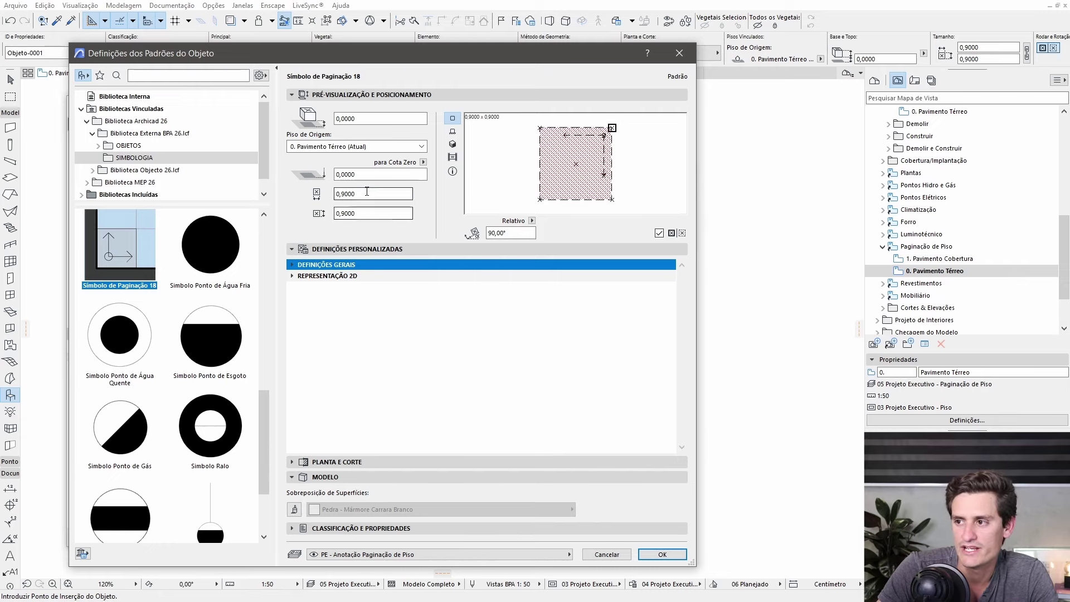
double_click(354, 213)
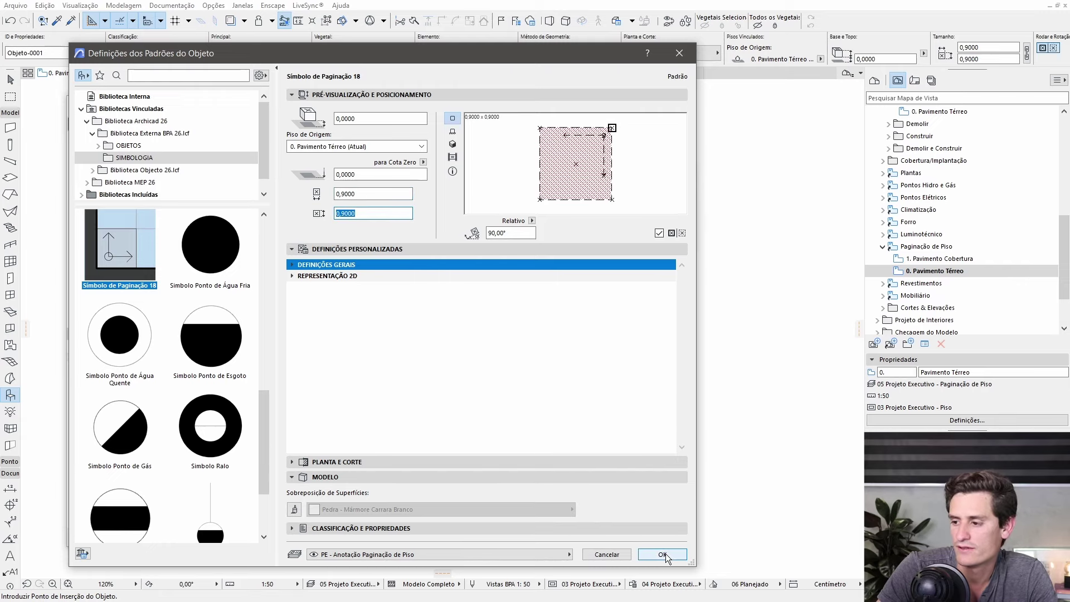
click(662, 554)
scroll(537, 322, up, 3)
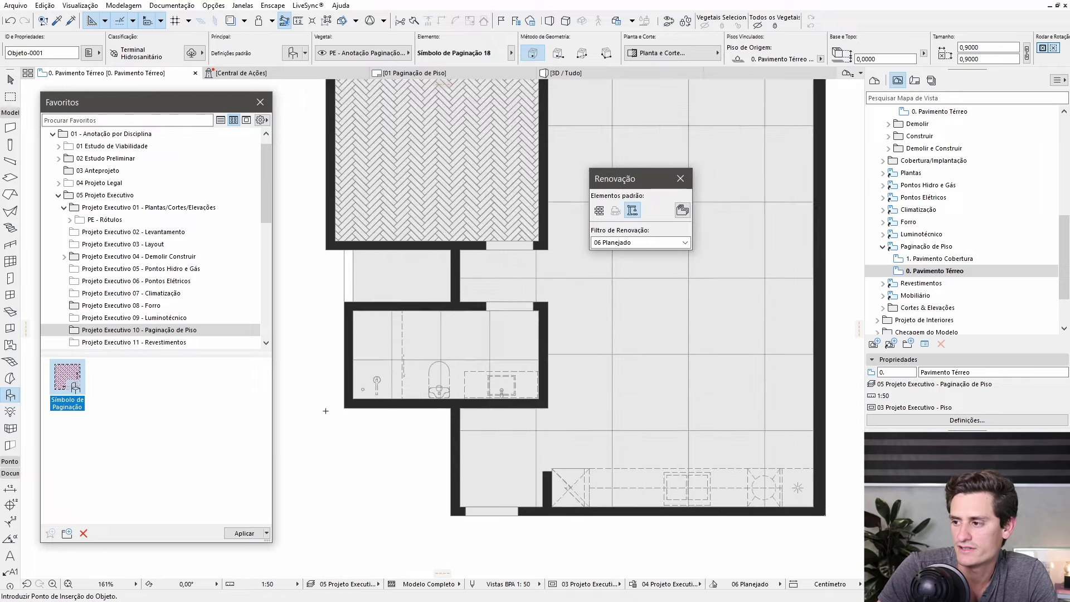
scroll(536, 322, up, 2)
click(650, 260)
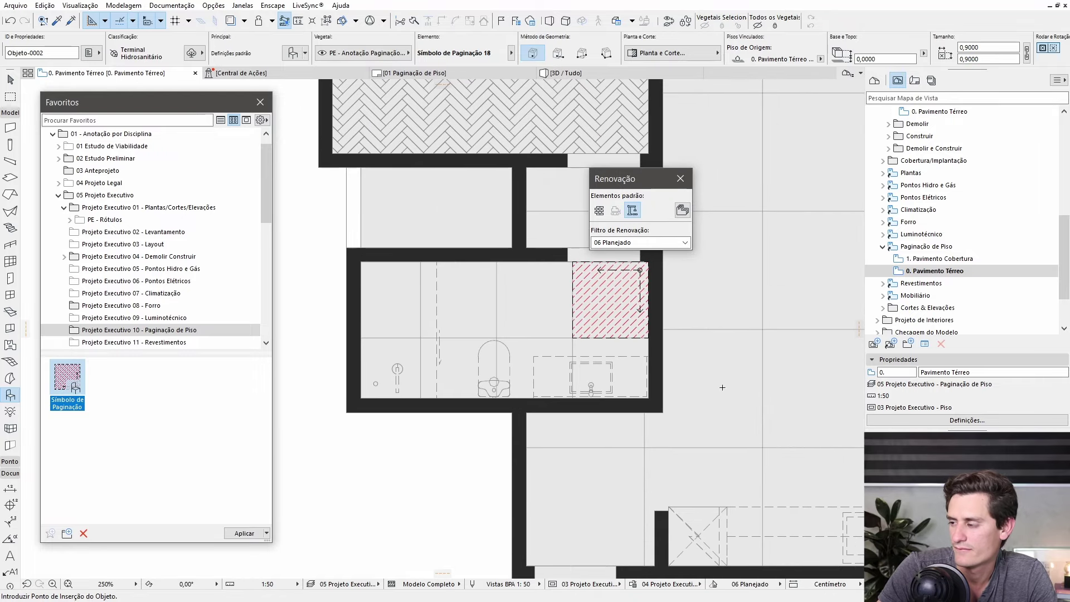
scroll(412, 435, down, 2)
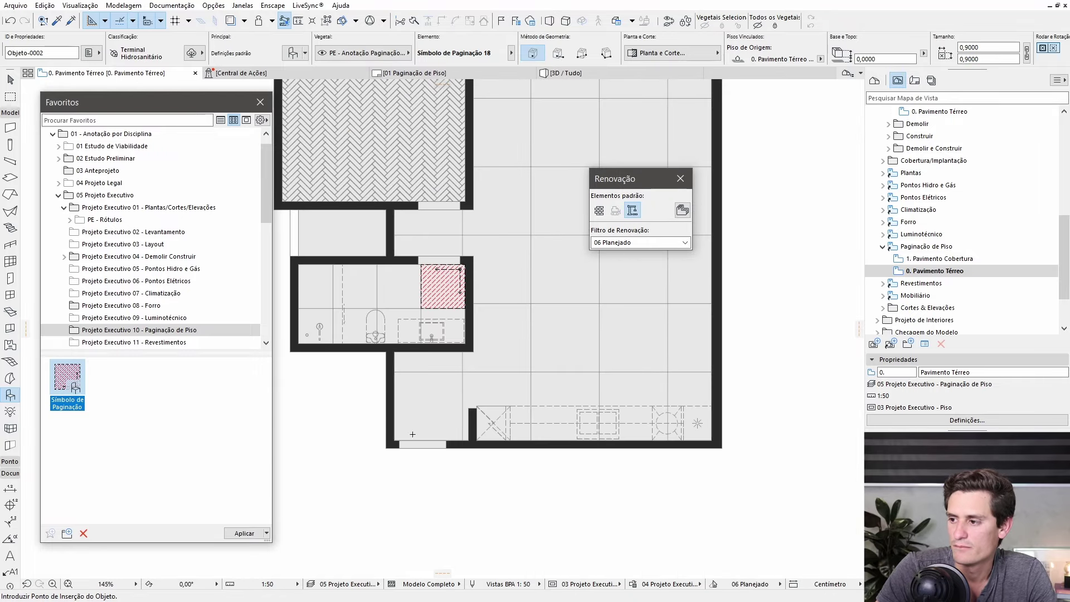
Step: Resize the paging symbol to 1,40 x 1,40 and place it in the lower-left room
click(294, 53)
mouse_move(503, 170)
mouse_down()
mouse_move(529, 170)
mouse_move(512, 170)
mouse_up()
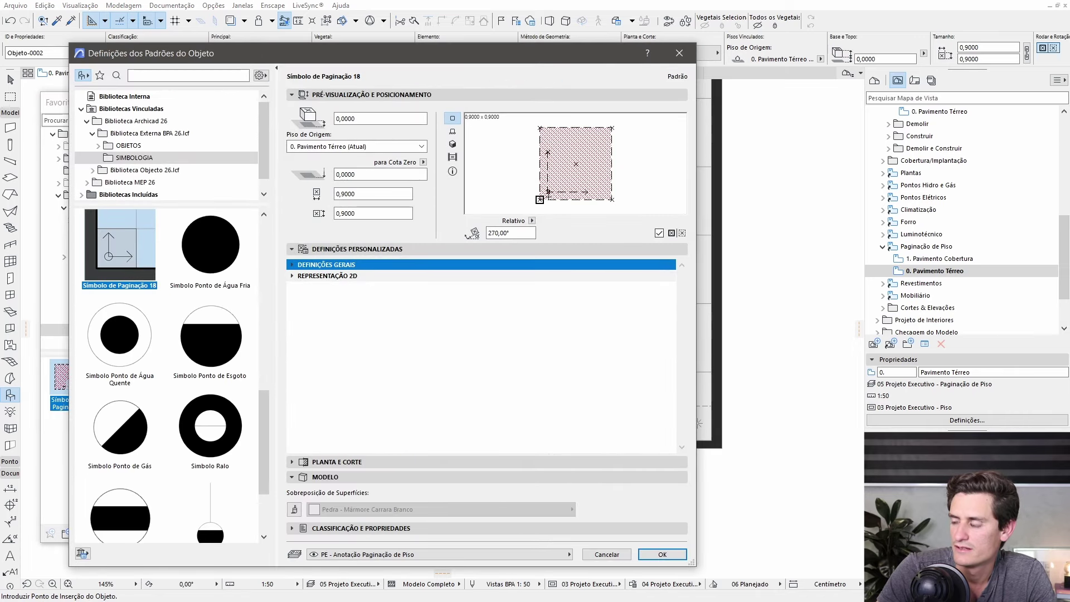
click(409, 174)
key(Tab)
text(1,4)
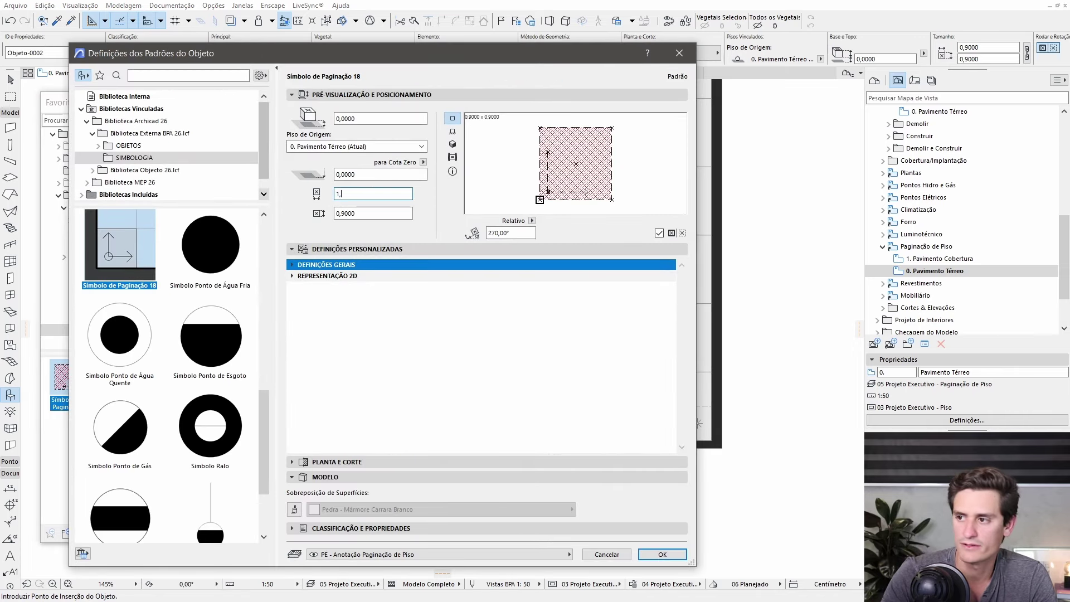
key(Tab)
text(1,4)
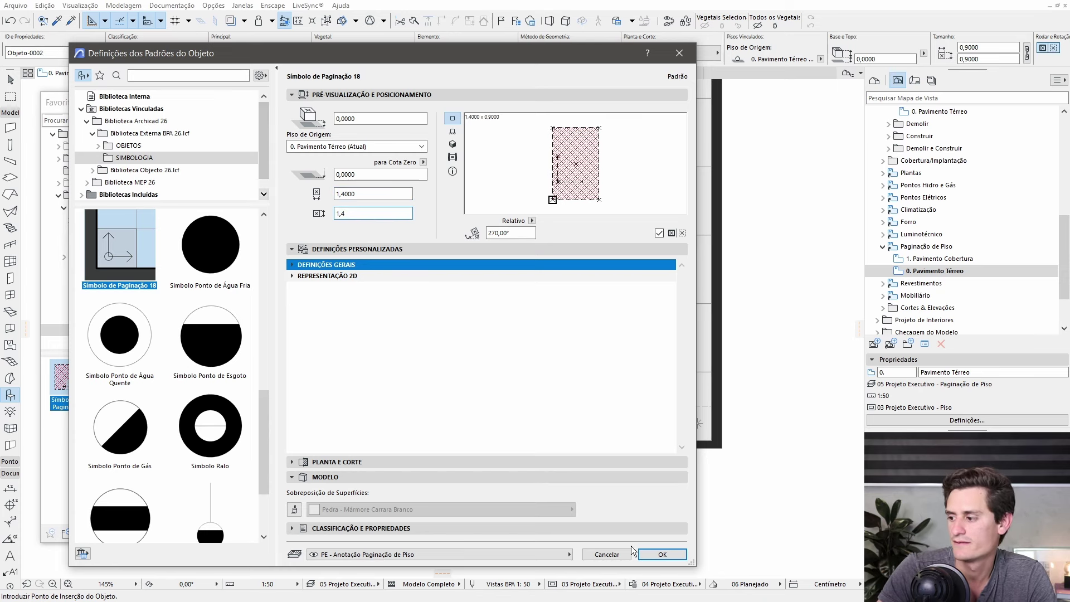
click(663, 554)
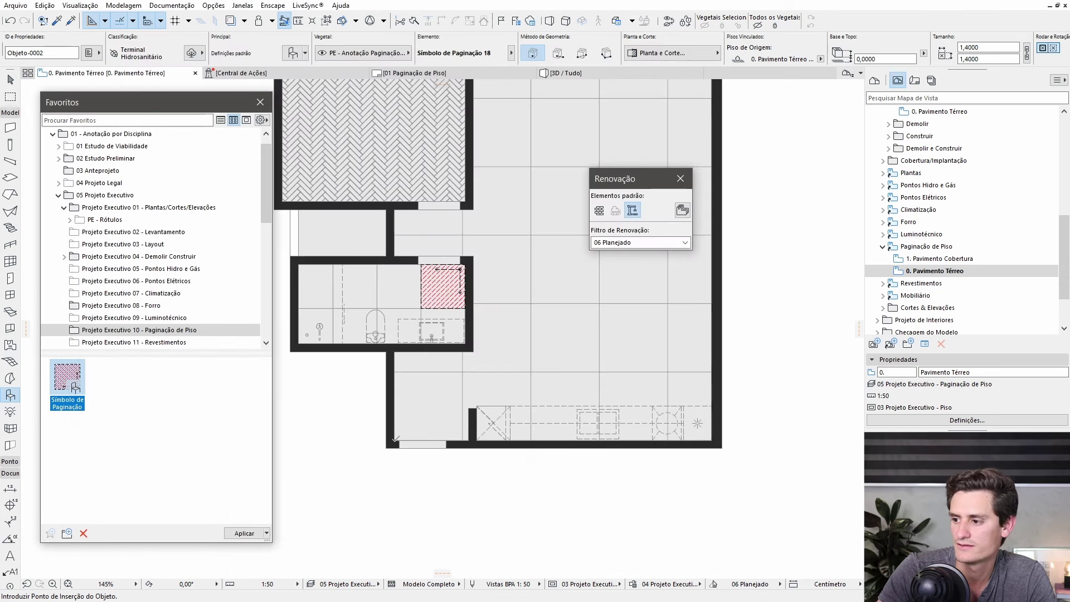
click(412, 423)
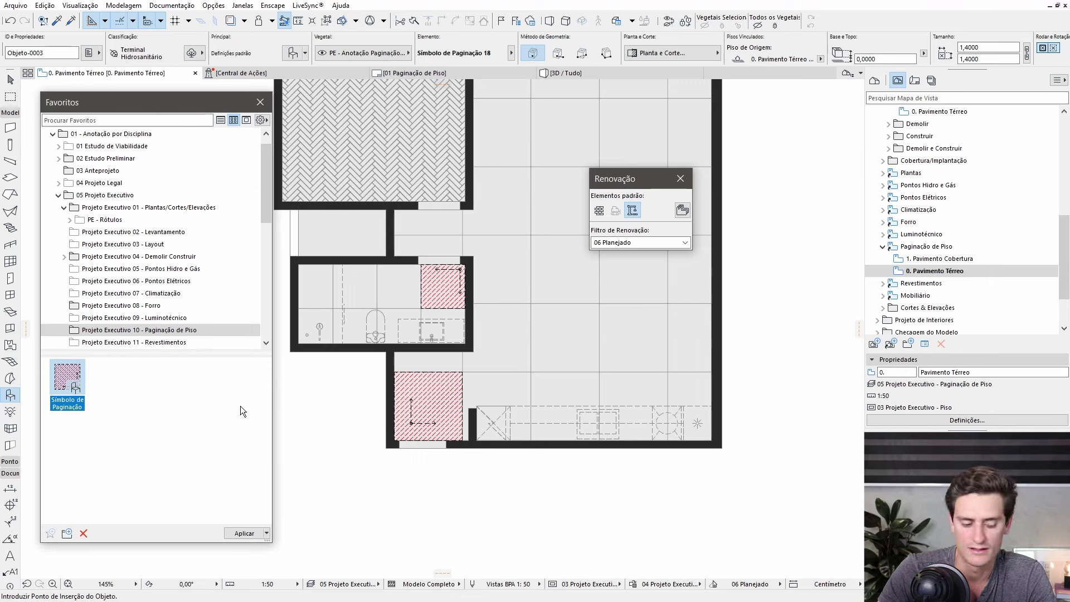
key(Escape)
scroll(156, 446, up, 2)
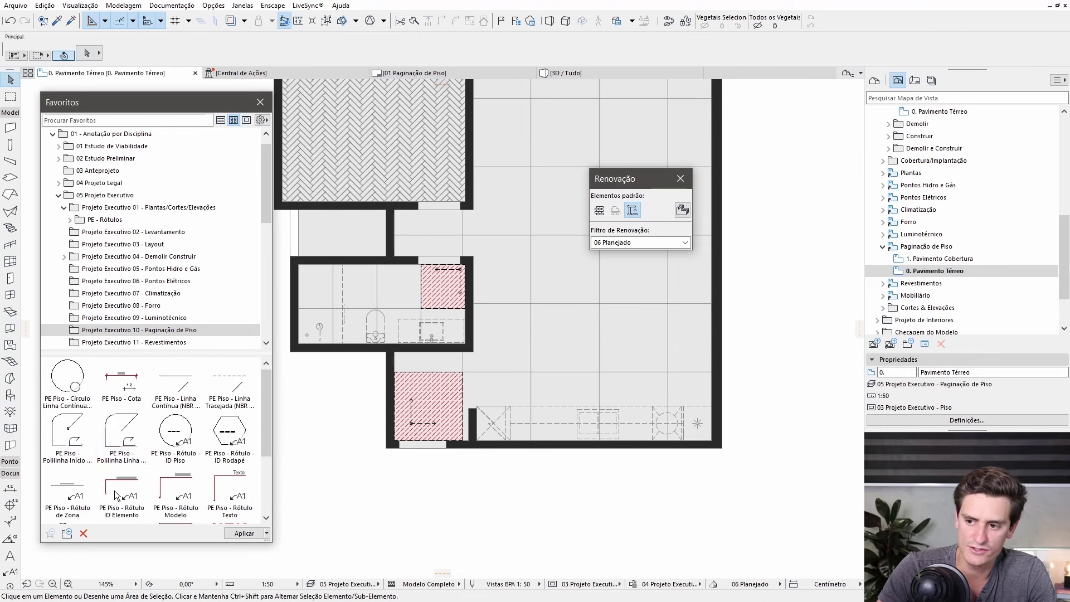
Step: With the PE Piso - Cota favourite, dimension the bathroom paging hatch 90 by 90
double_click(121, 384)
scroll(424, 262, up, 2)
scroll(423, 262, up, 2)
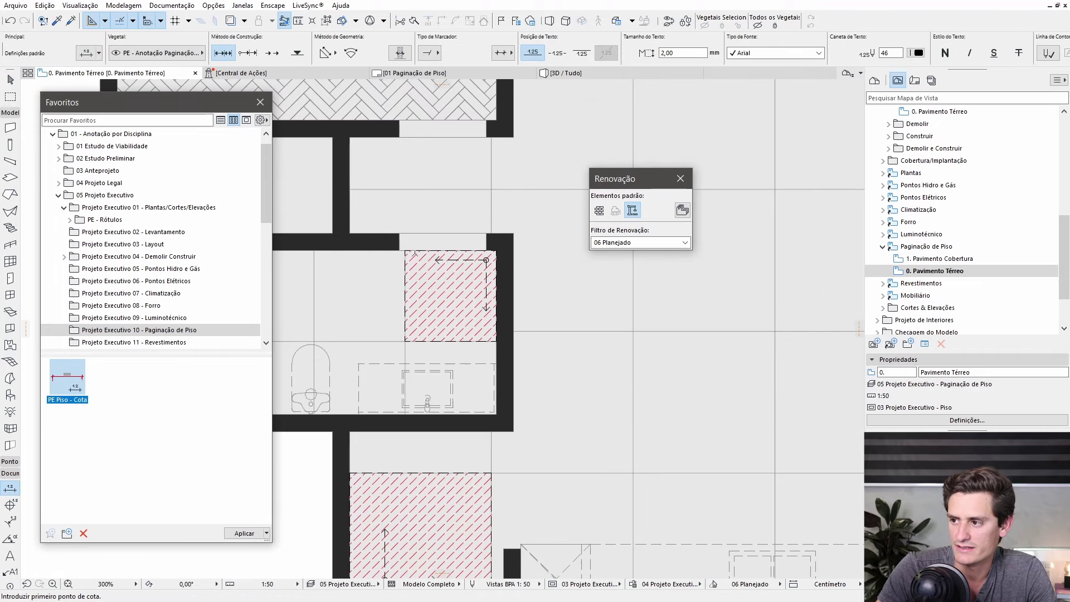
click(405, 251)
click(406, 342)
double_click(402, 297)
click(374, 296)
click(496, 252)
double_click(460, 236)
click(452, 210)
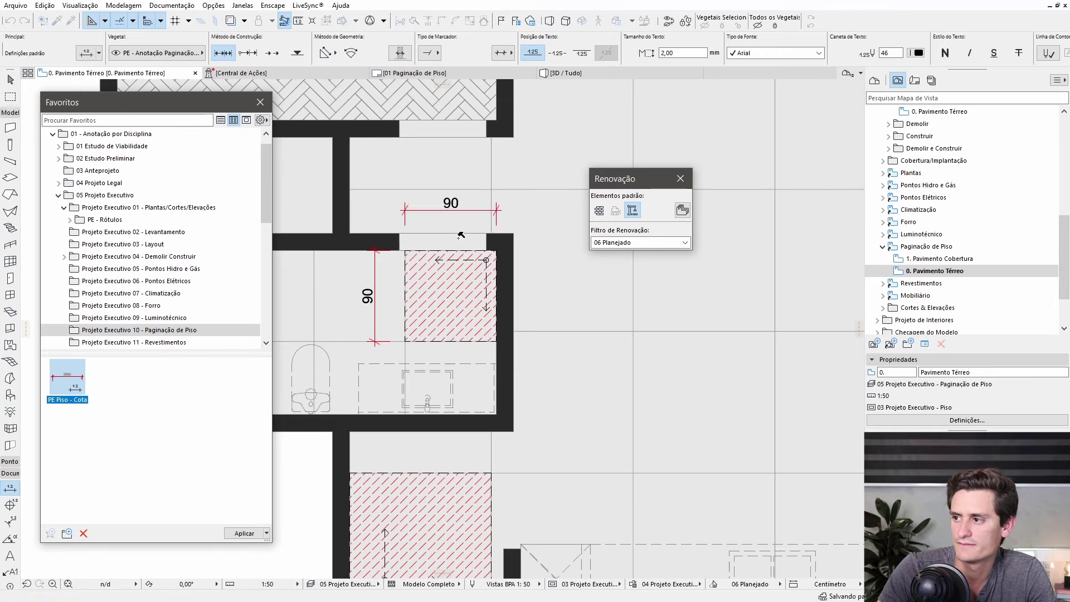
Step: Dimension the lower-left room's paging hatch 140 by 140, vertically and along the bottom
middle_drag(461, 235, 534, 4)
click(425, 241)
double_click(425, 384)
click(355, 312)
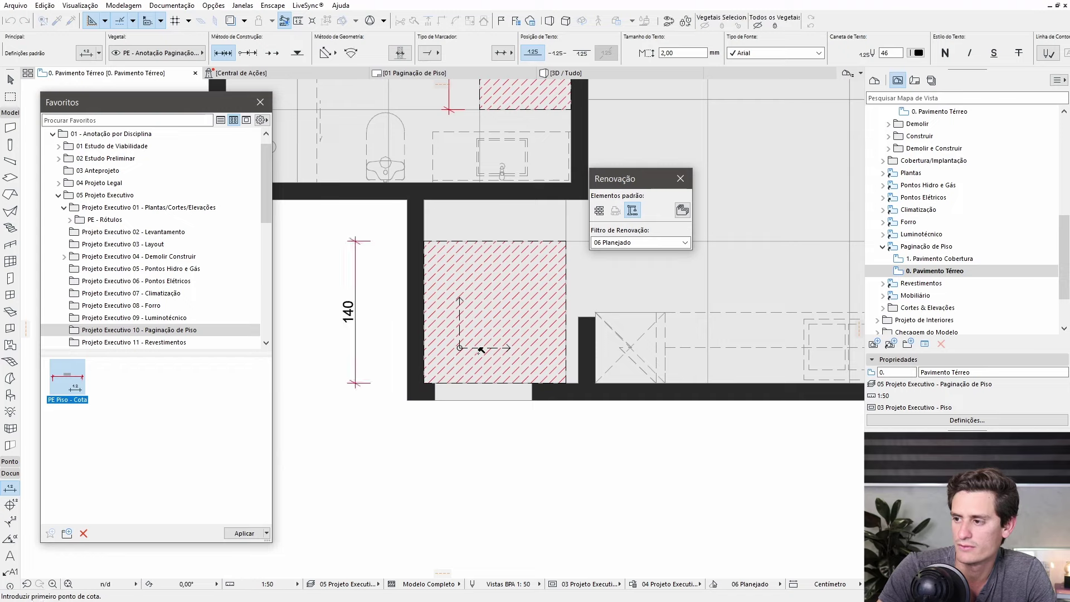
click(424, 383)
double_click(566, 383)
click(479, 443)
scroll(398, 335, down, 5)
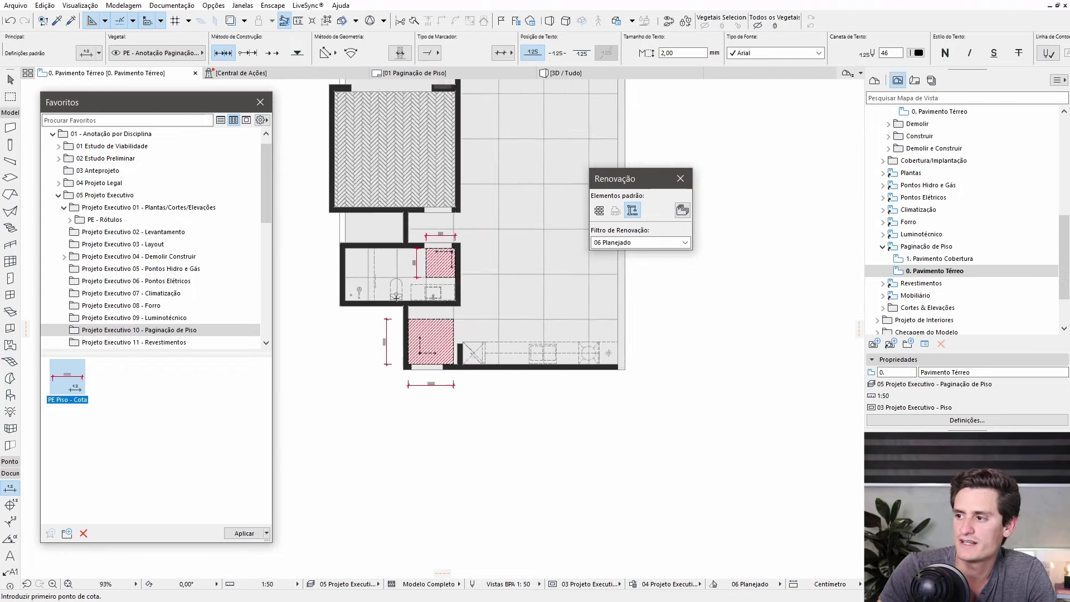
middle_drag(396, 298, 400, 440)
scroll(531, 446, up, 1)
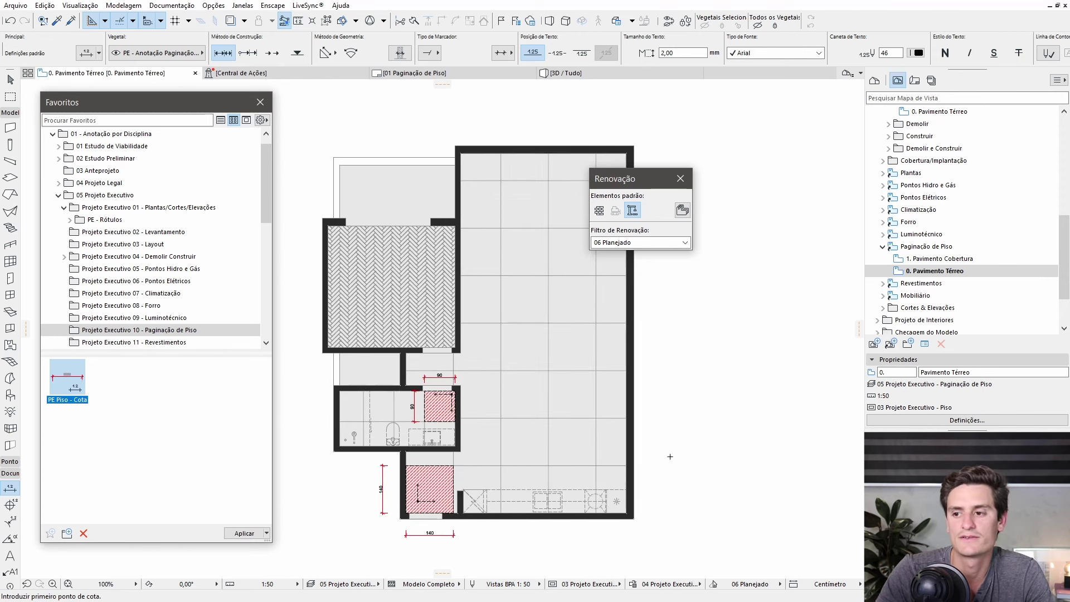
key(Escape)
Step: Activate the PE Piso - Rótulo ID Piso favourite and tag the herringbone-floored room with floor ID C
scroll(186, 388, down, 2)
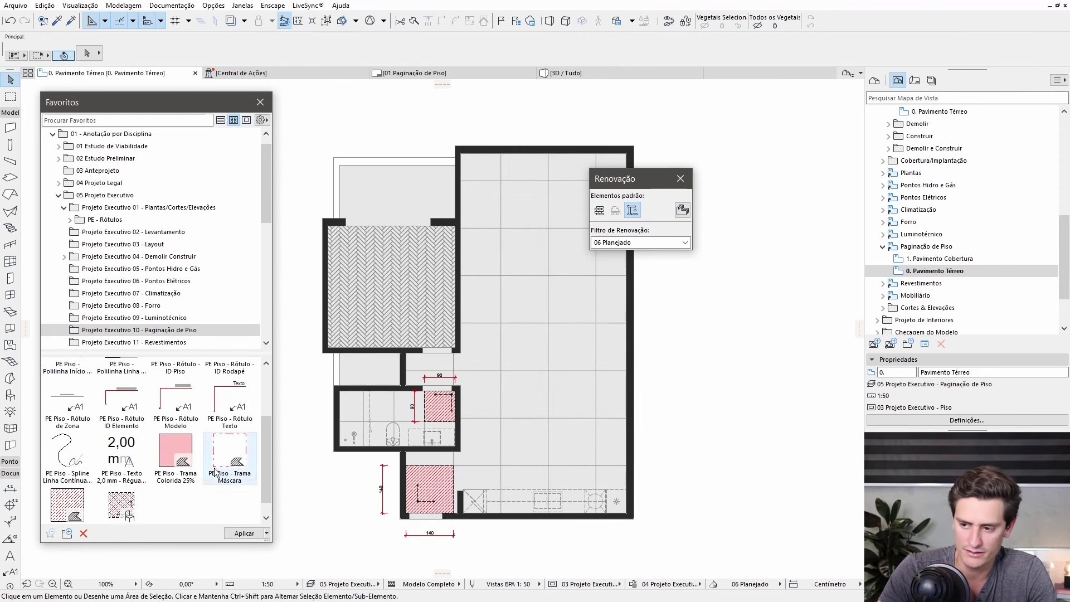
scroll(185, 388, up, 1)
click(178, 390)
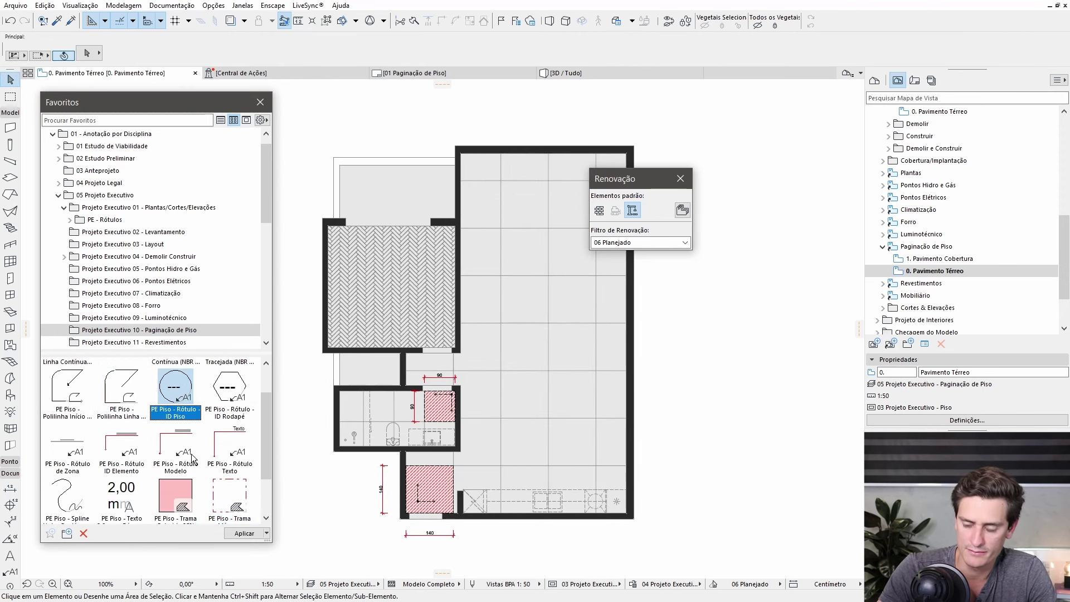
double_click(175, 386)
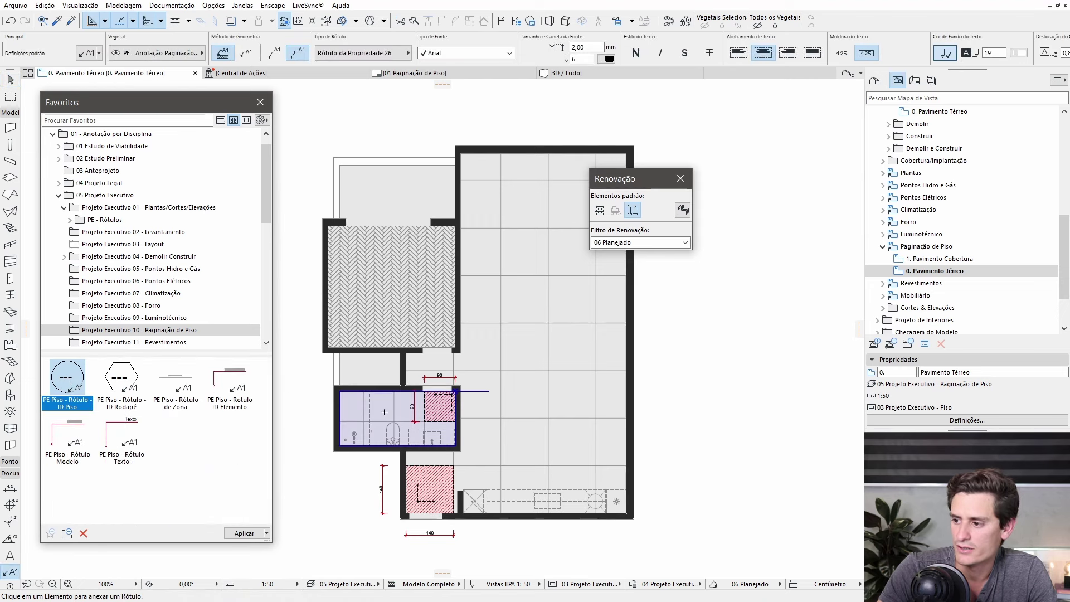
scroll(399, 412, up, 2)
scroll(383, 357, up, 2)
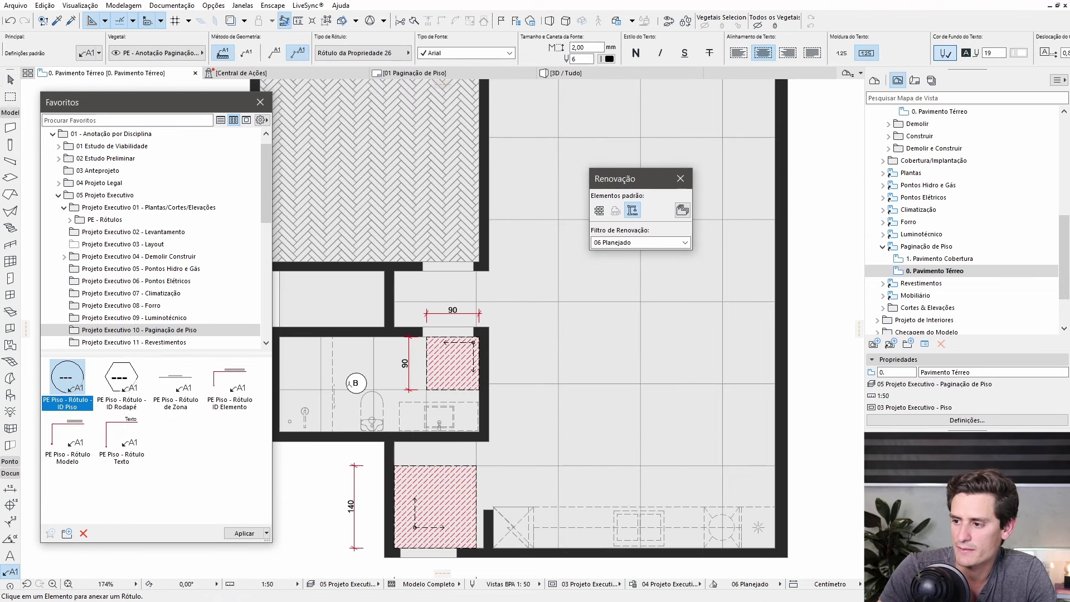
scroll(349, 382, down, 4)
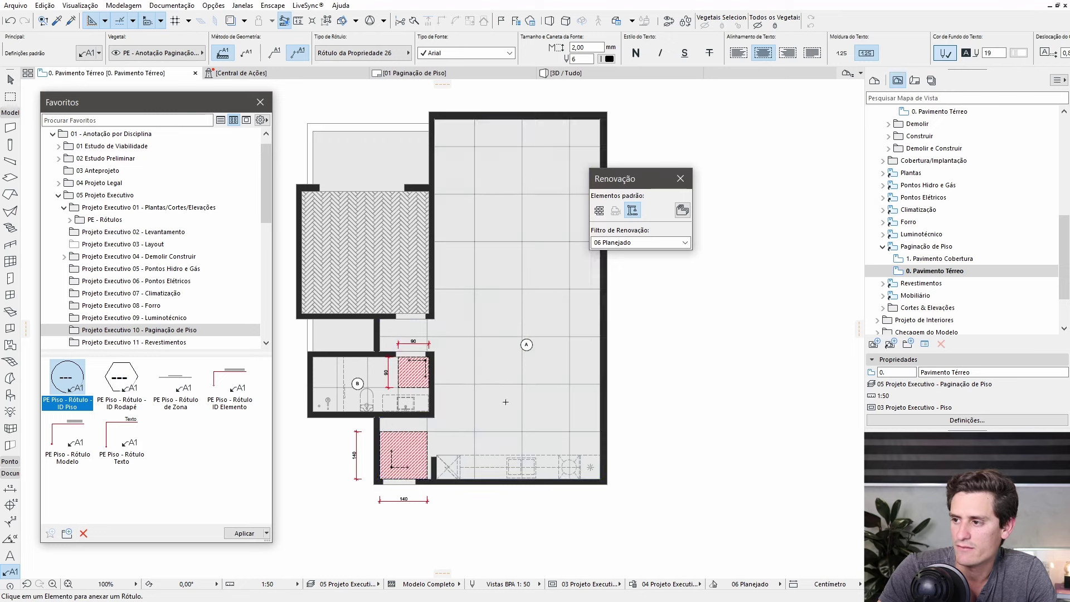
click(357, 247)
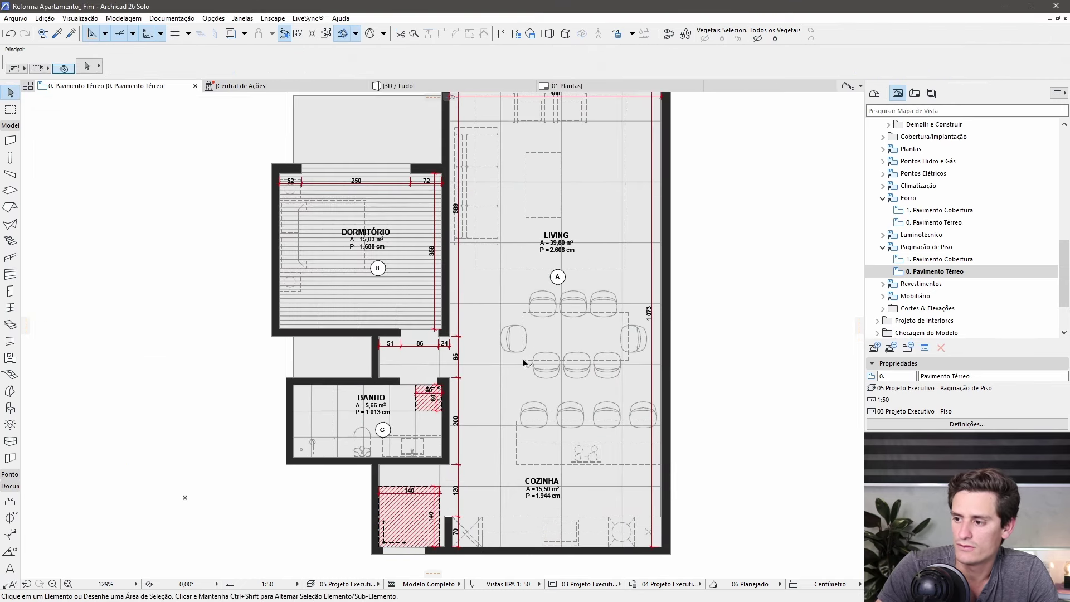
middle_drag(524, 363, 466, 358)
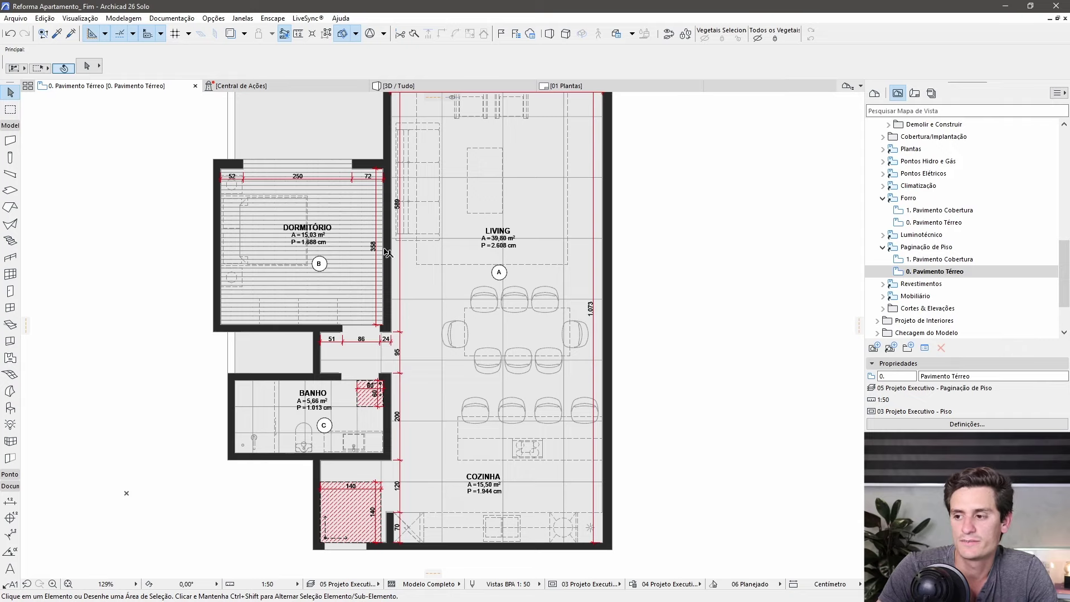
middle_drag(298, 201, 289, 301)
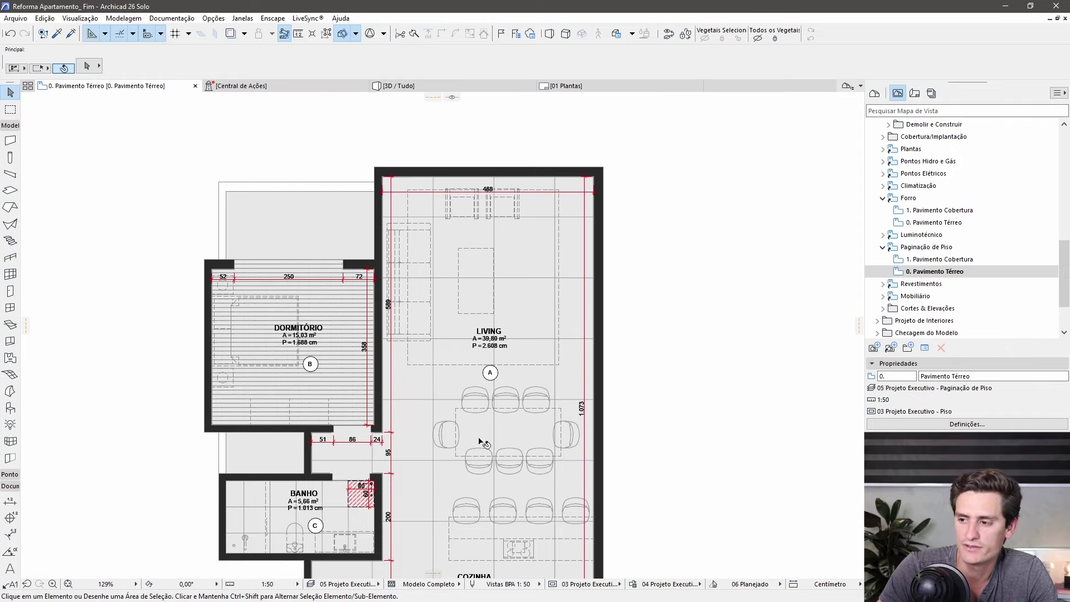
middle_drag(485, 437, 478, 358)
scroll(478, 359, up, 1)
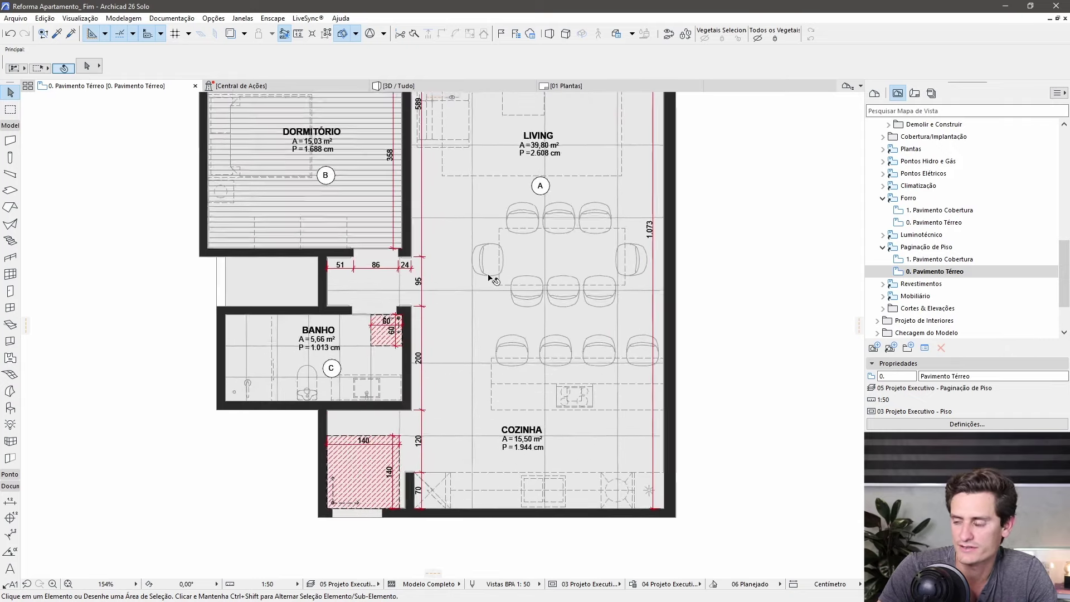
scroll(492, 276, down, 2)
middle_drag(394, 304, 355, 344)
scroll(347, 271, up, 1)
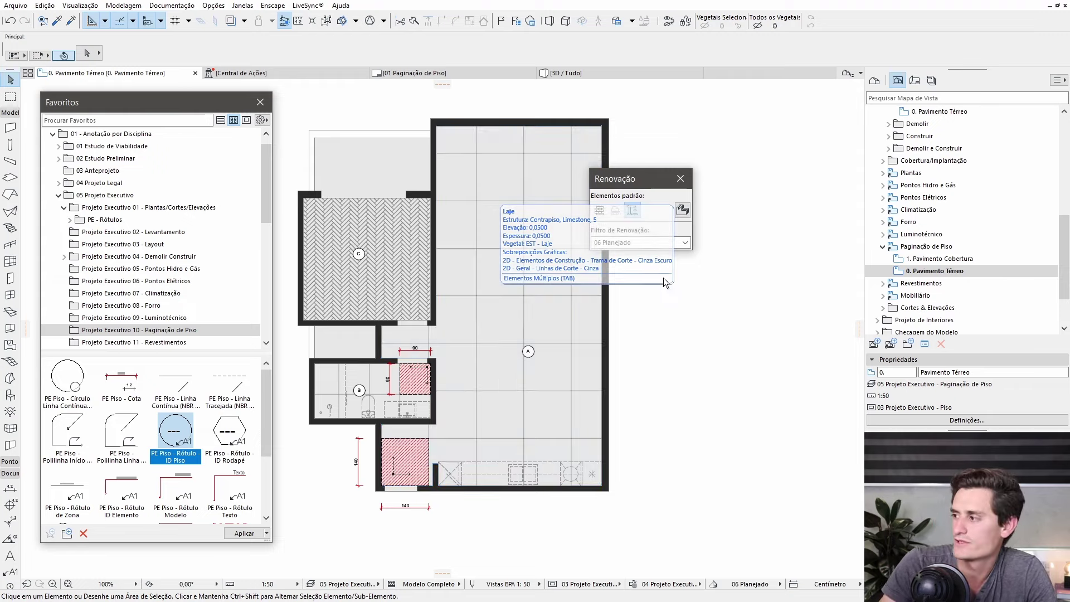
Step: Open the Forro > 0. Pavimento Térreo ceiling view from the View Map and inspect it
click(925, 223)
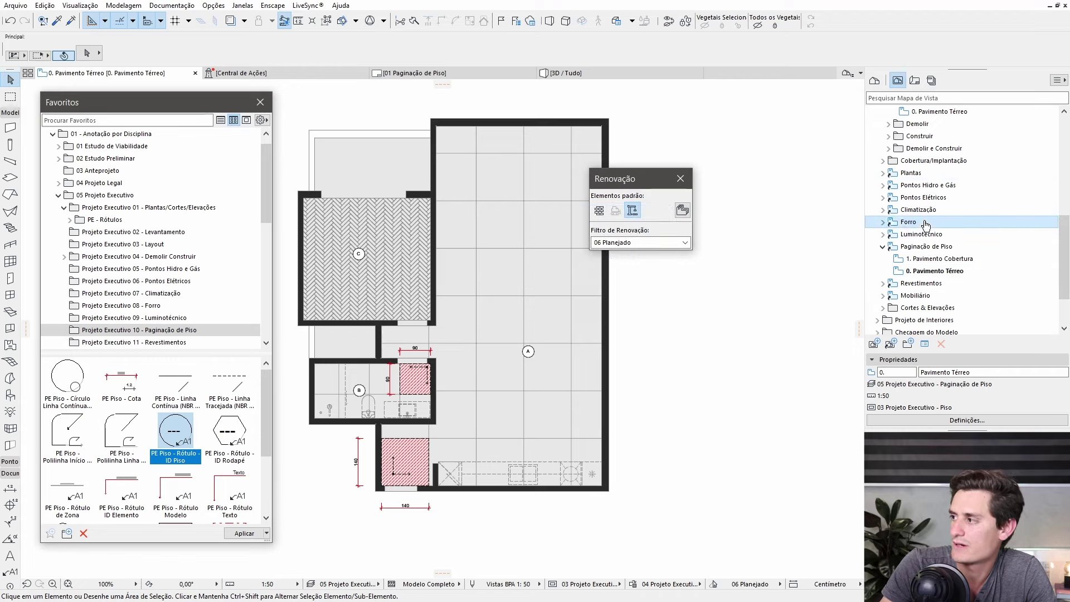
double_click(900, 223)
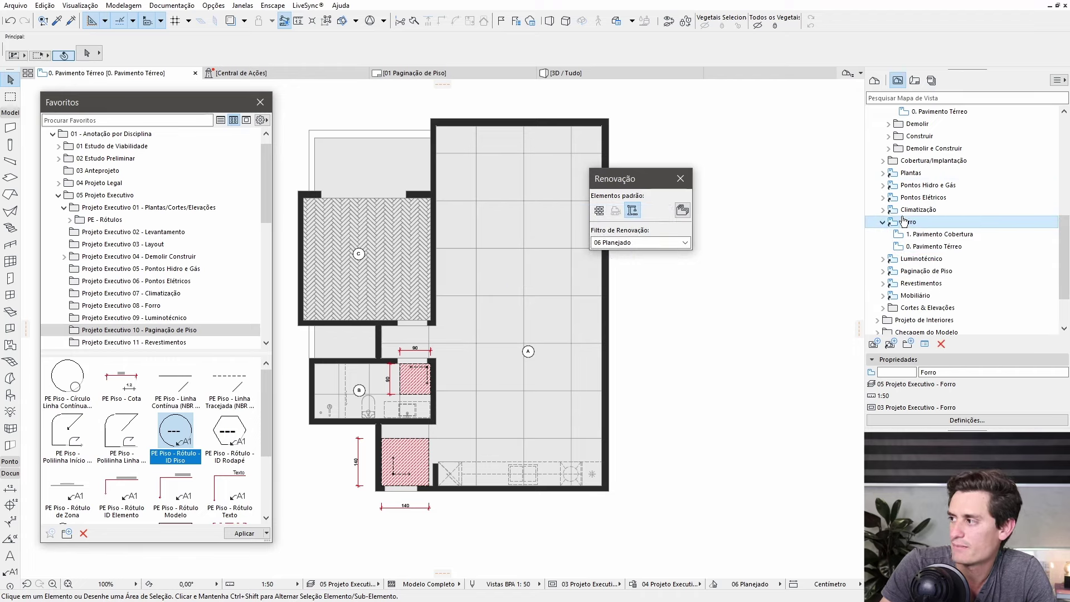
double_click(926, 246)
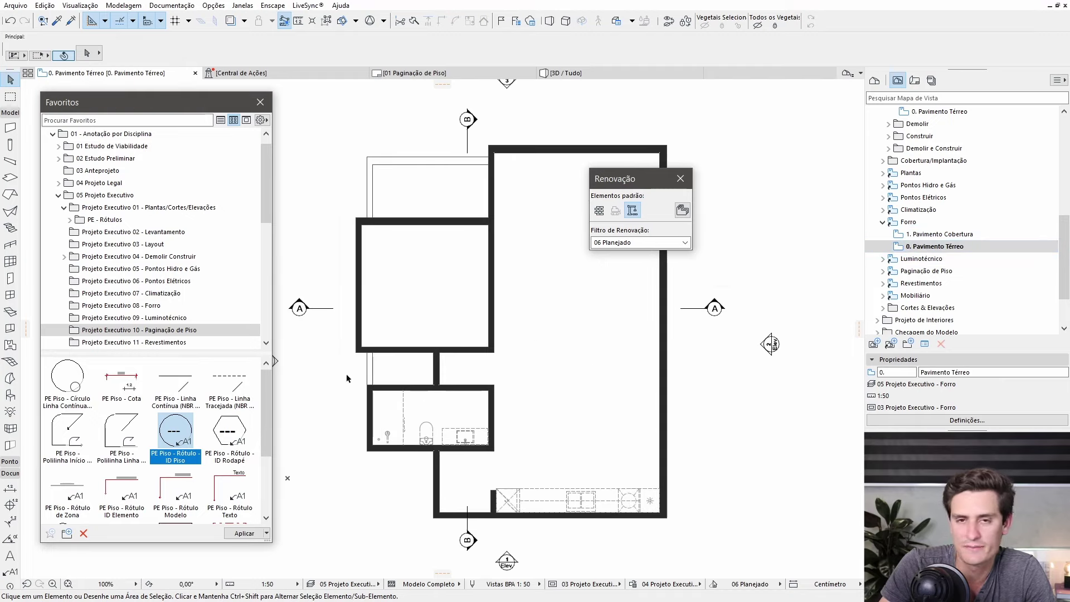
scroll(471, 393, up, 3)
scroll(463, 357, up, 2)
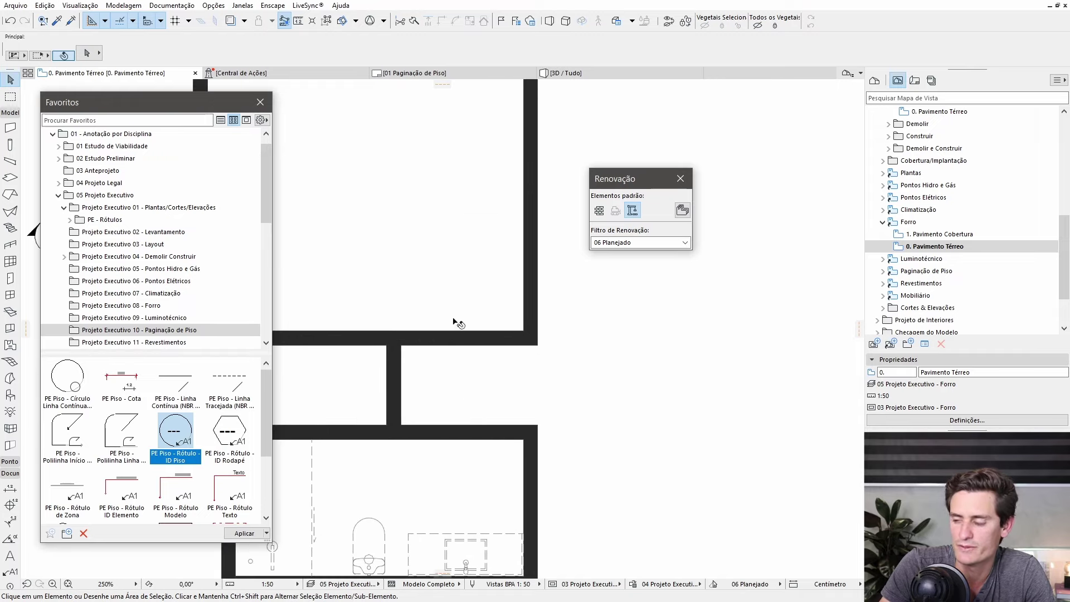
scroll(456, 331, down, 5)
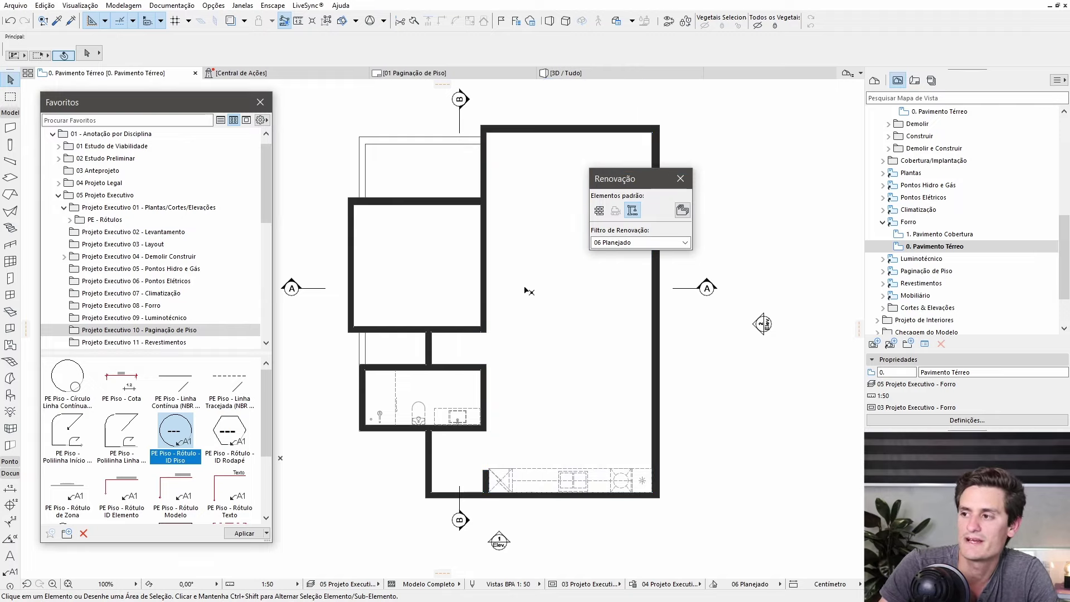
middle_drag(527, 270, 505, 270)
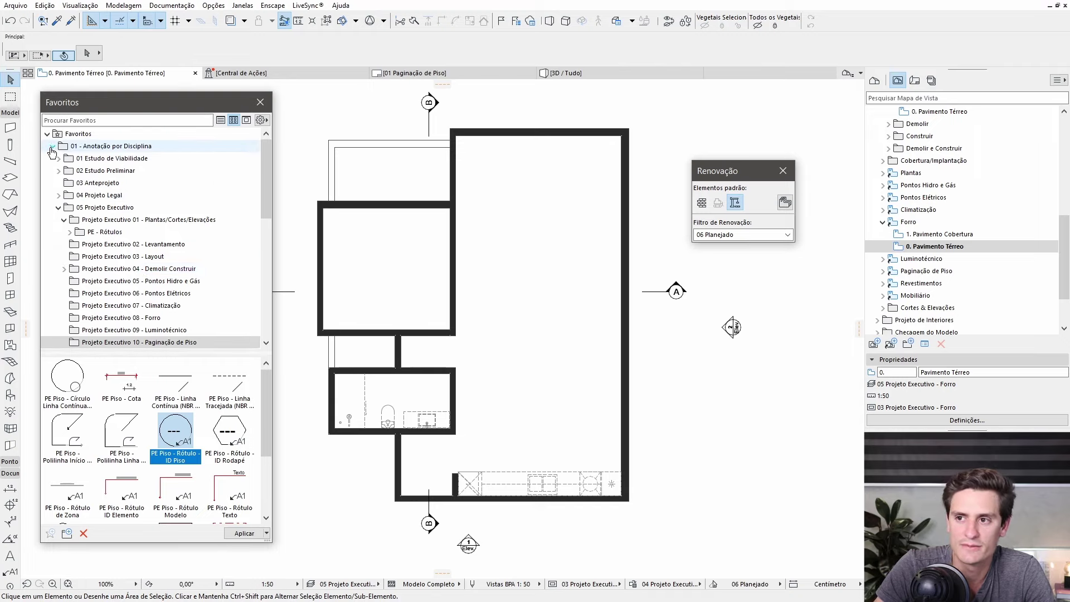
Step: Collapse the annotation favourites, show the 10 - Forro folder and activate the Slab tool
double_click(83, 148)
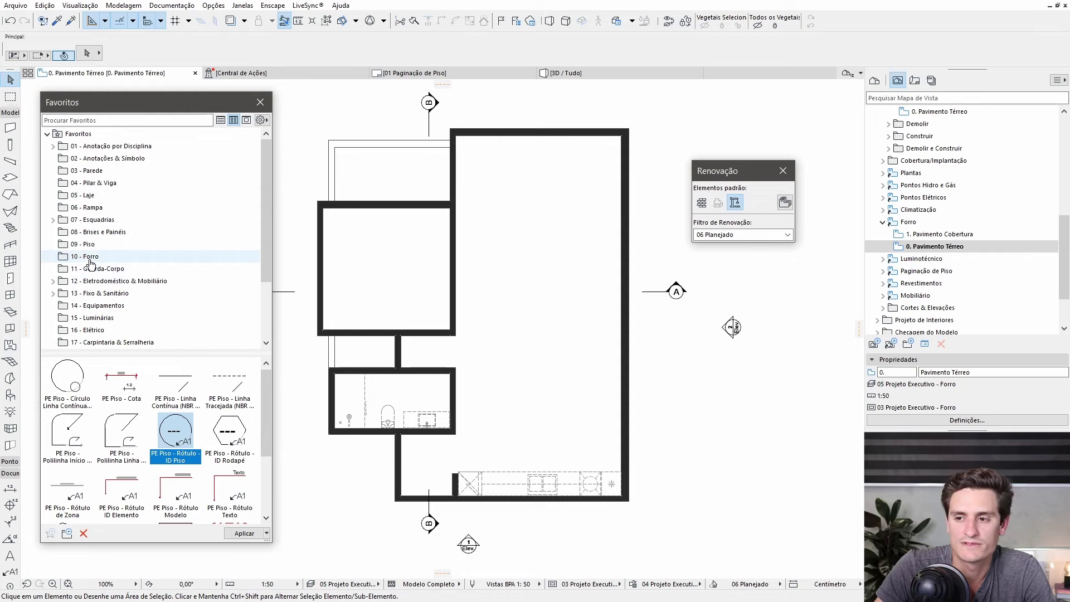
click(85, 258)
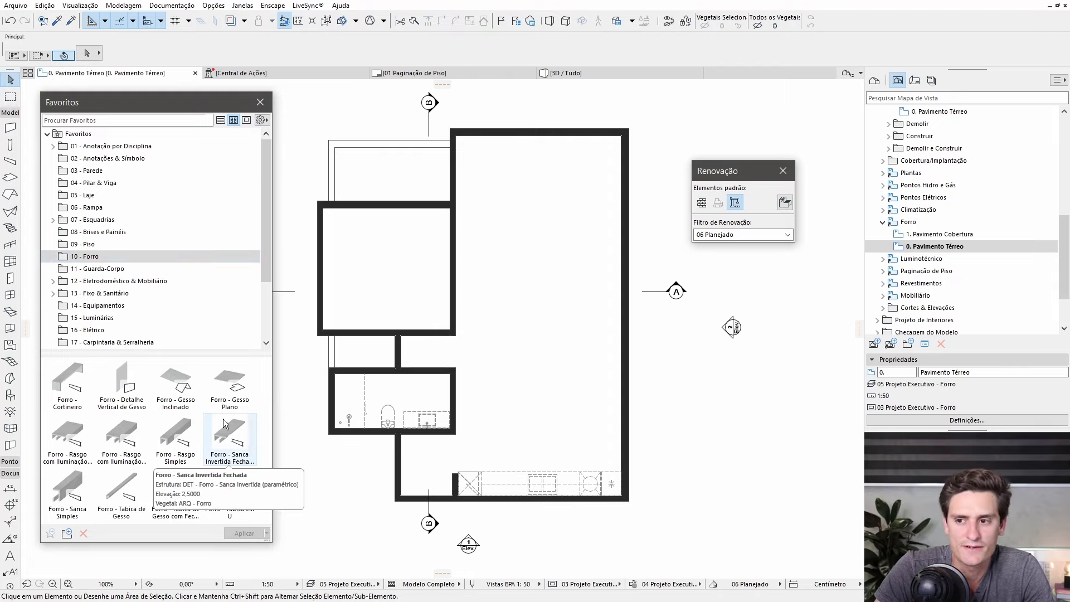
click(10, 194)
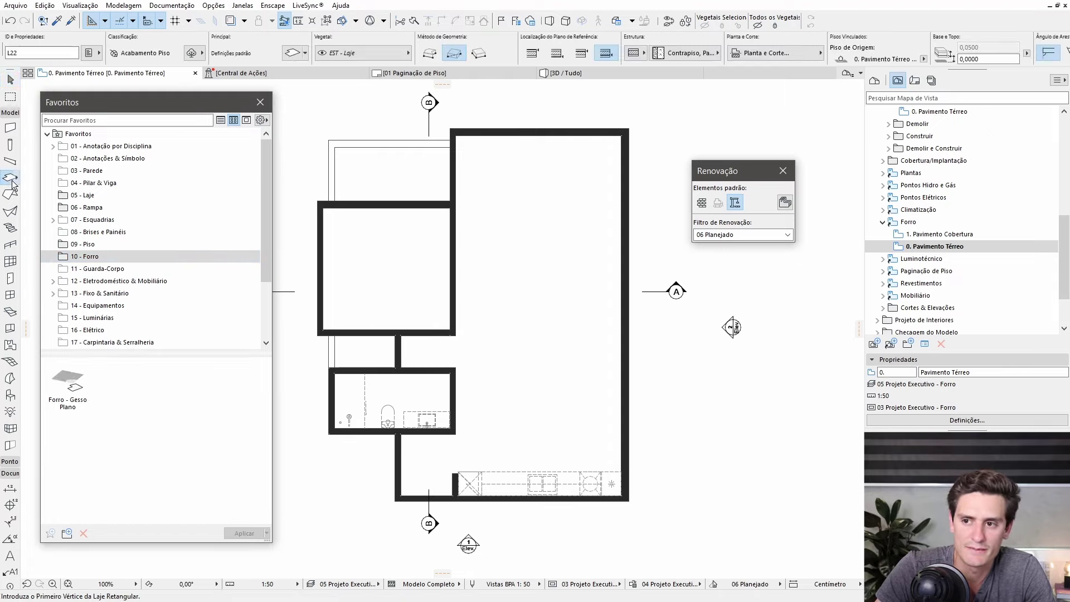
Step: Fill the large room, small lower room and upper-left room with Forro - Gesso Plano ceiling slabs
click(12, 162)
click(10, 79)
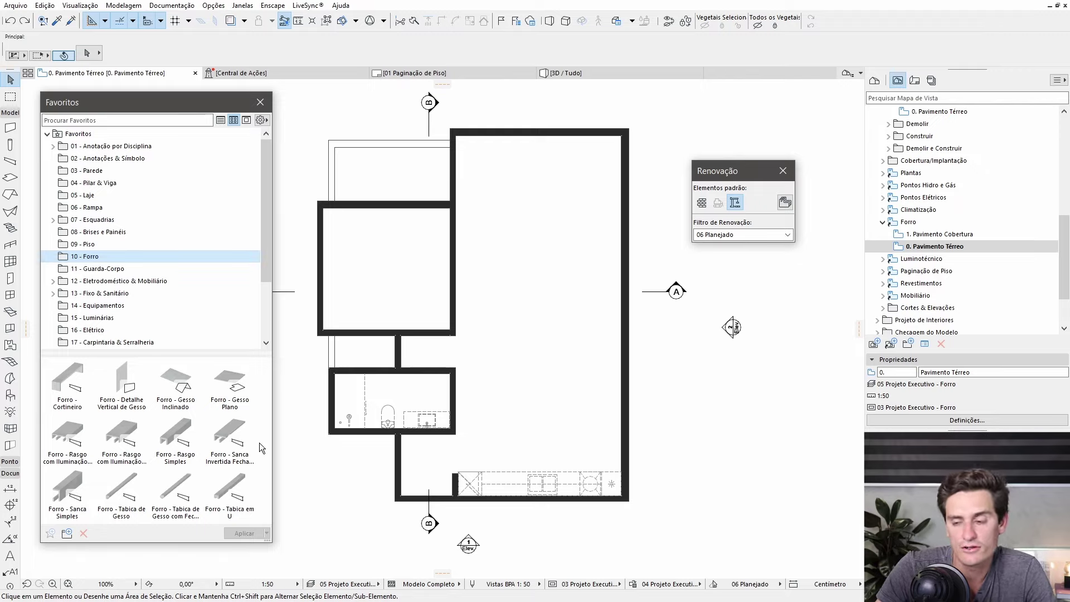
double_click(237, 385)
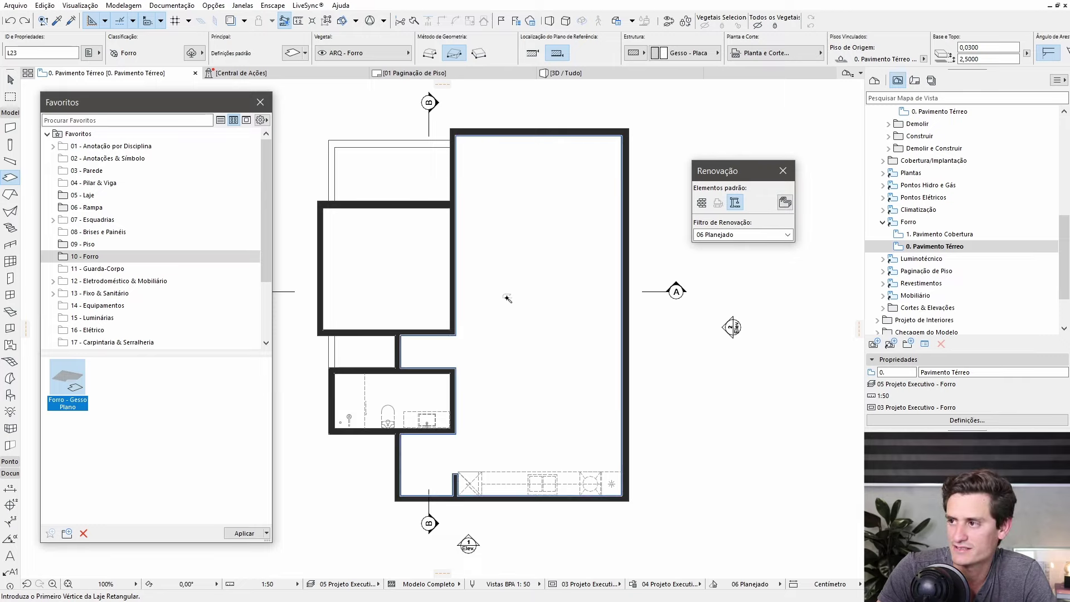
click(515, 280)
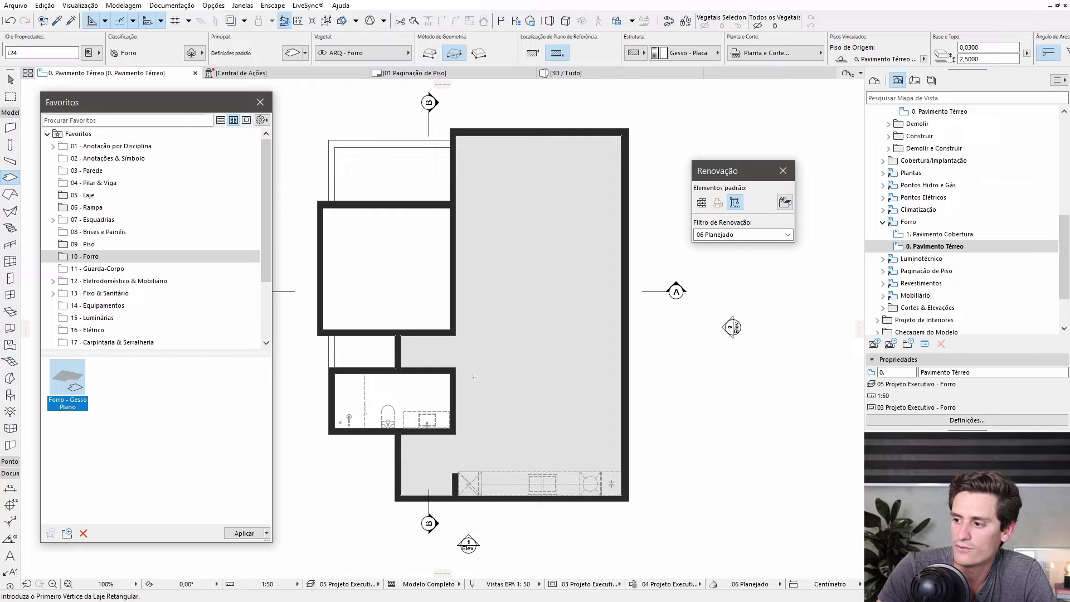
click(400, 395)
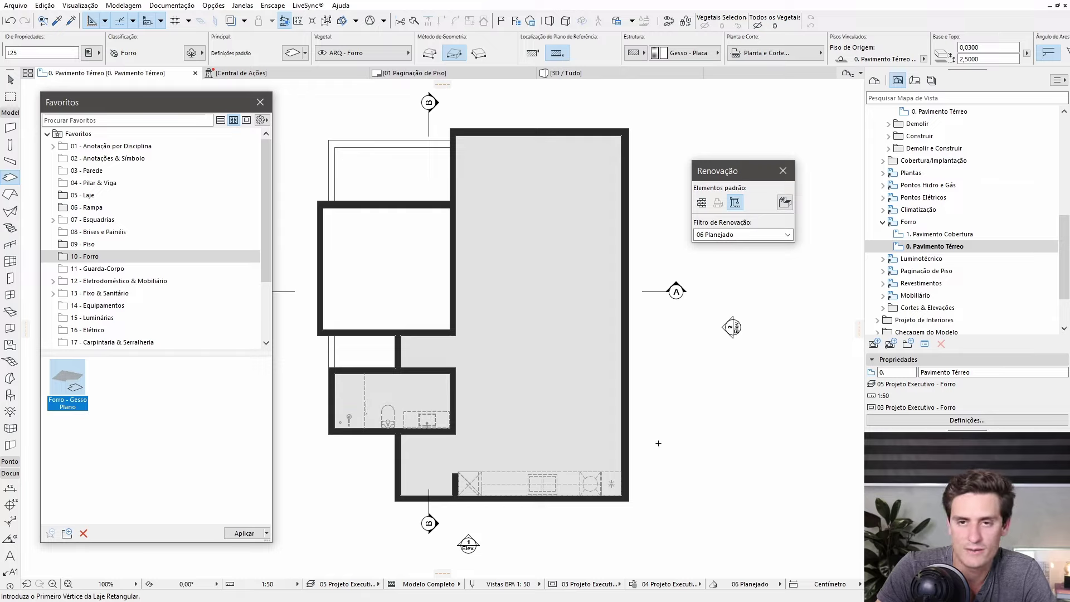
click(386, 235)
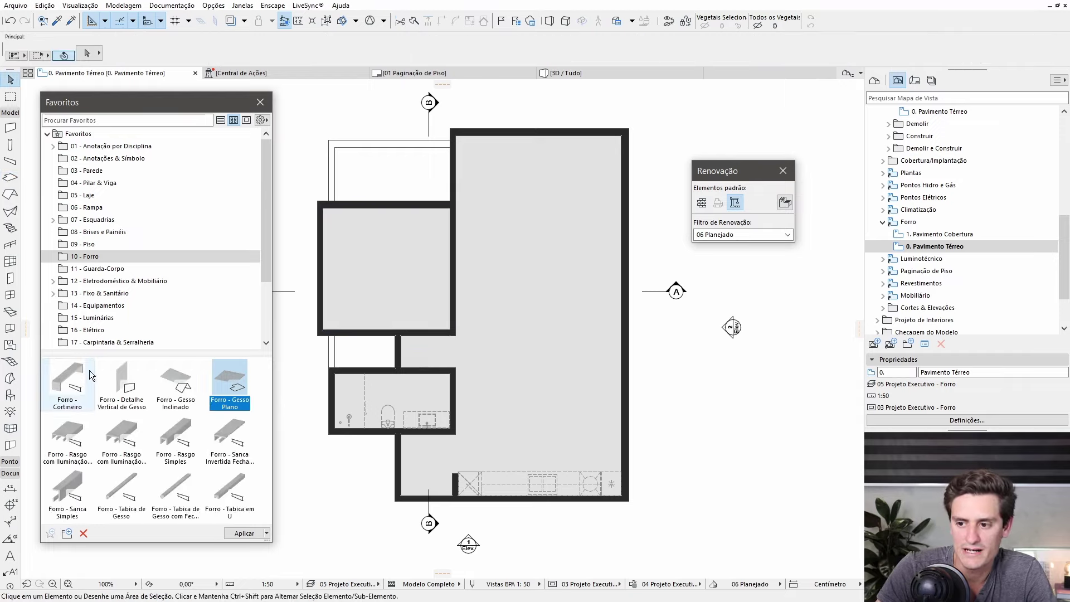
Step: Trace Forro - Tabica de Gesso strips around the large, small lower and upper-left rooms
click(121, 490)
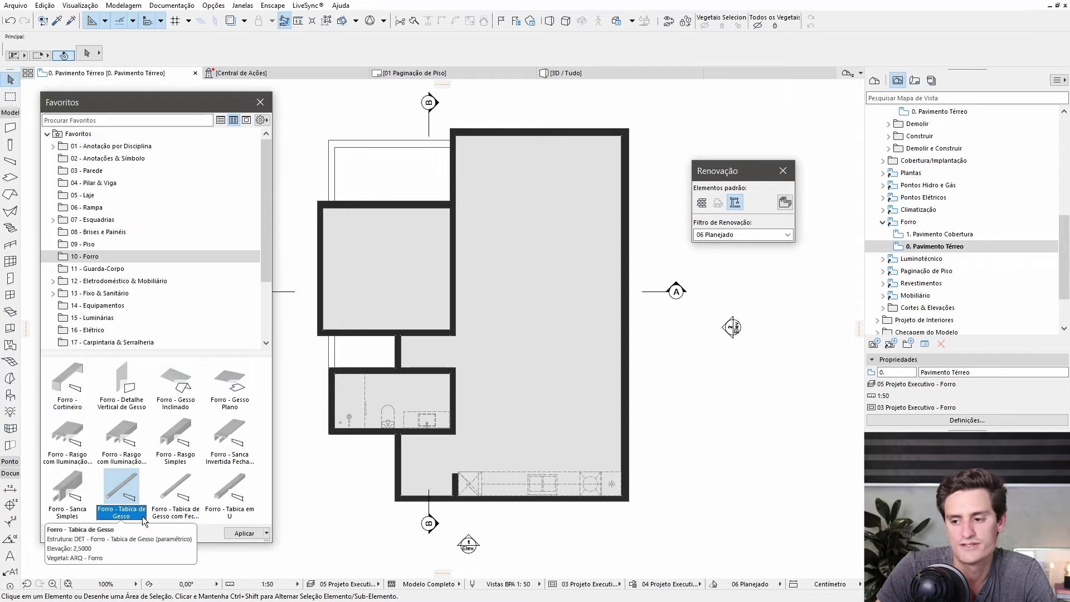
double_click(121, 483)
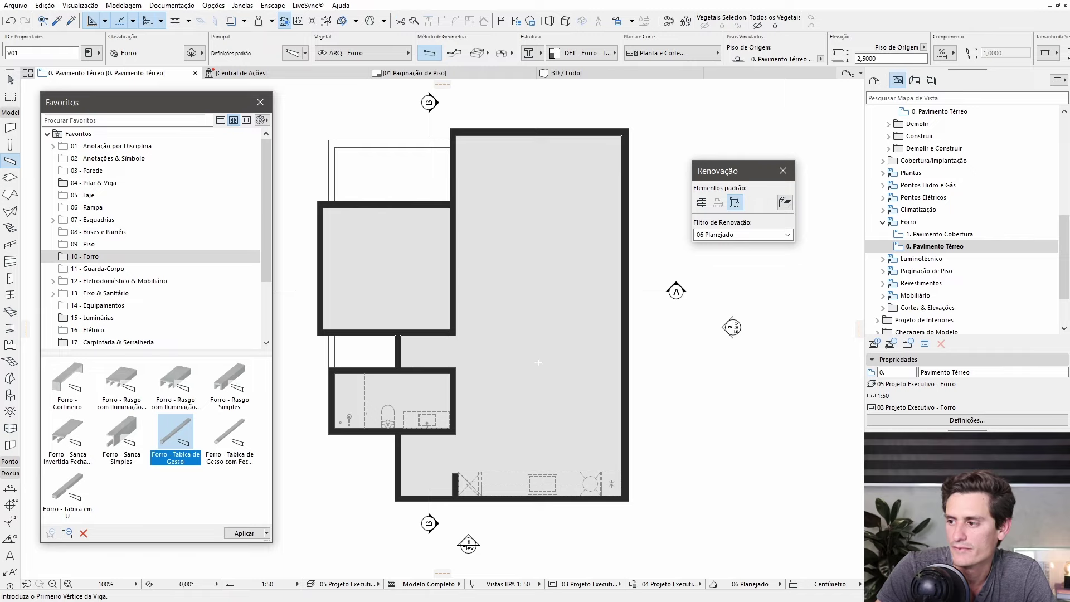
key(space)
click(541, 453)
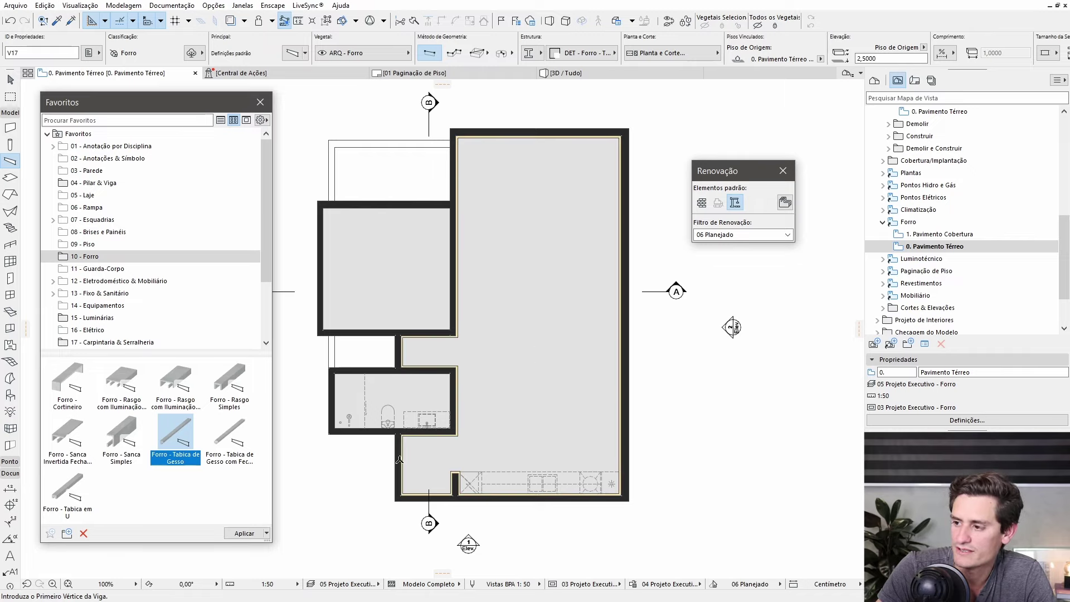
click(381, 380)
click(396, 235)
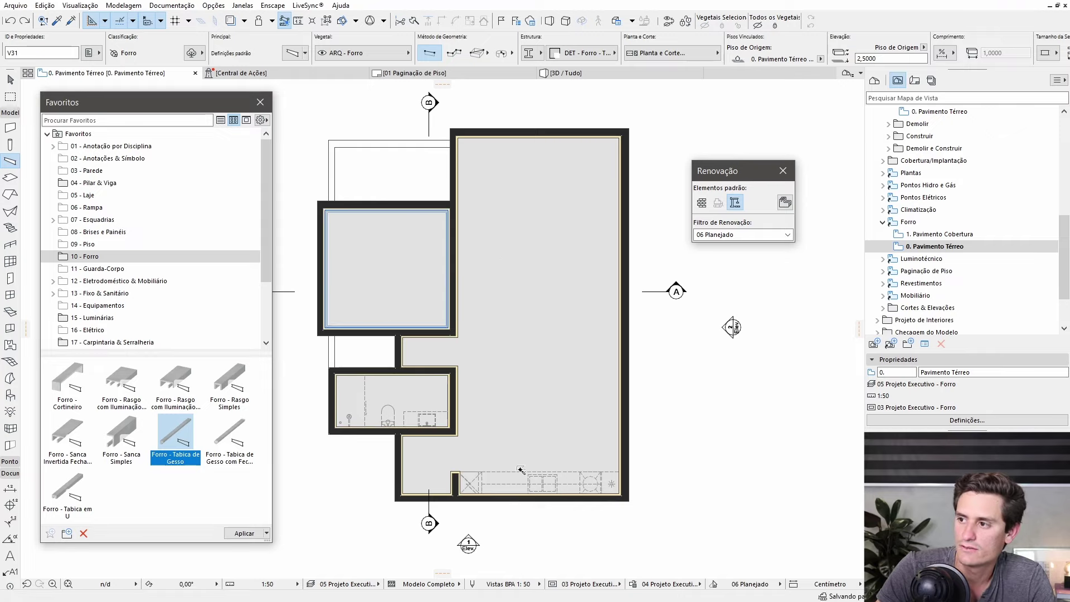
key(Escape)
Step: Zoom into the upper-left room and select its top tabica strip
scroll(390, 362, up, 1)
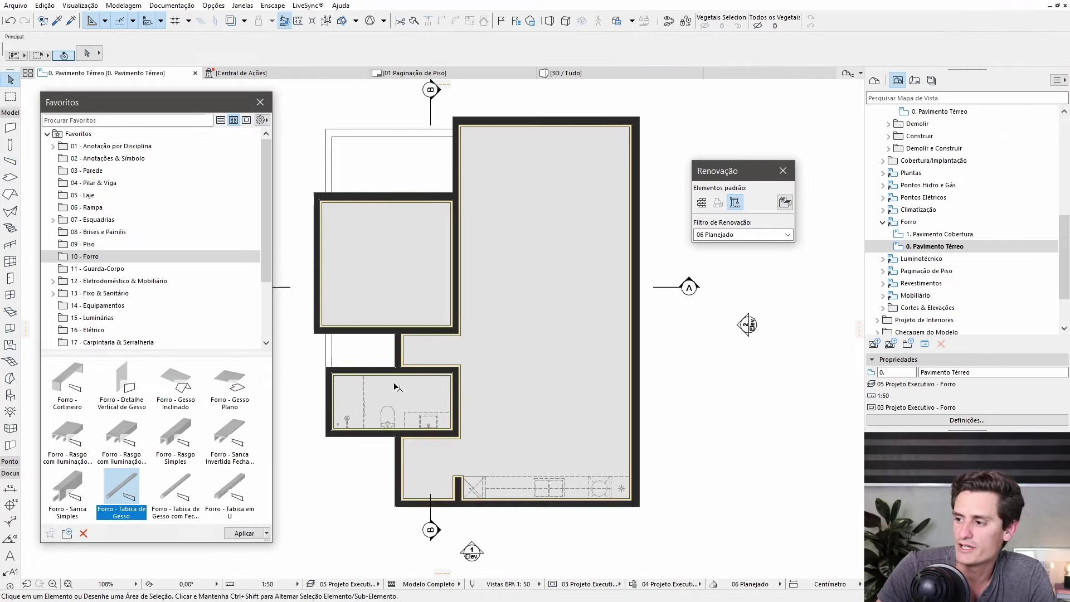
scroll(441, 401, up, 2)
scroll(451, 318, up, 1)
scroll(422, 355, up, 1)
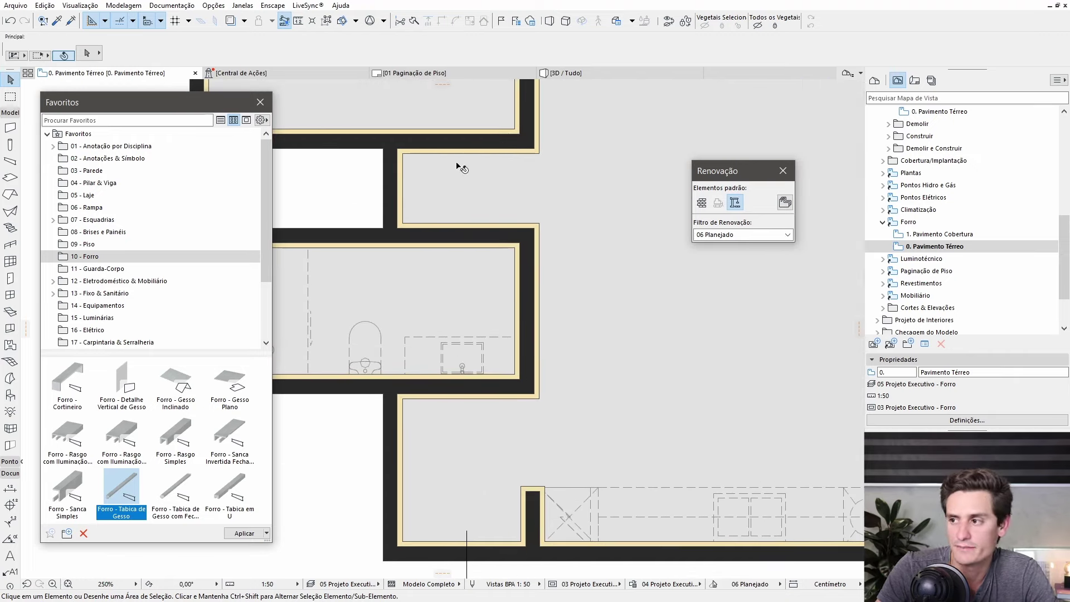
scroll(506, 393, down, 5)
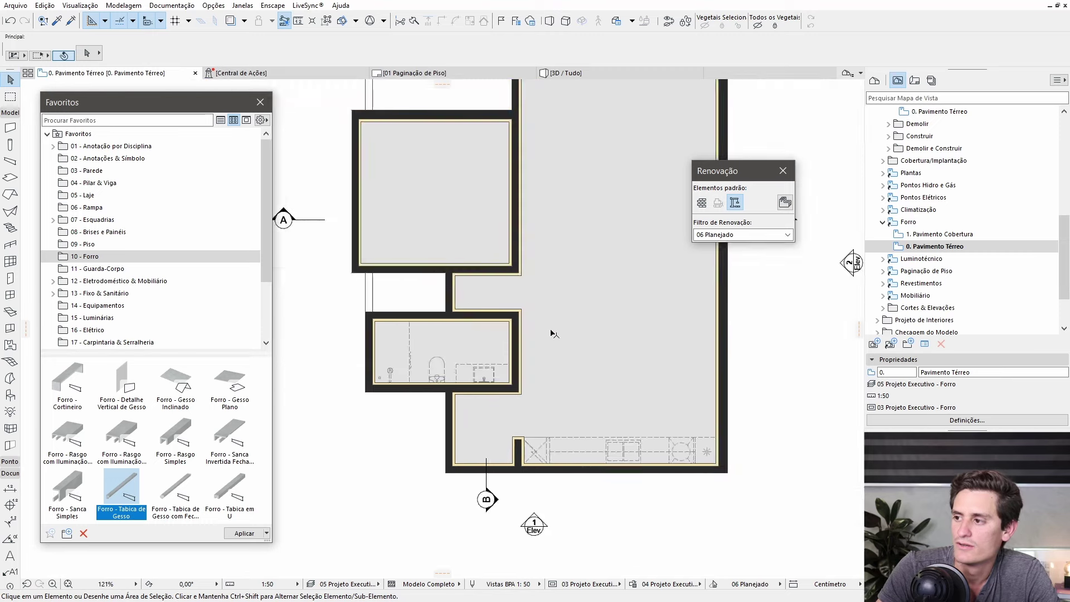
scroll(614, 175, up, 1)
middle_drag(470, 394, 488, 248)
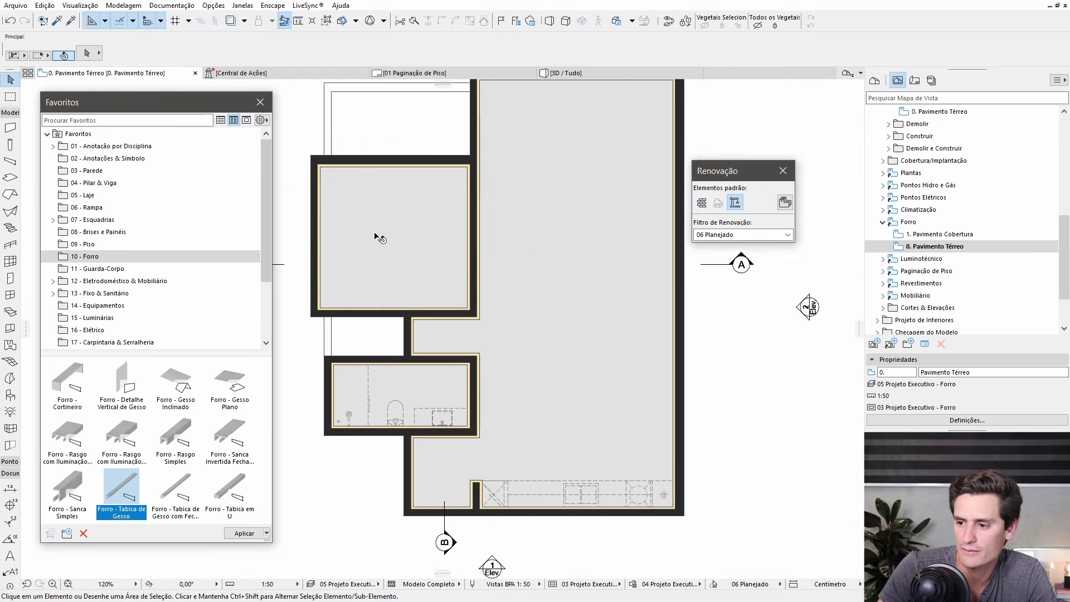
scroll(380, 238, up, 4)
click(442, 262)
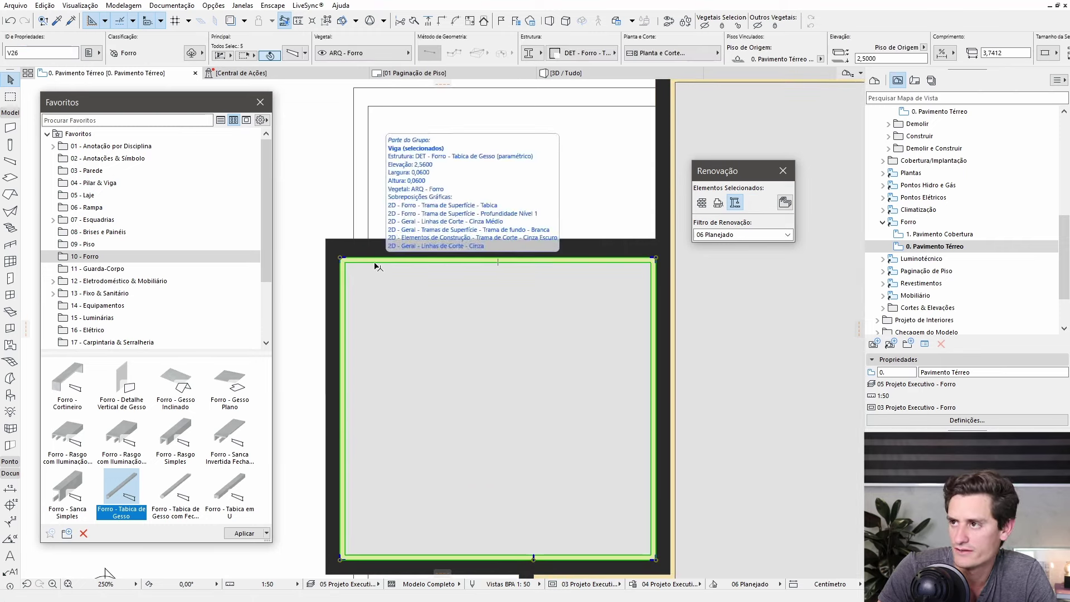
key(Escape)
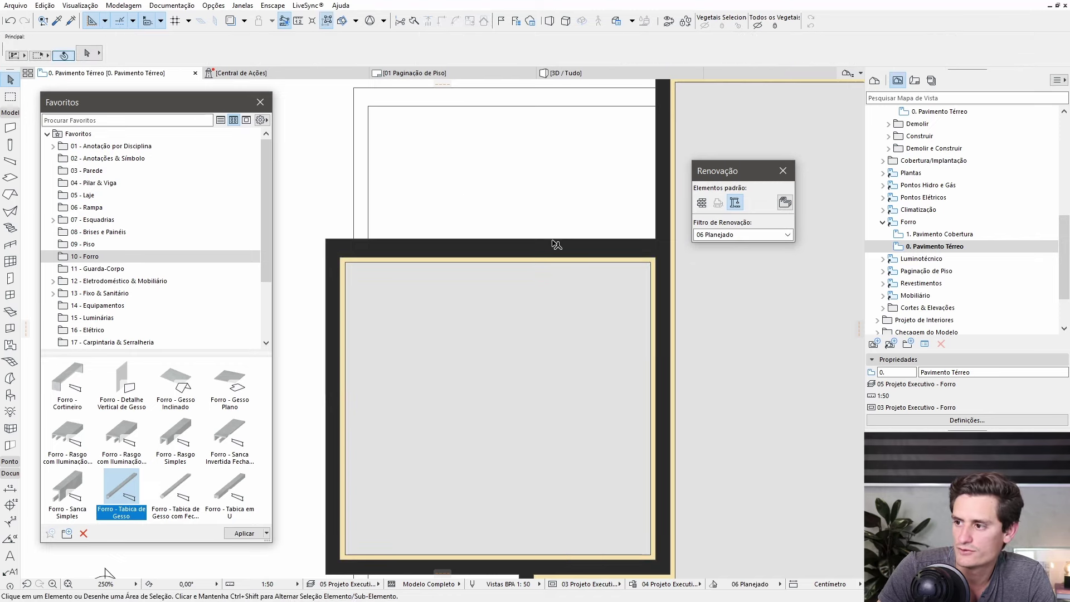
click(422, 262)
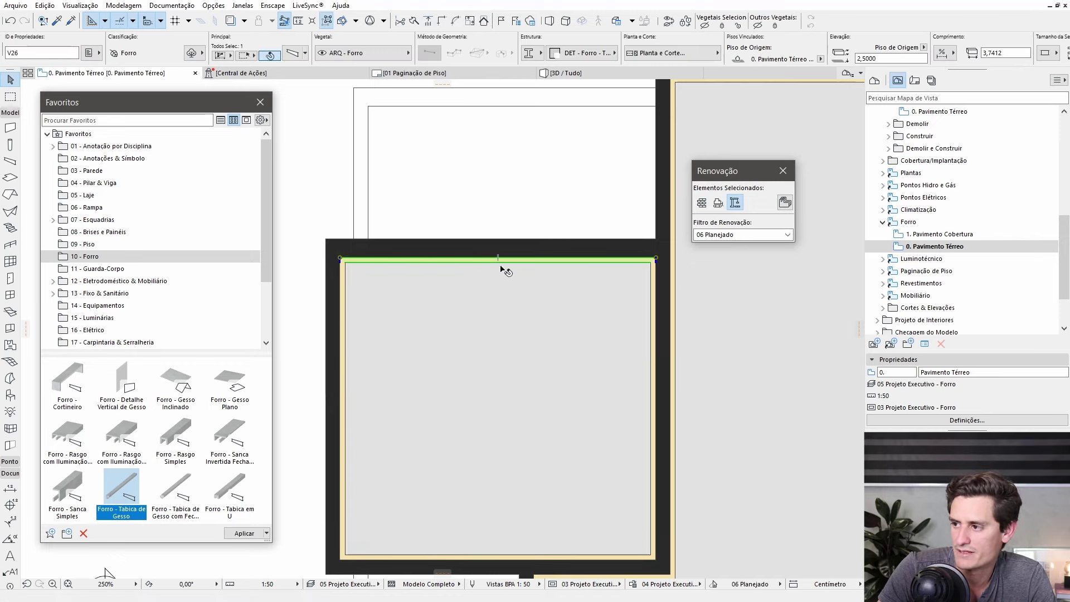
Step: Turn the top strip into a Forro - Cortineiro pocket spanning the room, trimming the side tabicas to it
double_click(72, 385)
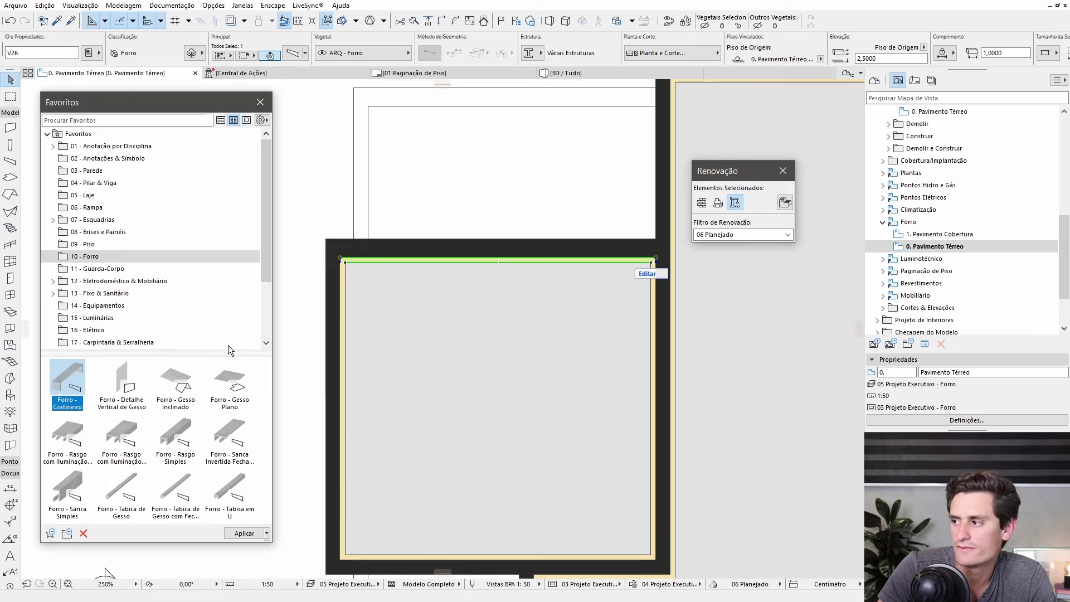
click(573, 260)
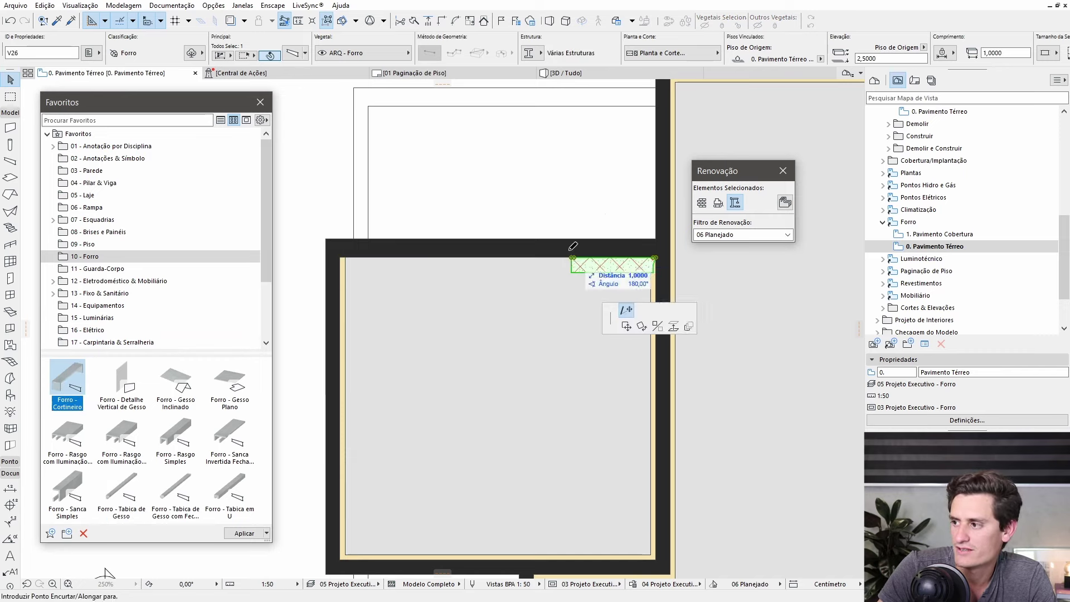
click(345, 256)
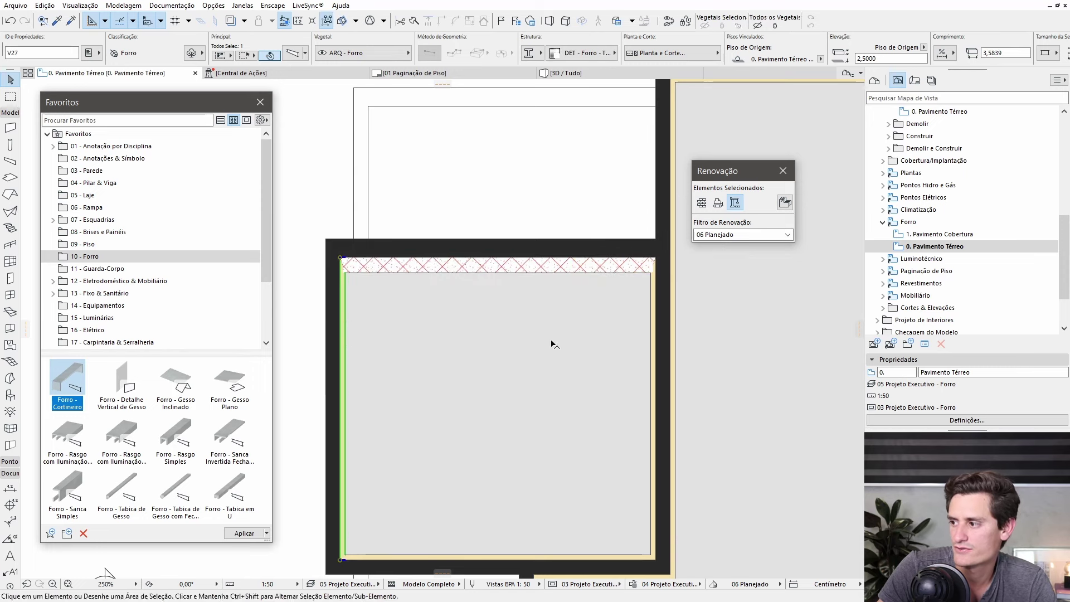
shift+click(652, 312)
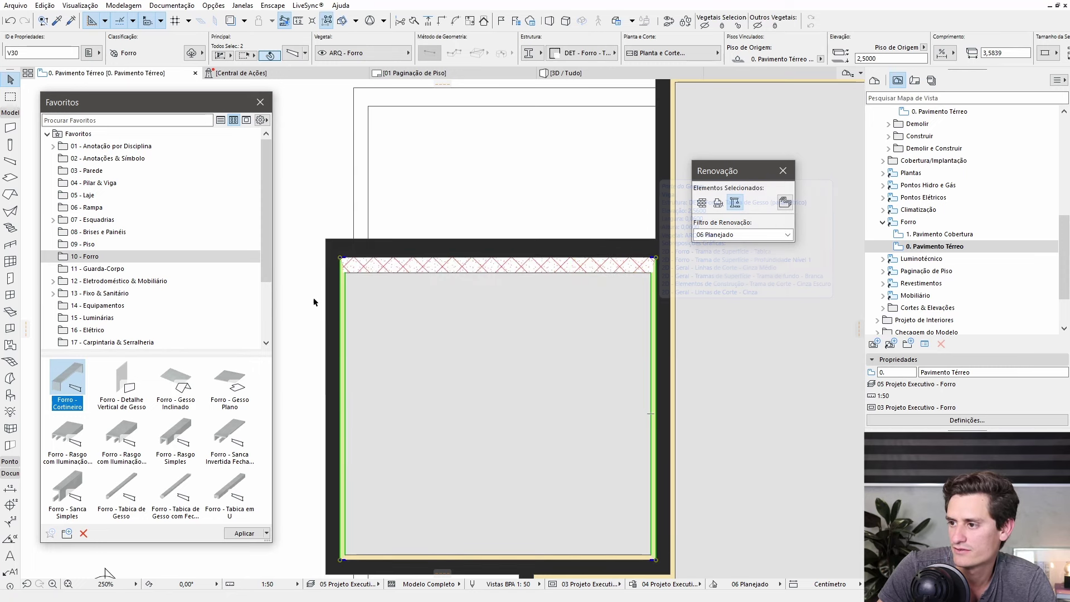
click(430, 24)
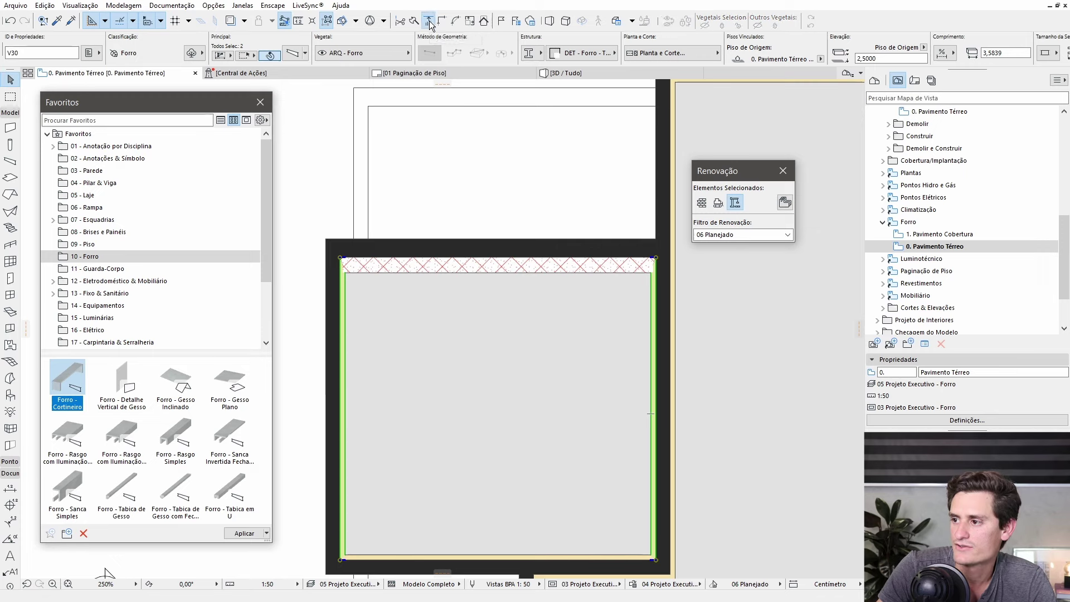
click(454, 273)
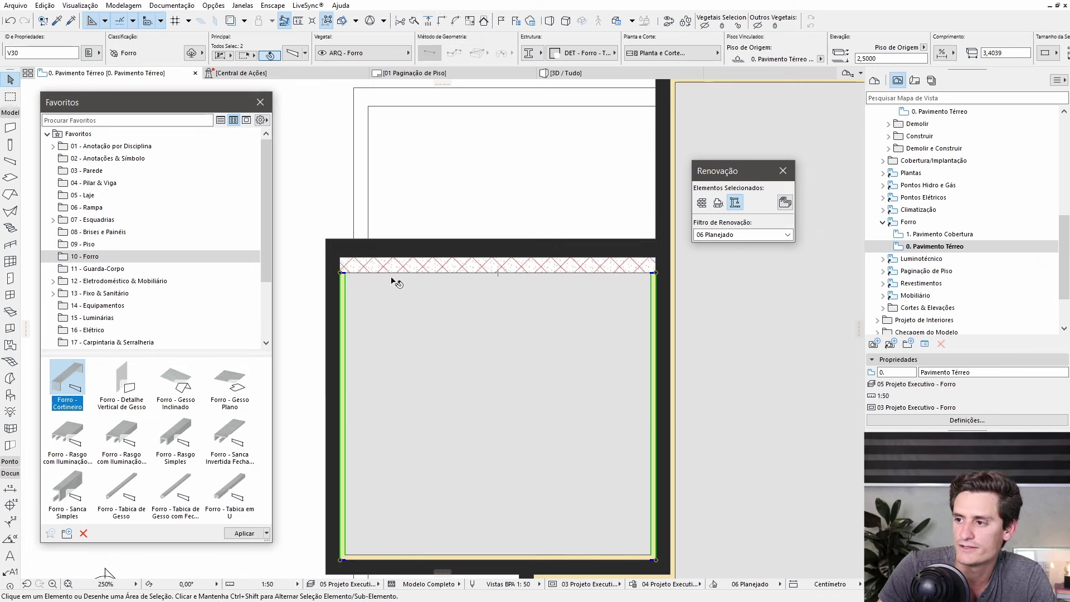
Step: In the curtain pocket's Segment settings, remove both Fechamento closing segments and apply
click(412, 267)
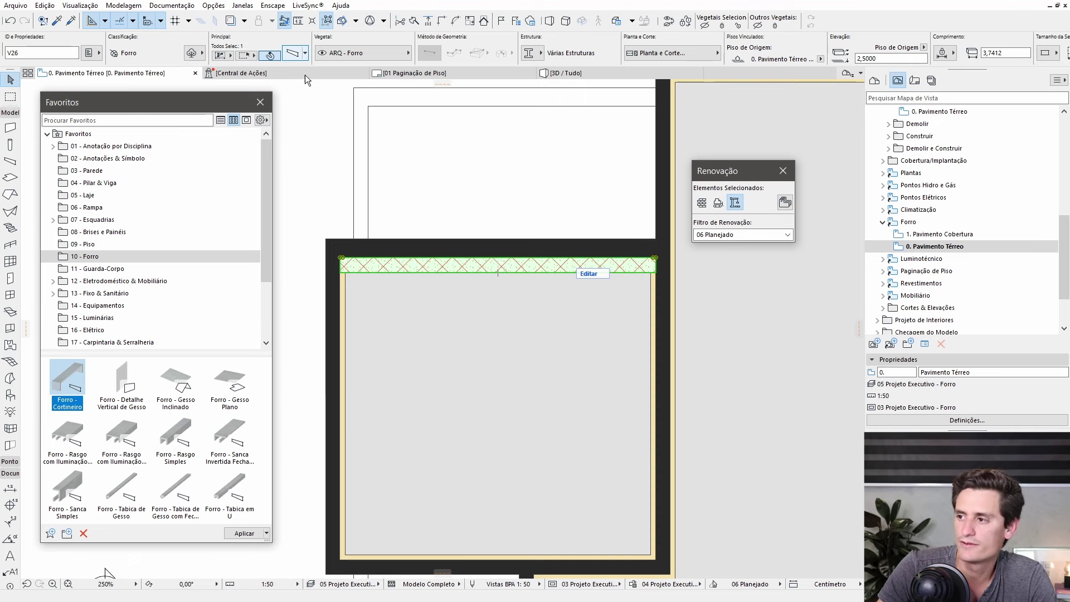
key(ctrl+t)
drag(646, 138, 726, 125)
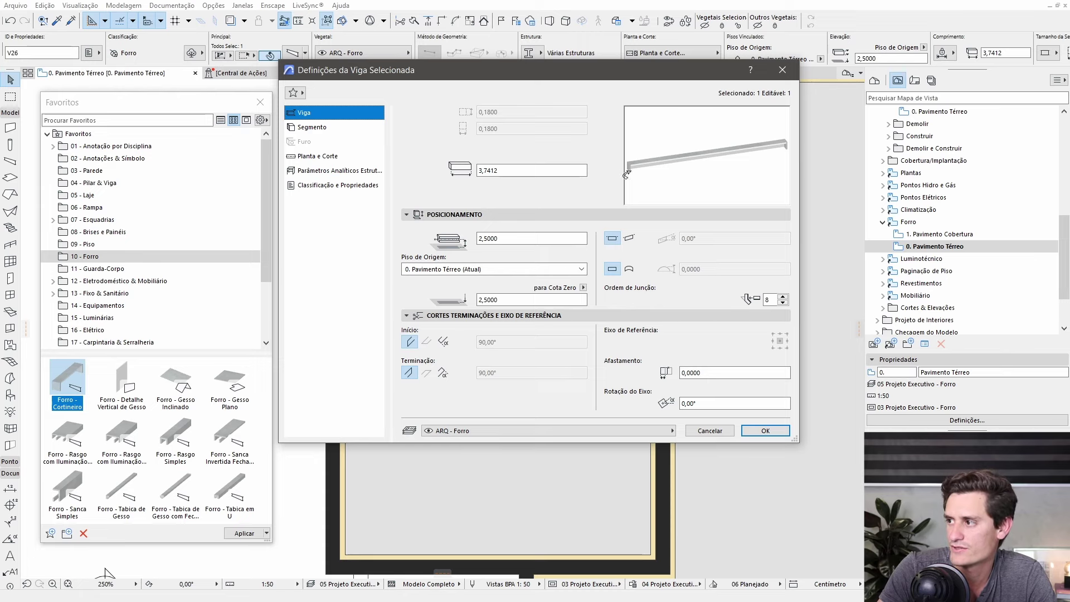
drag(559, 65, 557, 351)
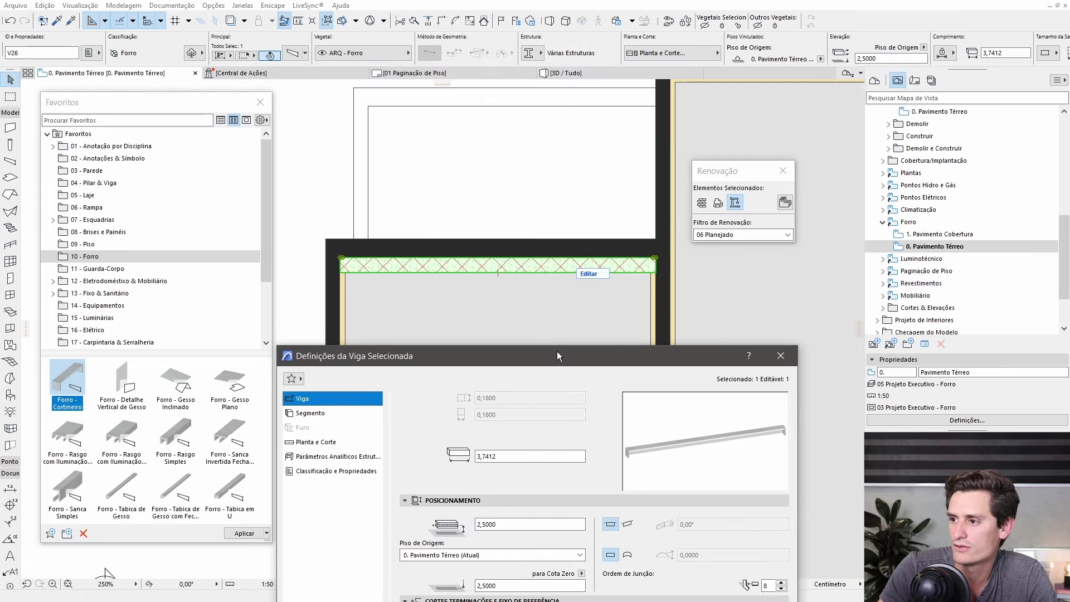
drag(590, 357, 616, 113)
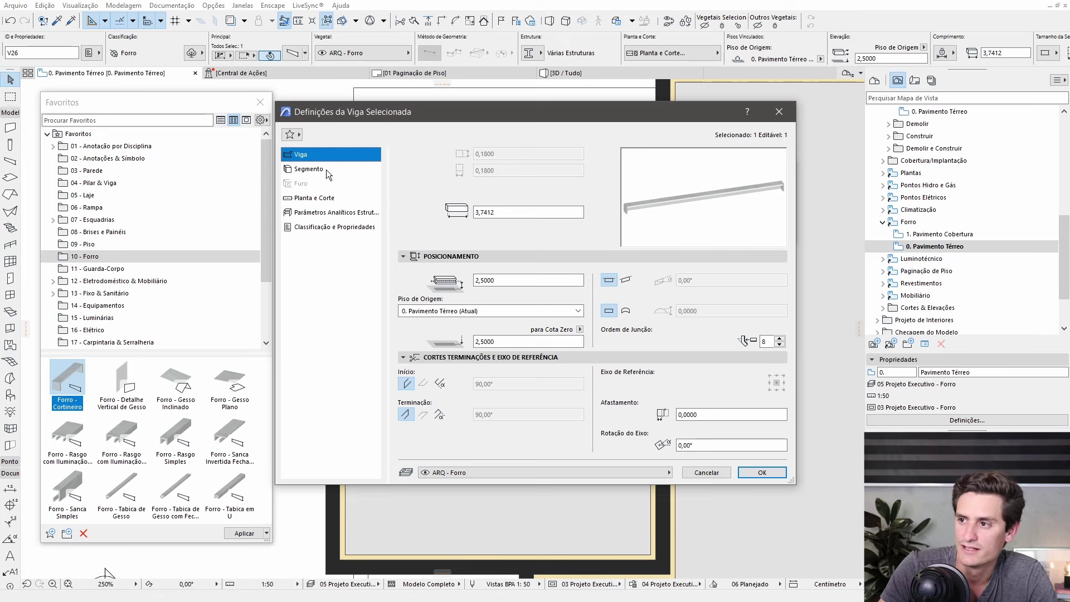
click(326, 170)
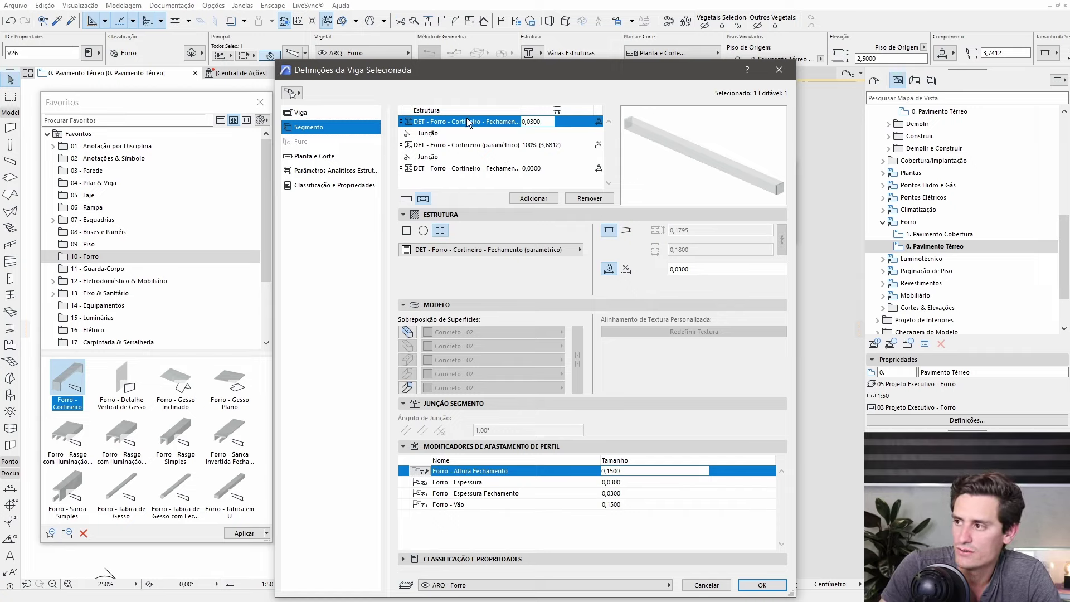
click(590, 198)
click(488, 144)
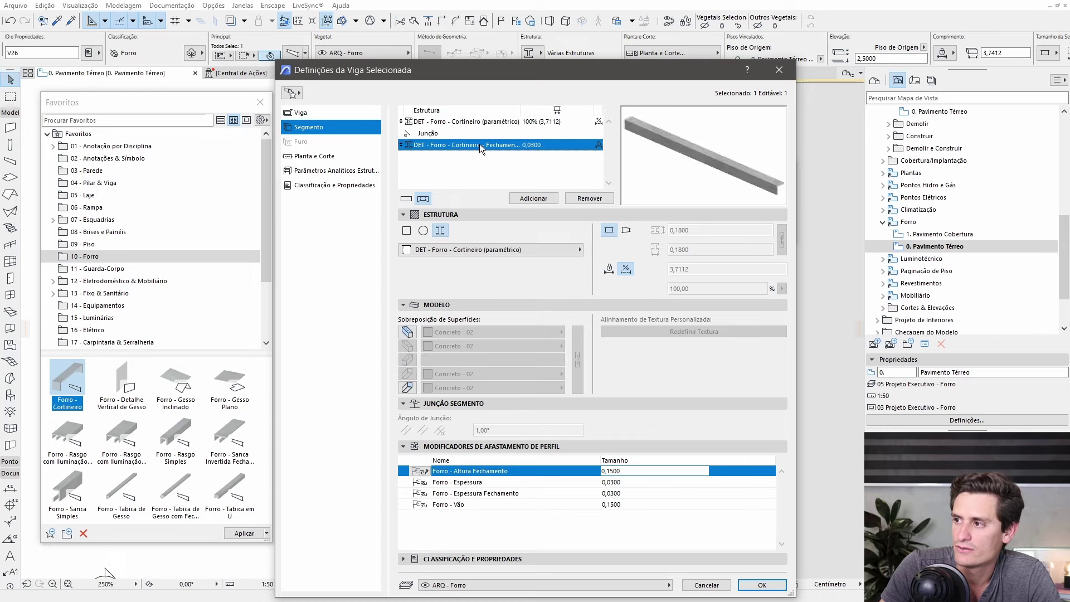
click(601, 199)
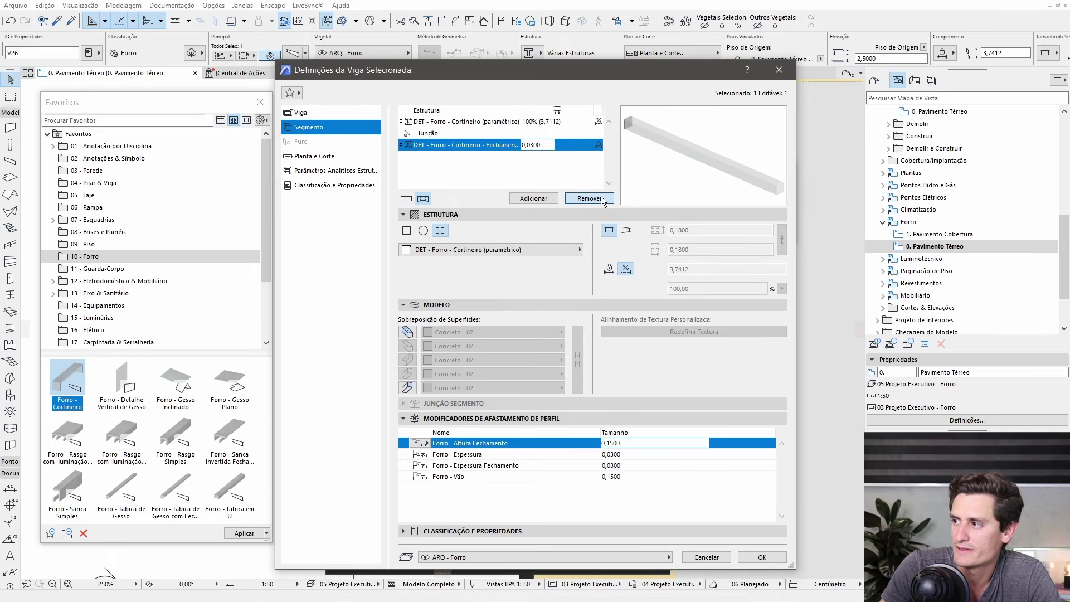
key(Return)
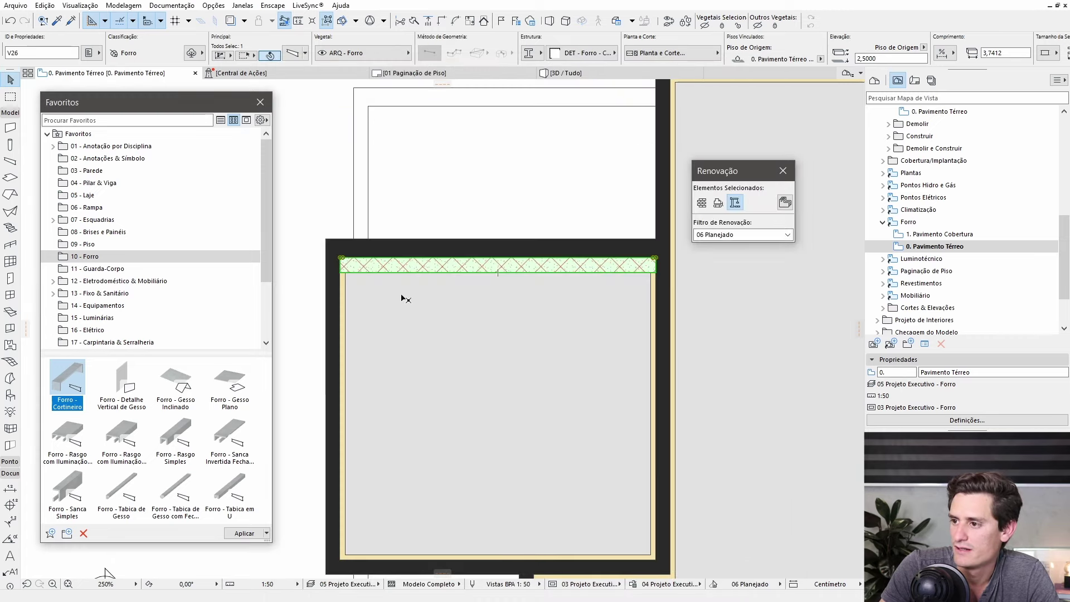
Step: Draw a rotated-rectangle Forro - Rasgo com Iluminação recess between two corners of the large room
key(Escape)
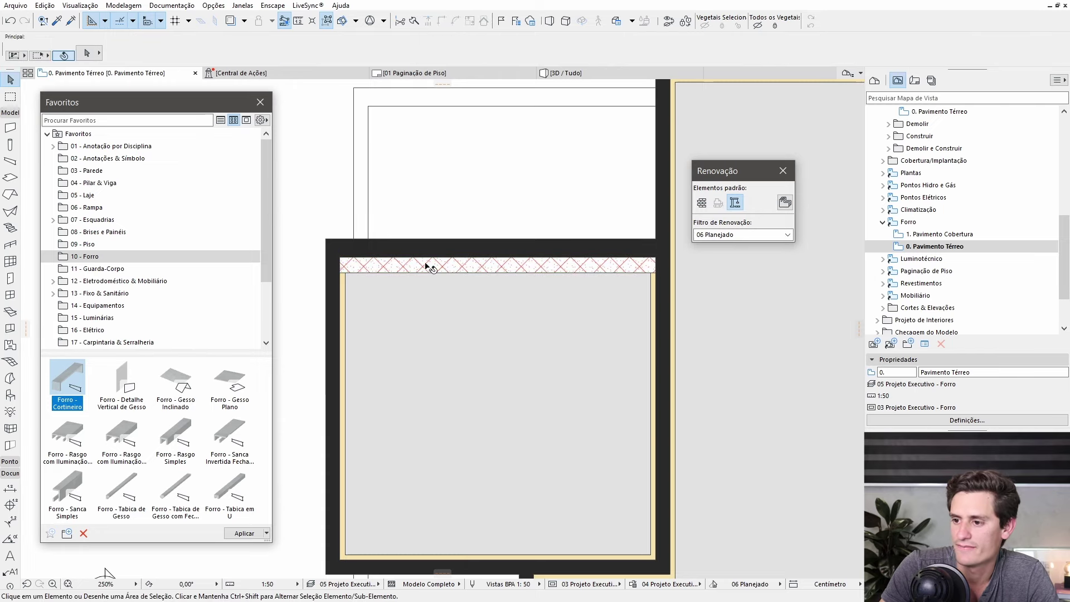
scroll(429, 263, down, 4)
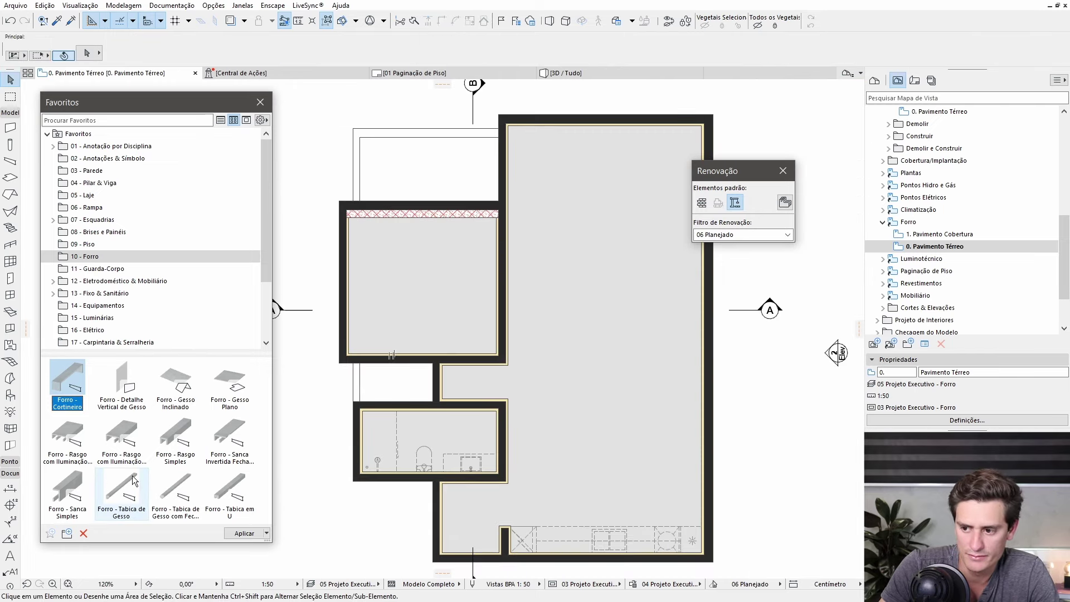
double_click(123, 437)
middle_drag(581, 329, 530, 312)
click(477, 52)
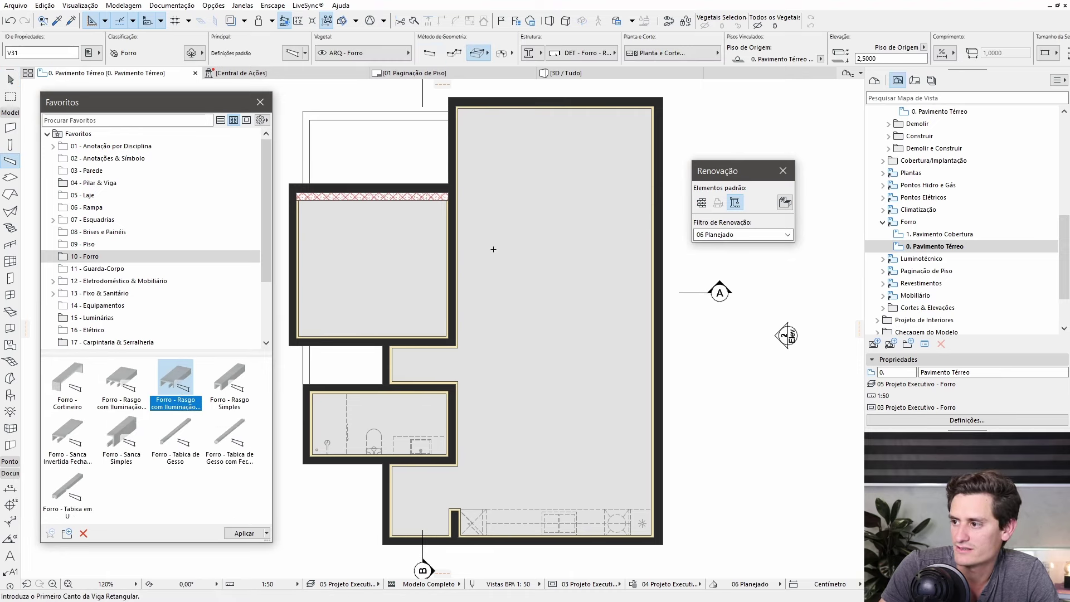
click(484, 198)
click(628, 385)
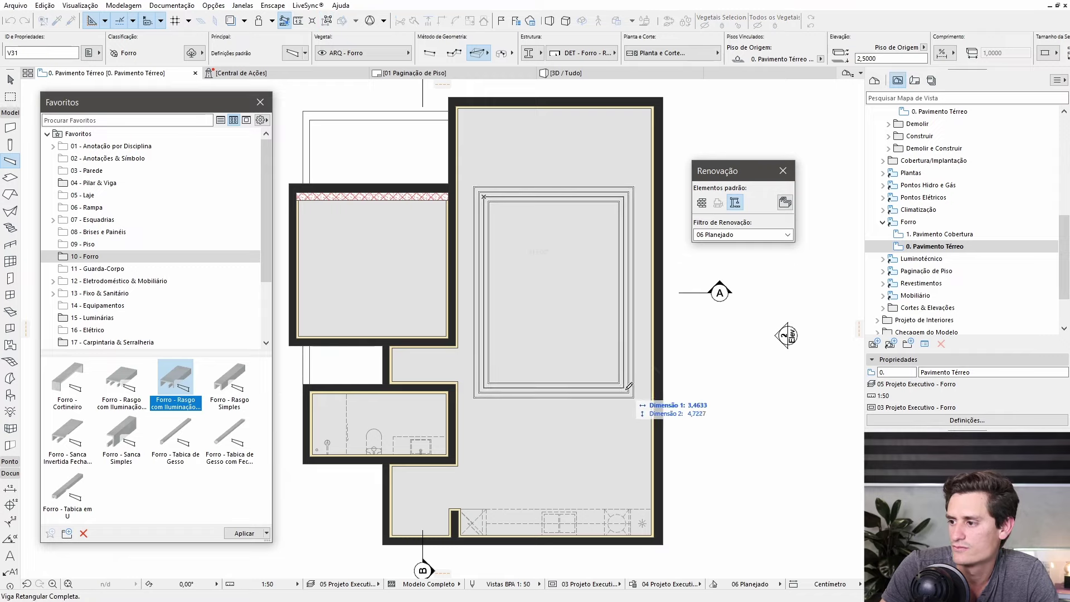
click(629, 385)
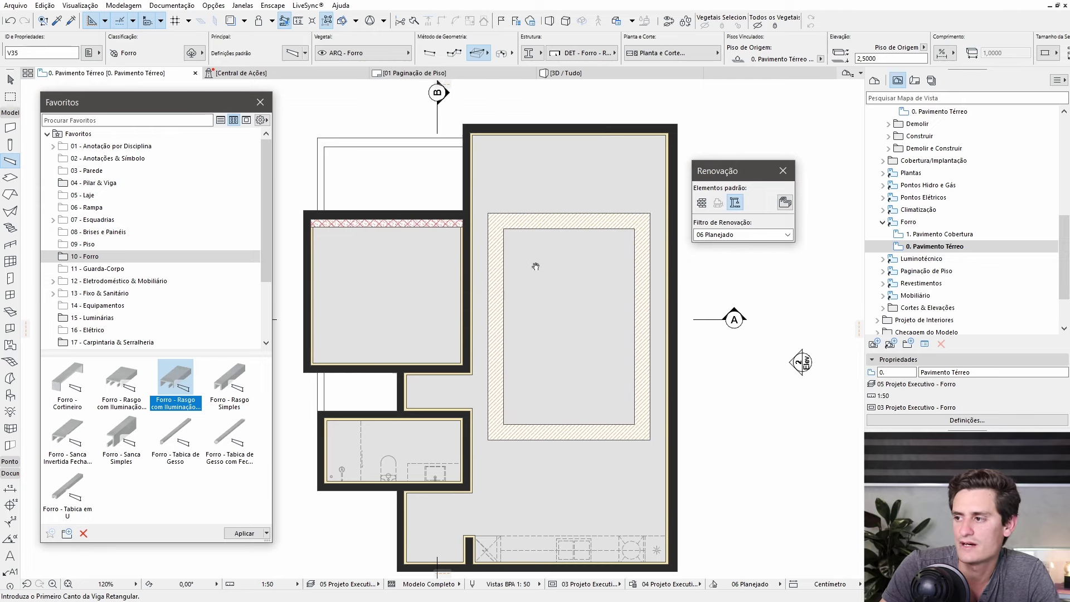
middle_drag(497, 178, 514, 212)
scroll(517, 349, down, 2)
key(Escape)
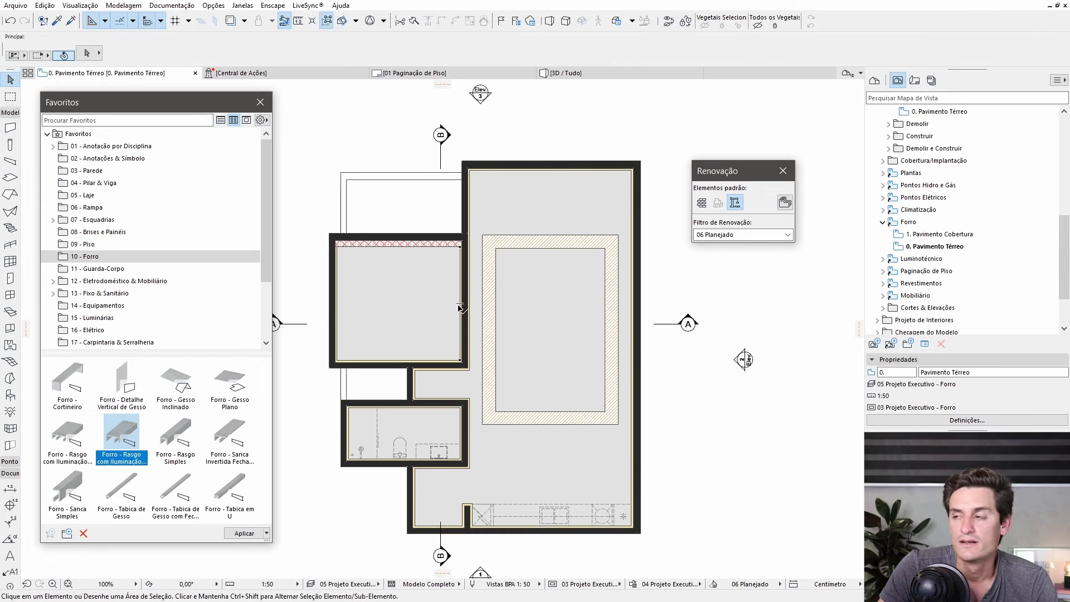
click(585, 75)
Step: Slice the 3D model with two cutting planes to expose the ceiling recess
mouse_move(480, 368)
shift+middle_down()
mouse_move(533, 376)
mouse_move(372, 382)
mouse_move(554, 377)
mouse_move(509, 375)
mouse_move(838, 334)
shift+middle_up()
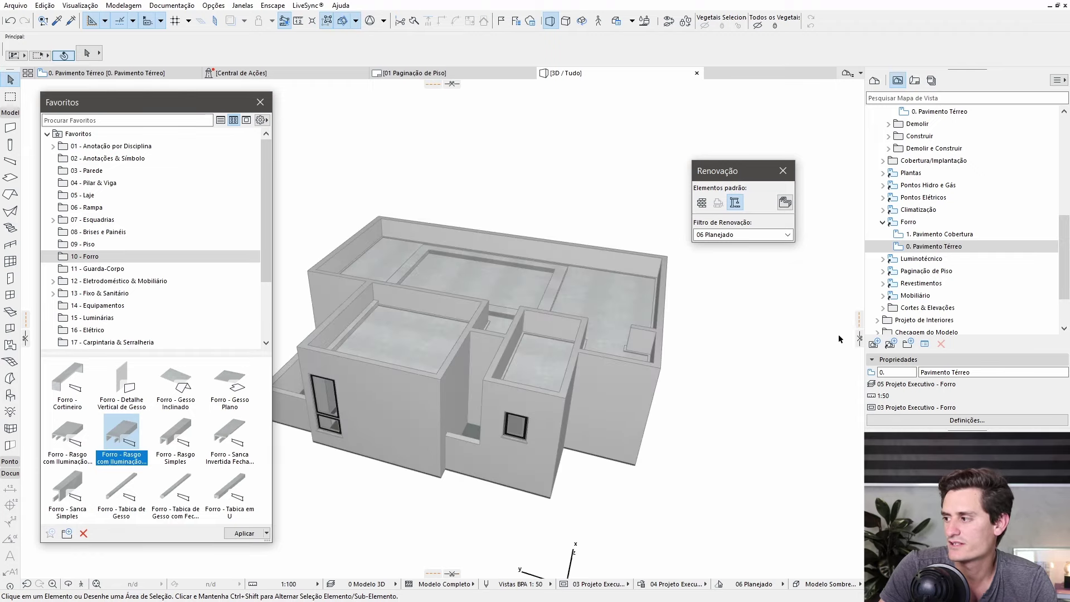
drag(860, 338, 513, 425)
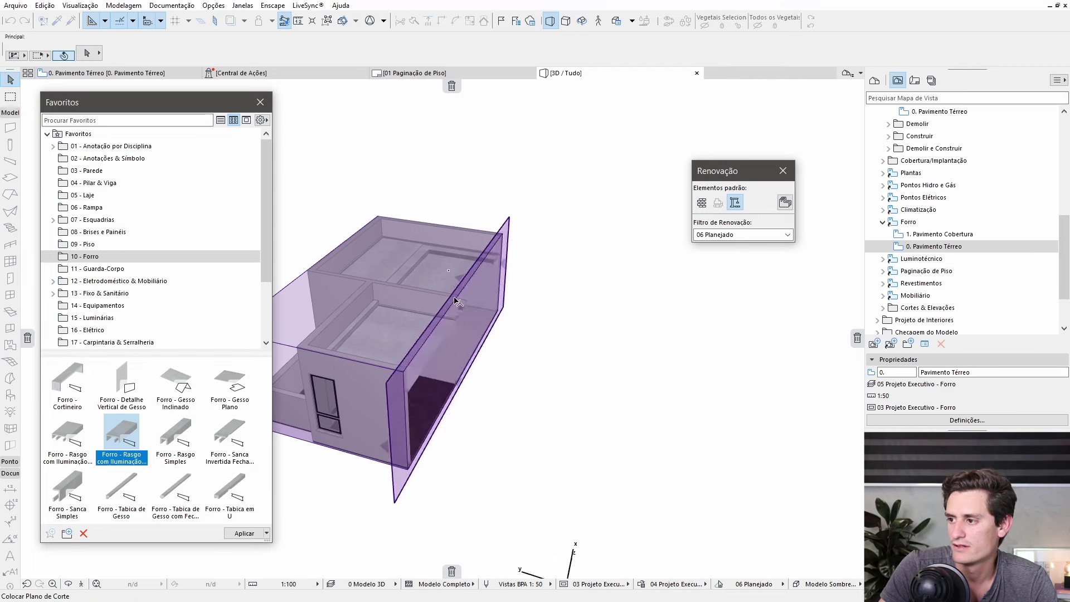
click(587, 400)
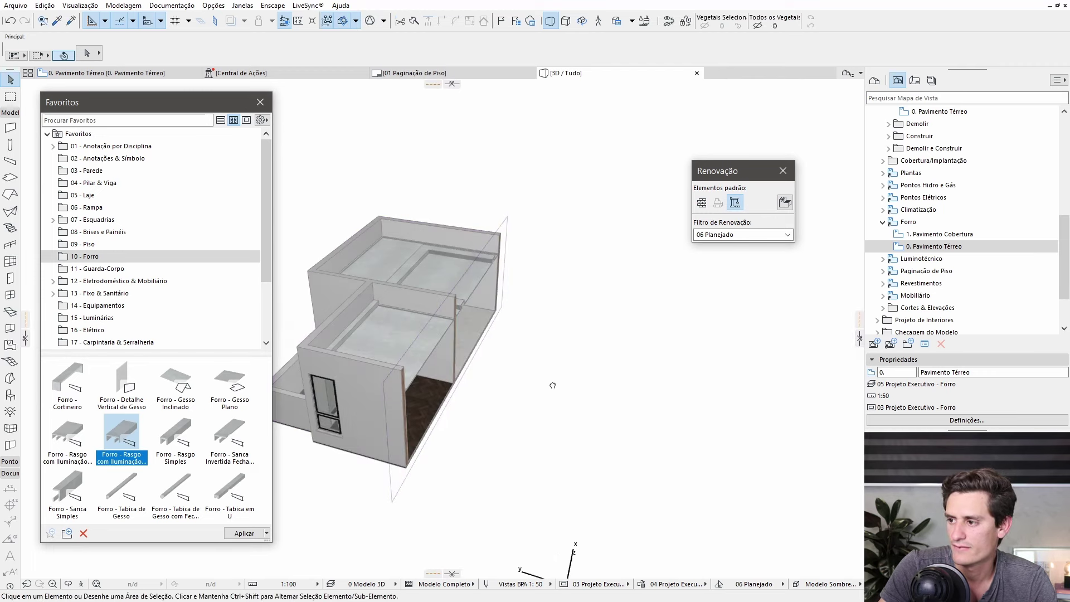
drag(25, 341, 449, 386)
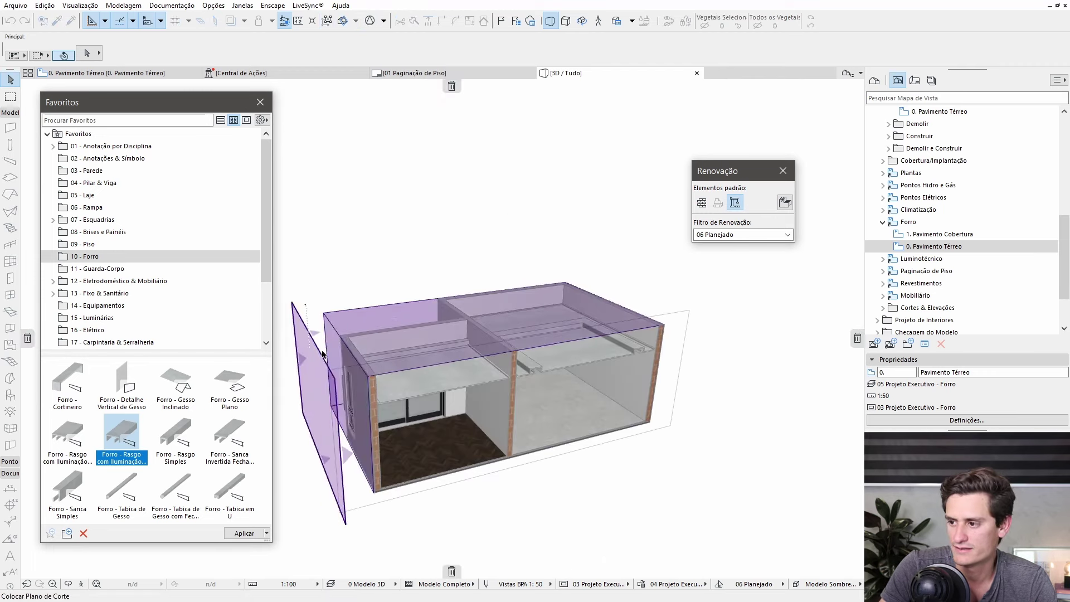
click(413, 389)
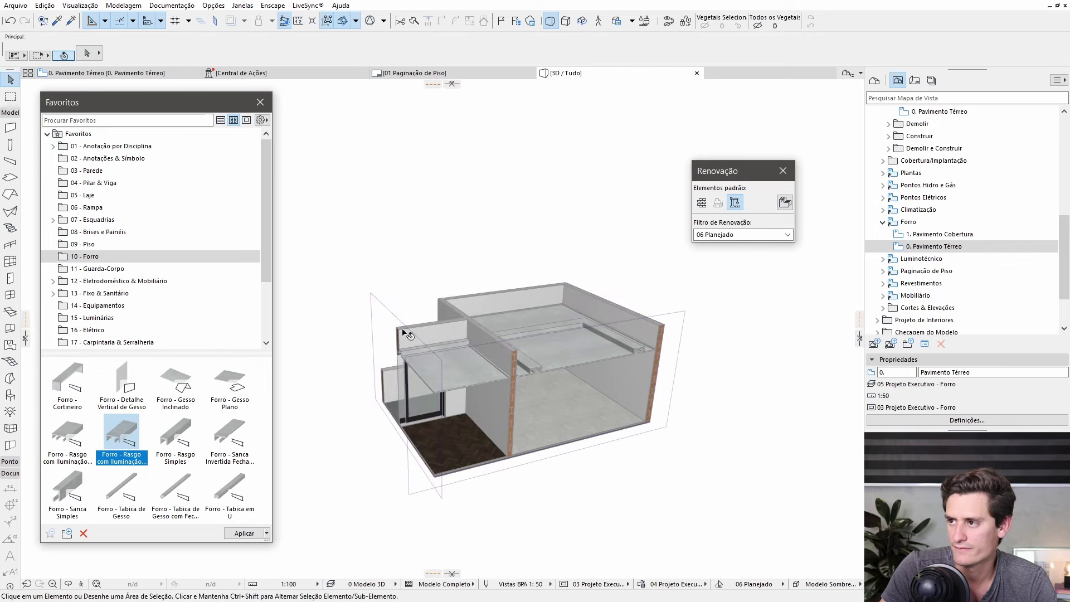
Step: Orbit around the door and window walls, then open section PE01 A from the View Map
scroll(412, 393, up, 5)
mouse_move(446, 424)
shift+middle_down()
mouse_move(571, 418)
mouse_move(340, 392)
mouse_move(310, 454)
shift+middle_up()
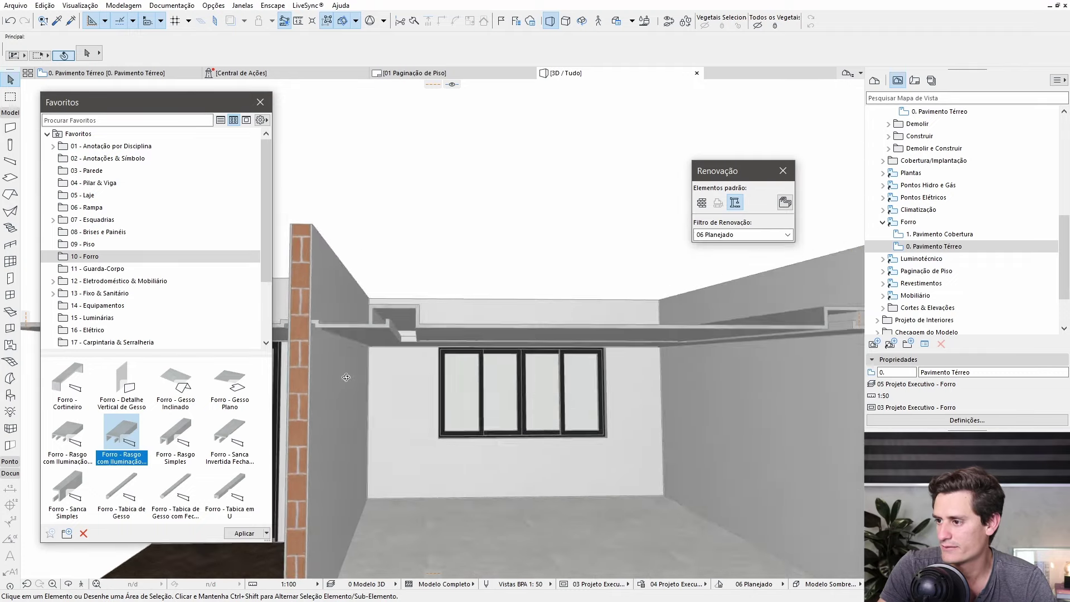
shift+middle_drag(311, 454, 367, 378)
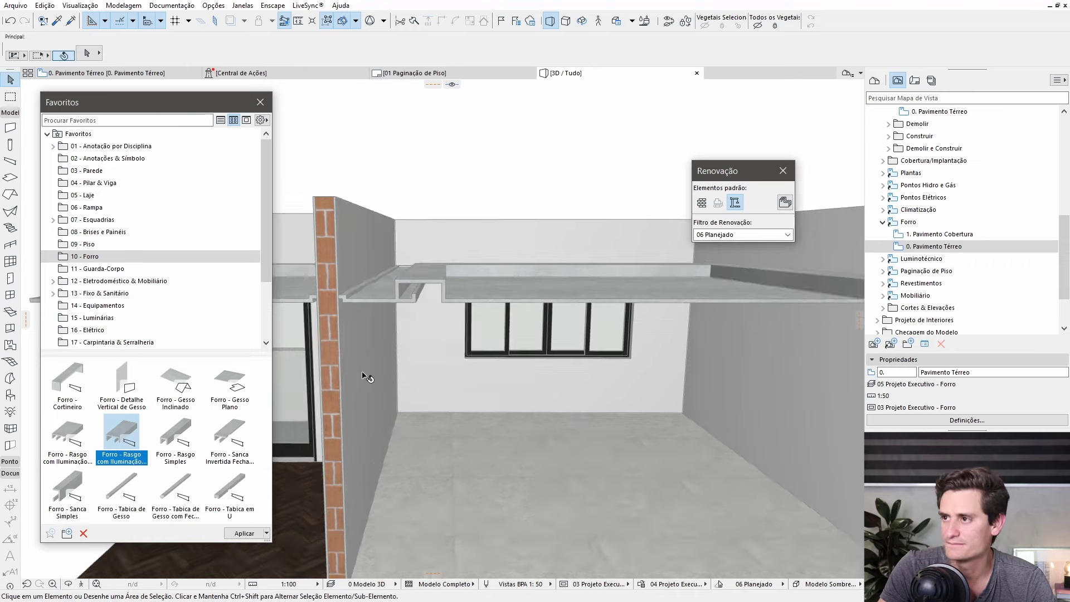
click(883, 307)
double_click(921, 308)
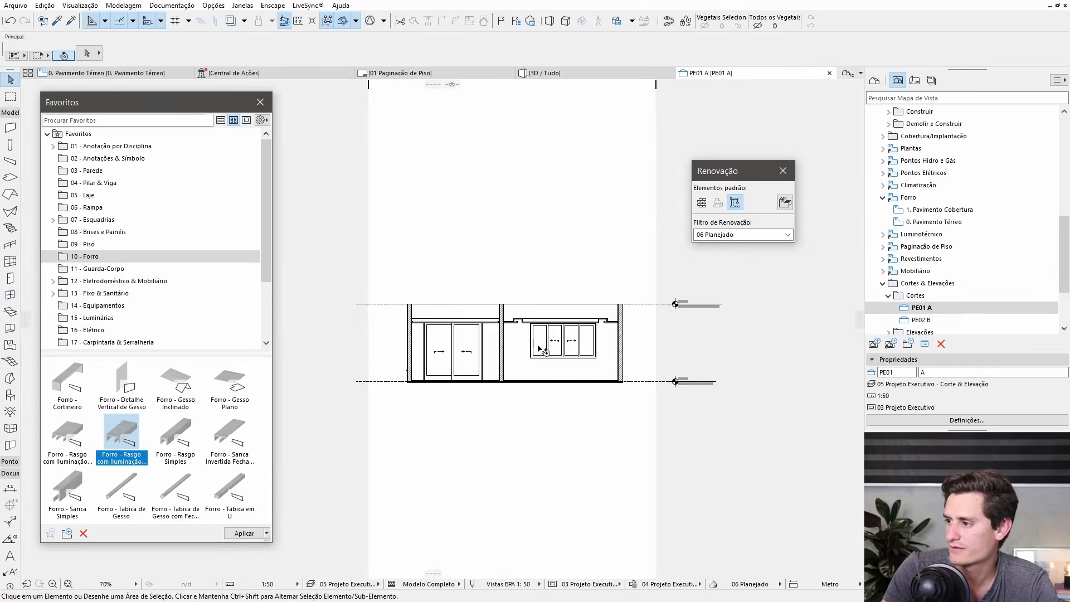
Step: Open section PE02 B and zoom in on the ceiling-wall junction
scroll(527, 351, up, 3)
middle_drag(495, 357, 625, 375)
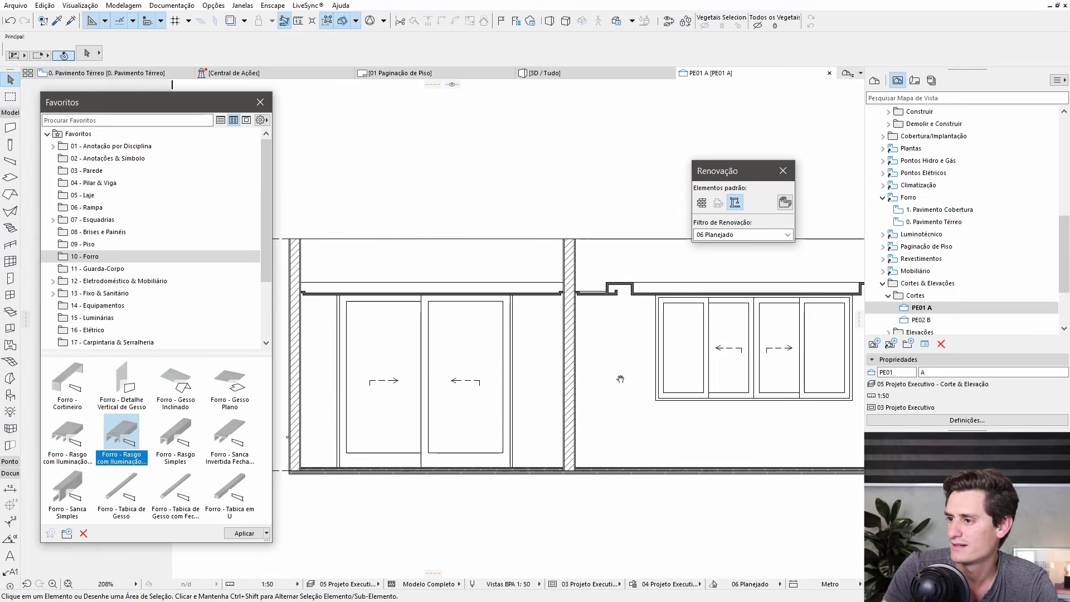
double_click(930, 322)
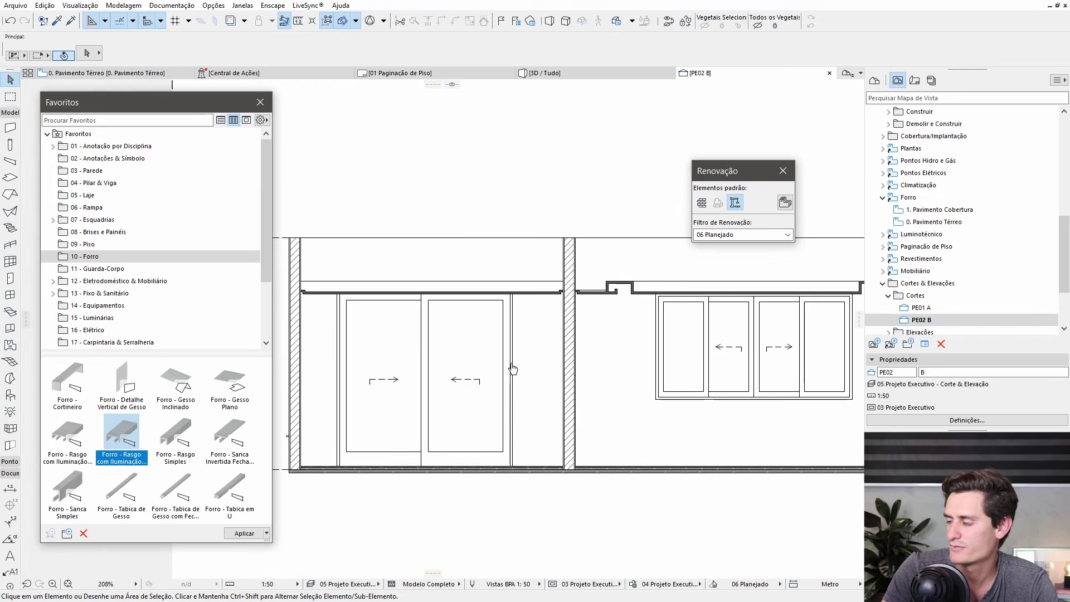
scroll(629, 313, up, 2)
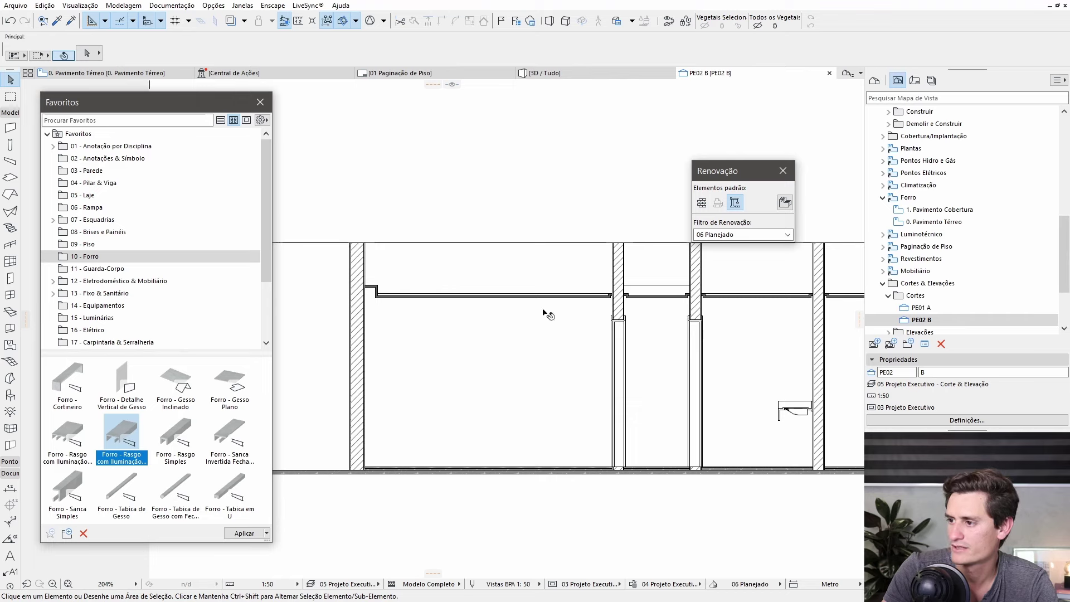
scroll(611, 315, up, 3)
scroll(557, 314, up, 2)
scroll(485, 310, up, 2)
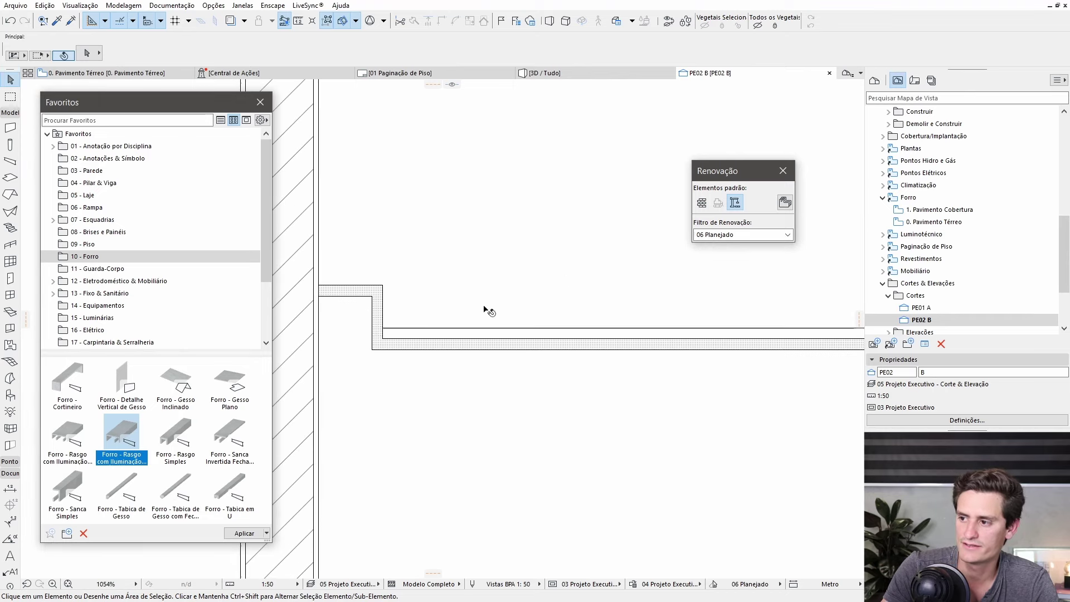
Step: Offset the ceiling's top closing edge upward in PE02 B, then return to the 3D view
click(357, 298)
scroll(540, 217, up, 2)
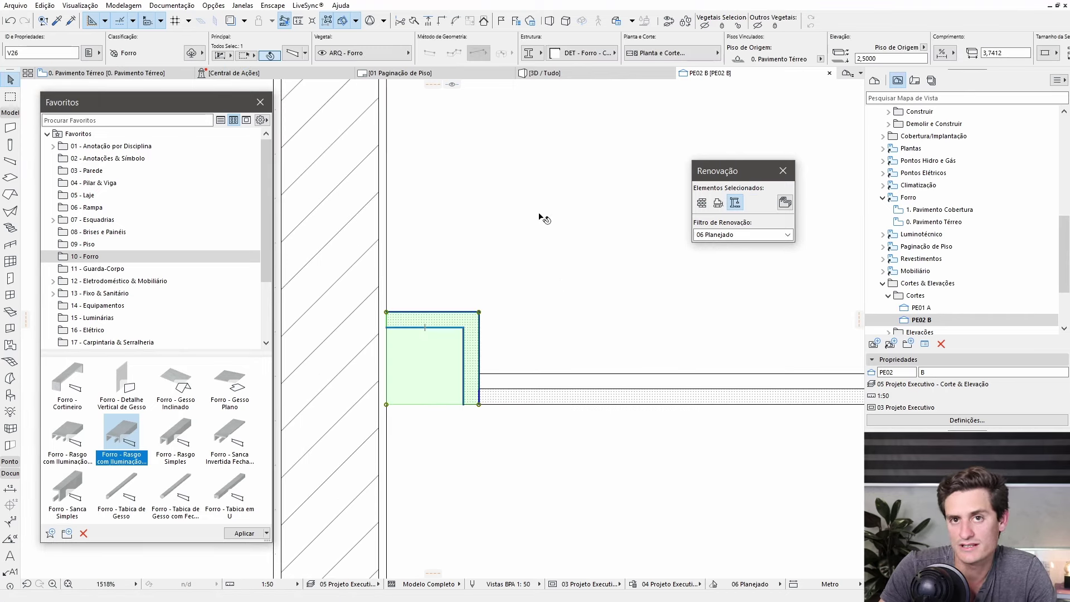
click(440, 328)
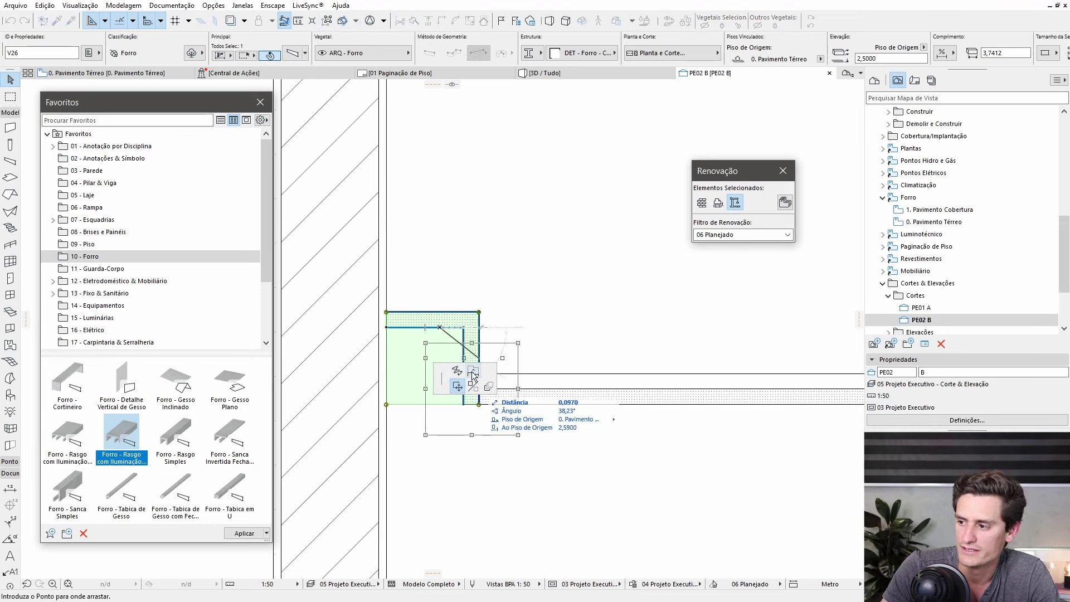
click(473, 372)
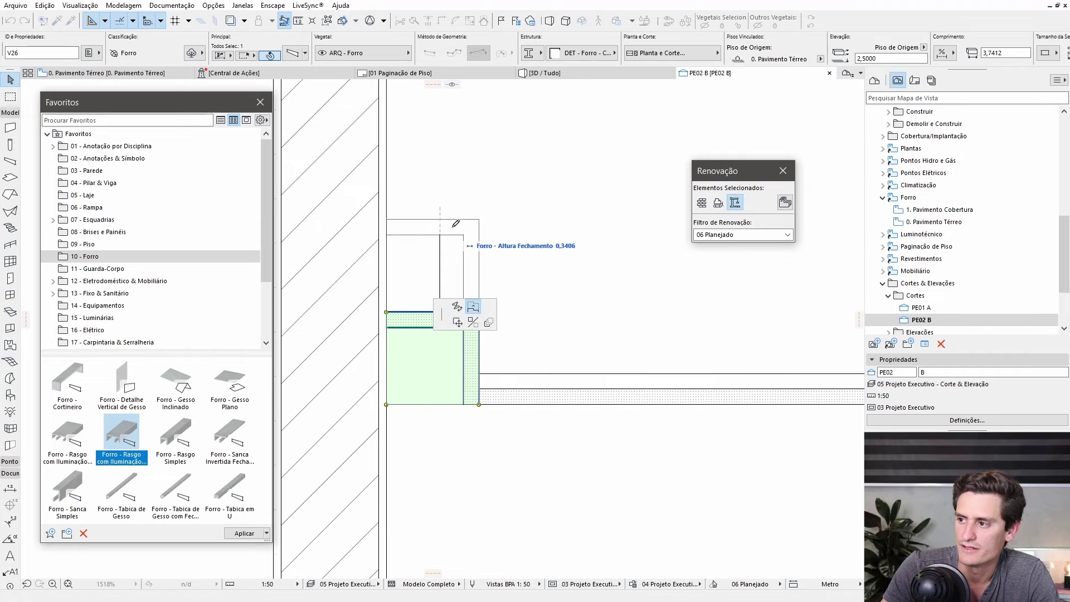
click(456, 213)
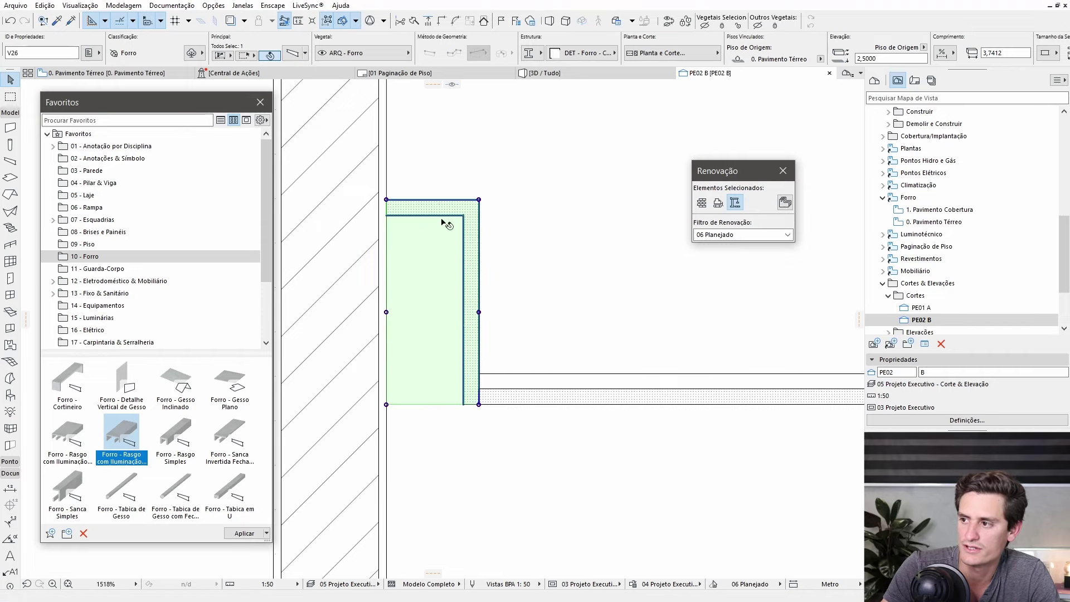
click(464, 256)
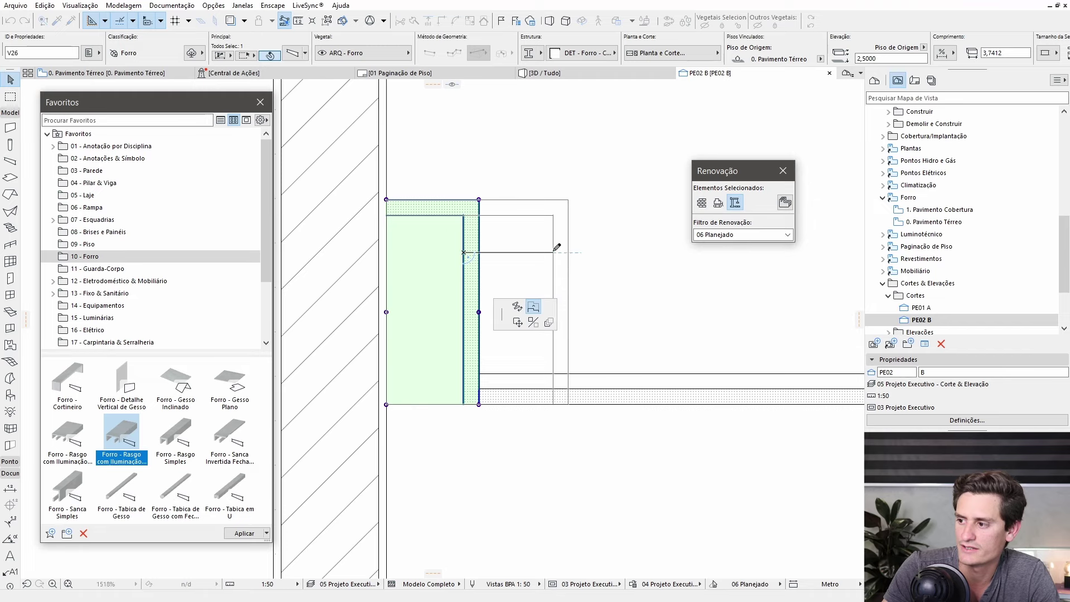
key(Escape)
key(Escape)
scroll(475, 295, down, 5)
scroll(413, 281, down, 3)
click(596, 69)
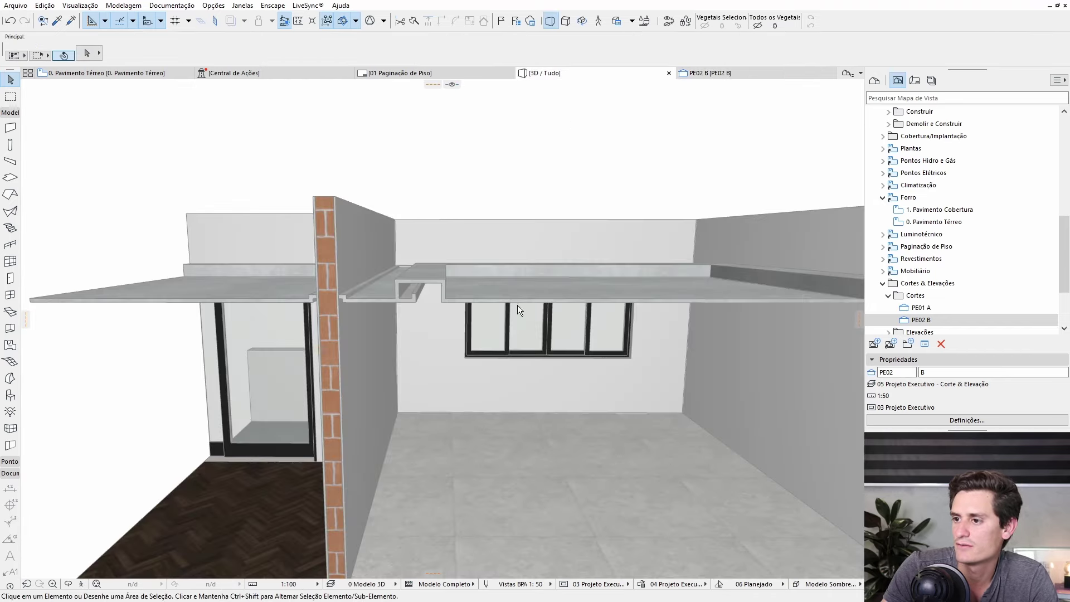
Step: Orbit the 3D model in close to the door and wall
scroll(474, 345, down, 2)
scroll(424, 385, down, 2)
scroll(393, 411, down, 2)
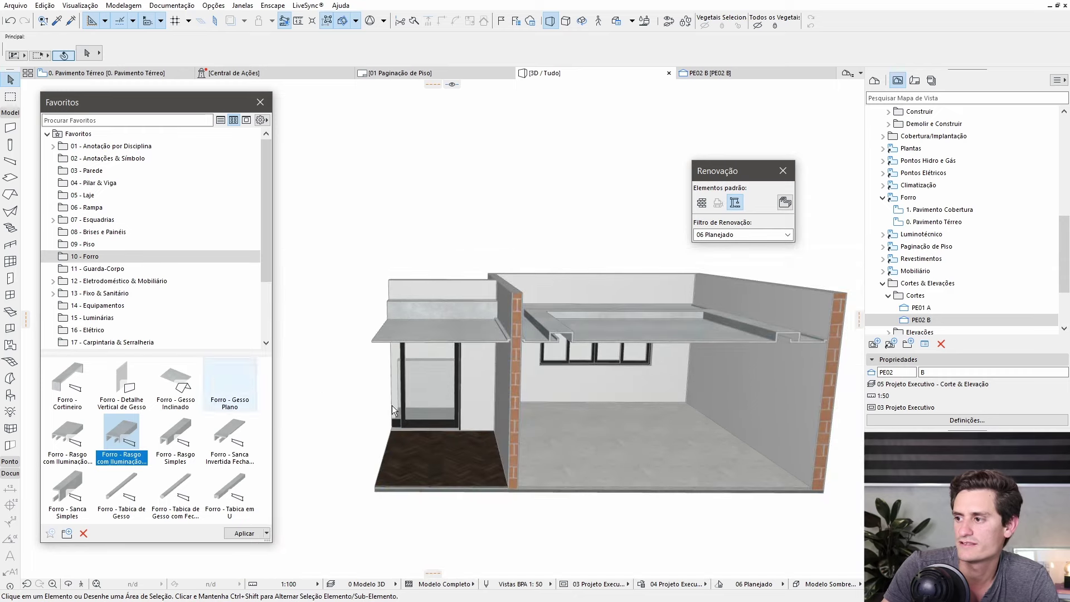
mouse_move(383, 282)
shift+middle_down()
mouse_move(419, 388)
mouse_move(499, 337)
mouse_move(362, 400)
shift+middle_up()
Step: Return to the 0. Pavimento Térreo ceiling plan and show the Graphic Override options
key(F2)
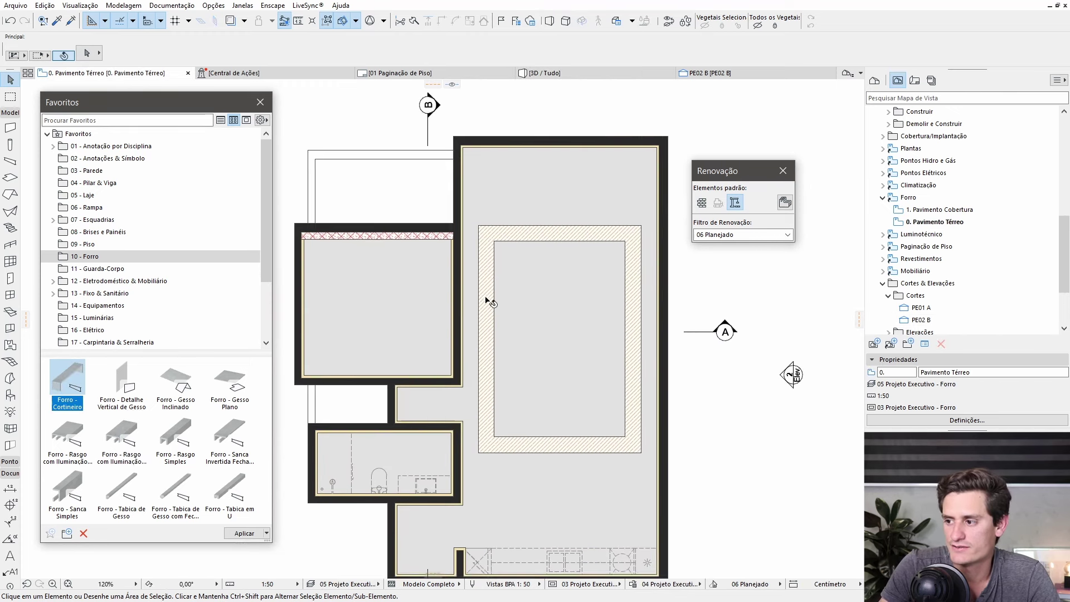
middle_drag(485, 314, 505, 259)
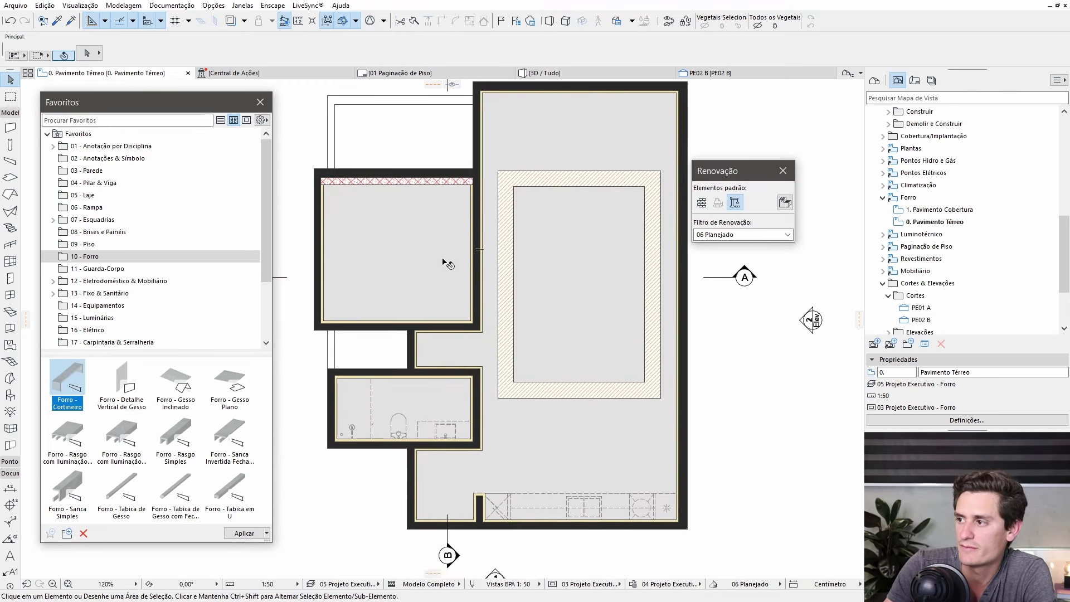
middle_drag(478, 239, 470, 252)
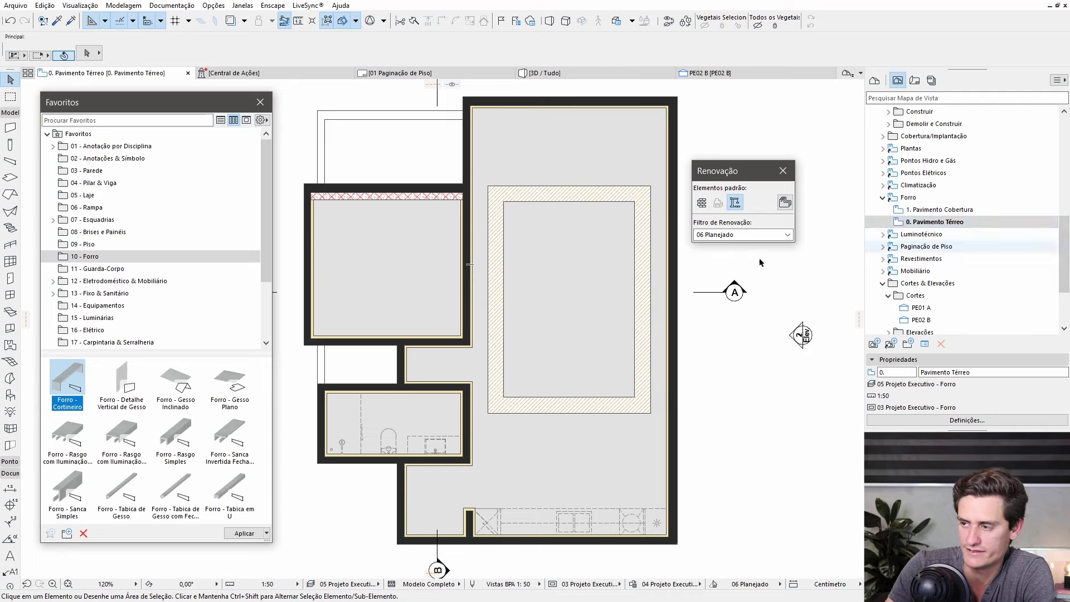
click(678, 588)
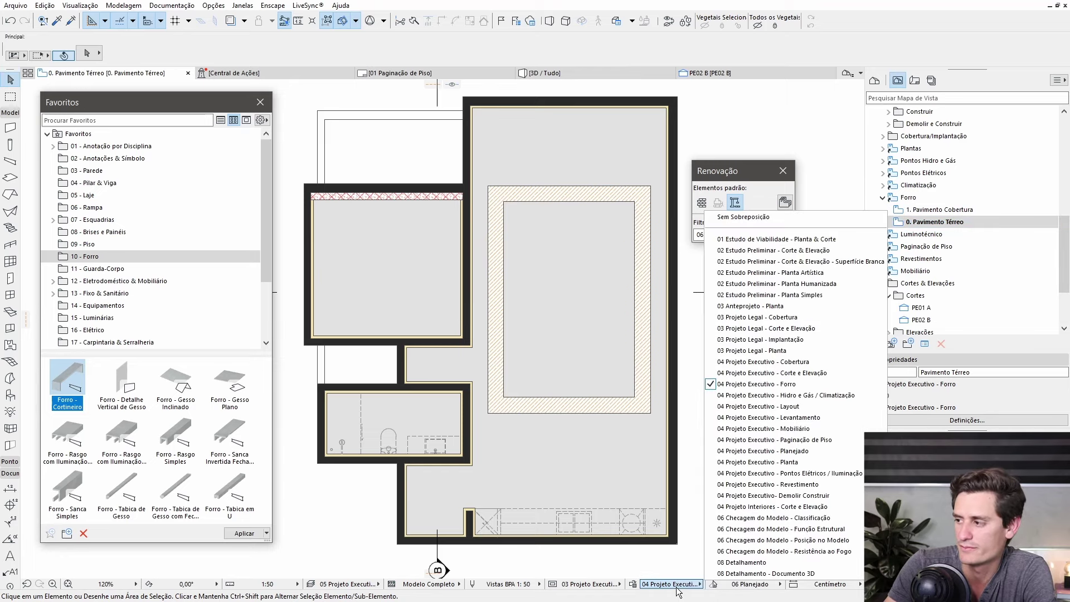
Step: Clear the plan's graphic override and reopen 0. Pavimento Térreo under Forro in the View Map
click(749, 218)
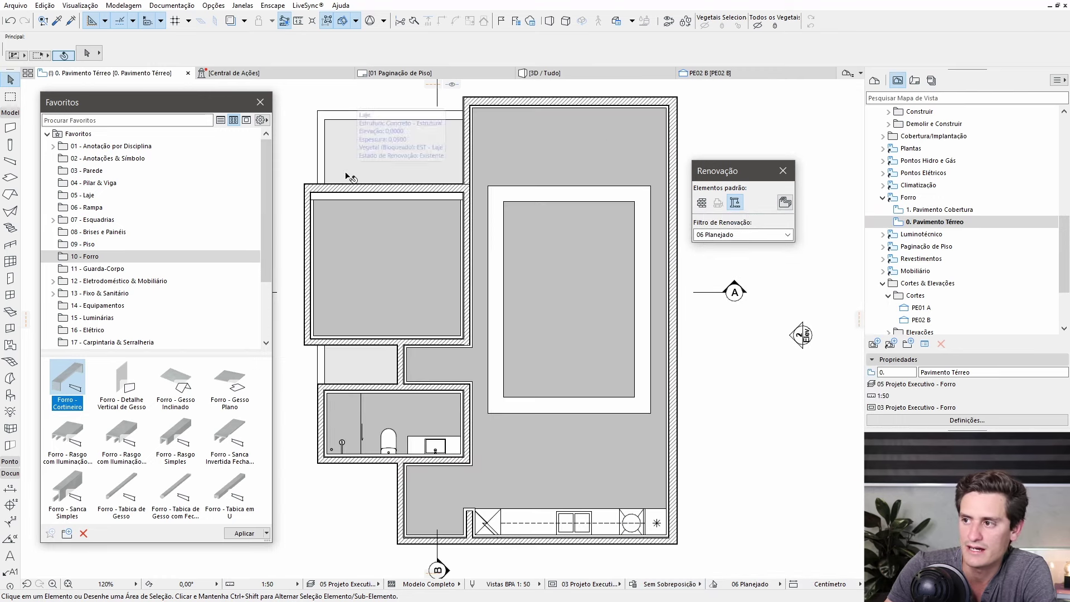
scroll(351, 178, up, 2)
scroll(620, 281, up, 1)
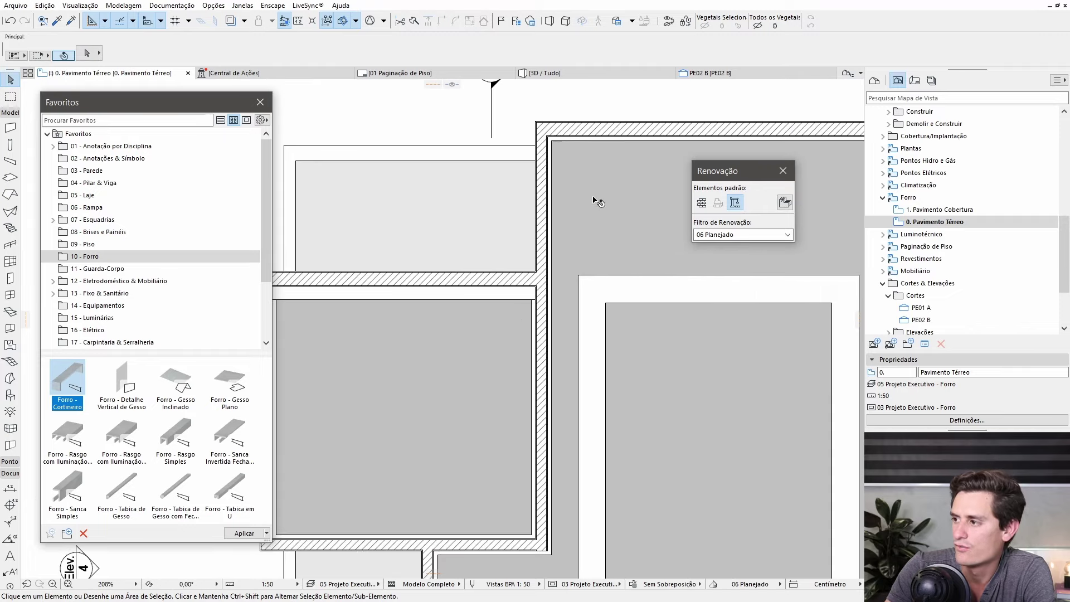
scroll(696, 376, down, 4)
middle_drag(557, 377, 549, 343)
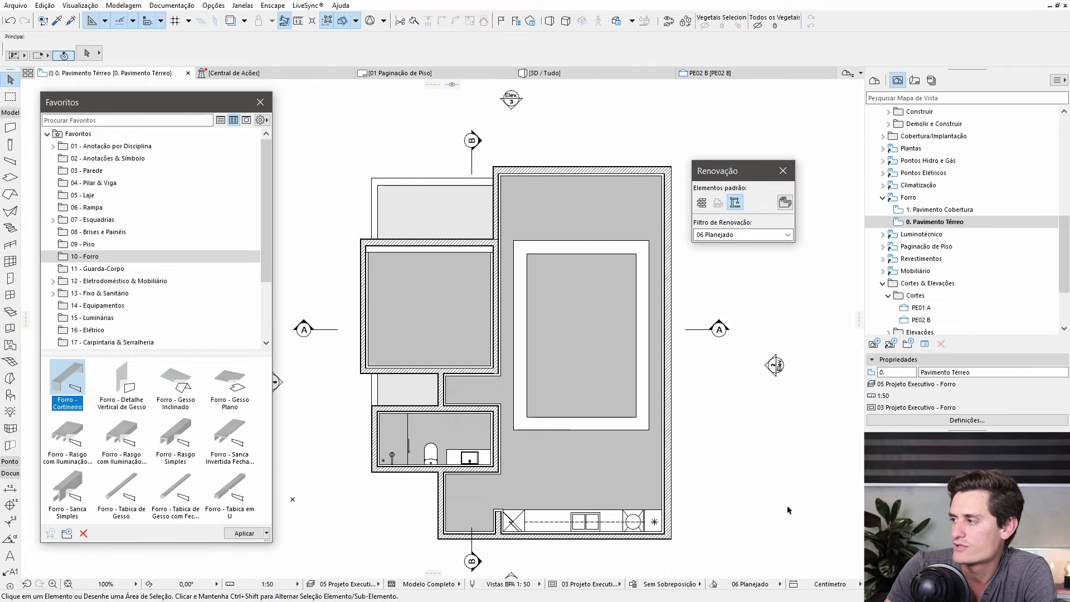
double_click(948, 222)
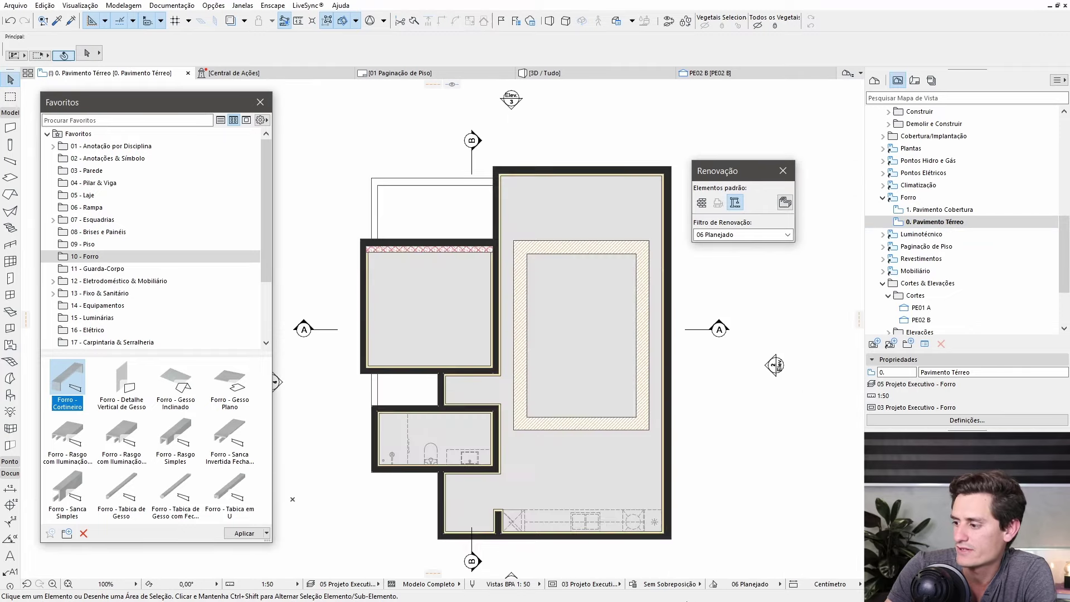
Step: Confirm the 04 Projeto Executivo - Forro override is active and select the bathroom ceiling
click(689, 589)
click(744, 452)
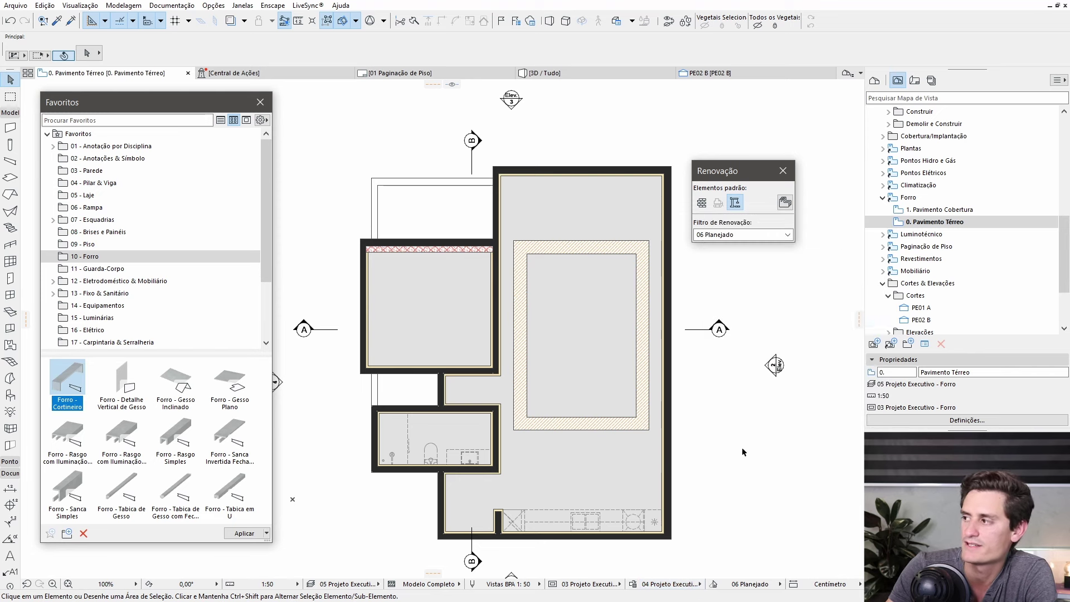
scroll(619, 349, up, 2)
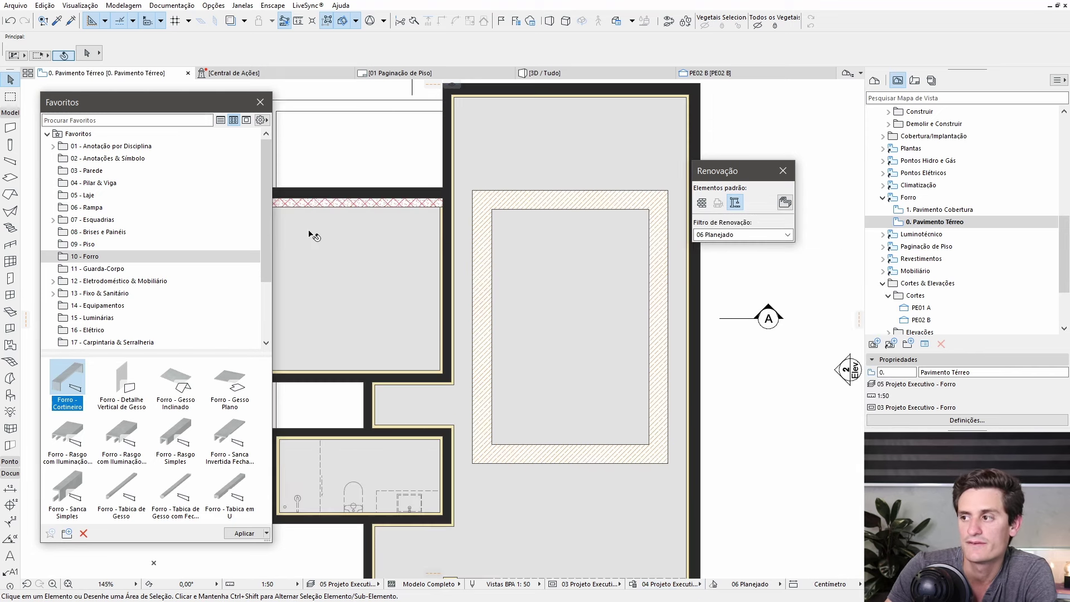
scroll(314, 236, down, 2)
scroll(622, 426, up, 1)
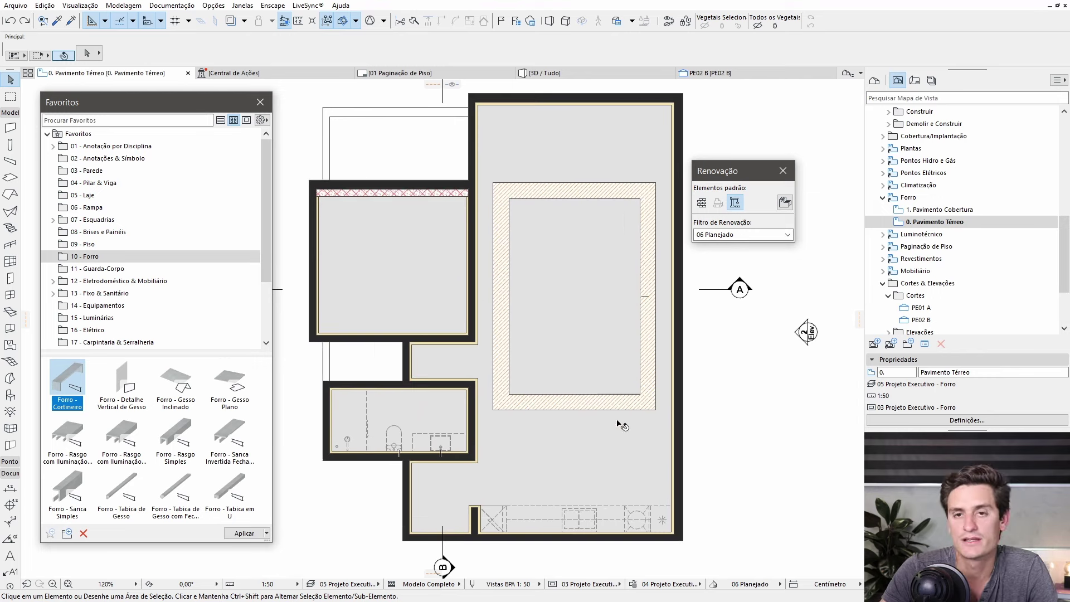
click(421, 408)
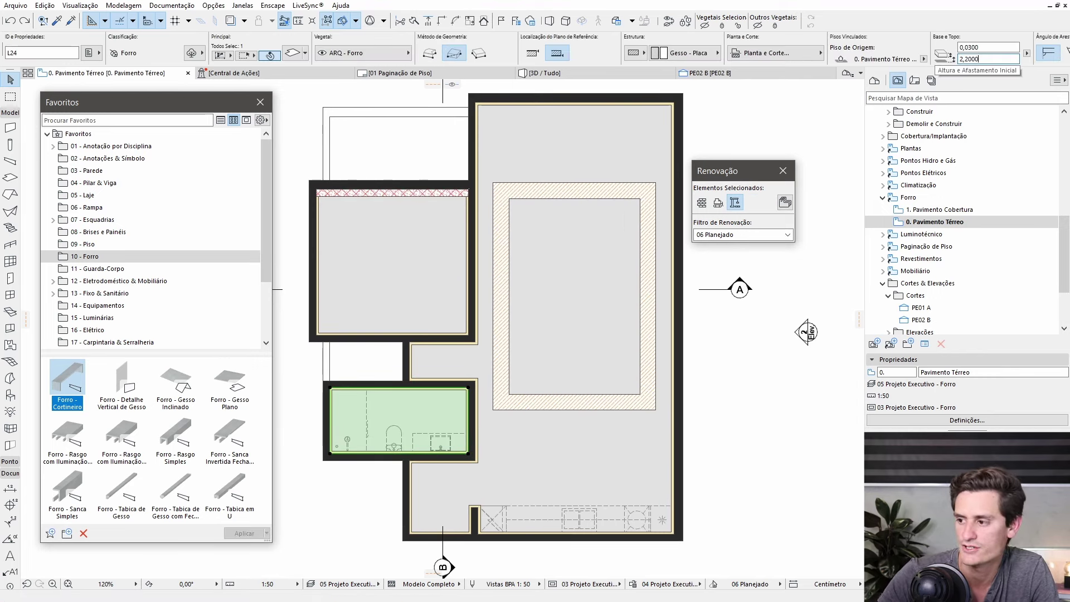
Step: Set the bathroom ceiling's height to 2,8 in the Info Box
key(Escape)
scroll(397, 429, up, 4)
scroll(463, 340, down, 2)
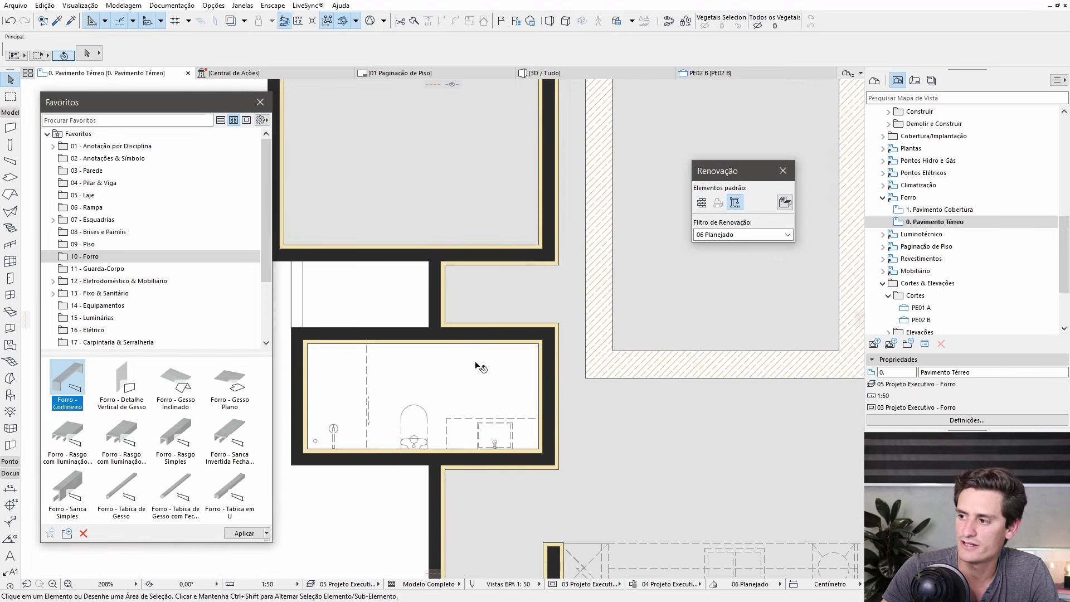
click(451, 386)
text(2,8000)
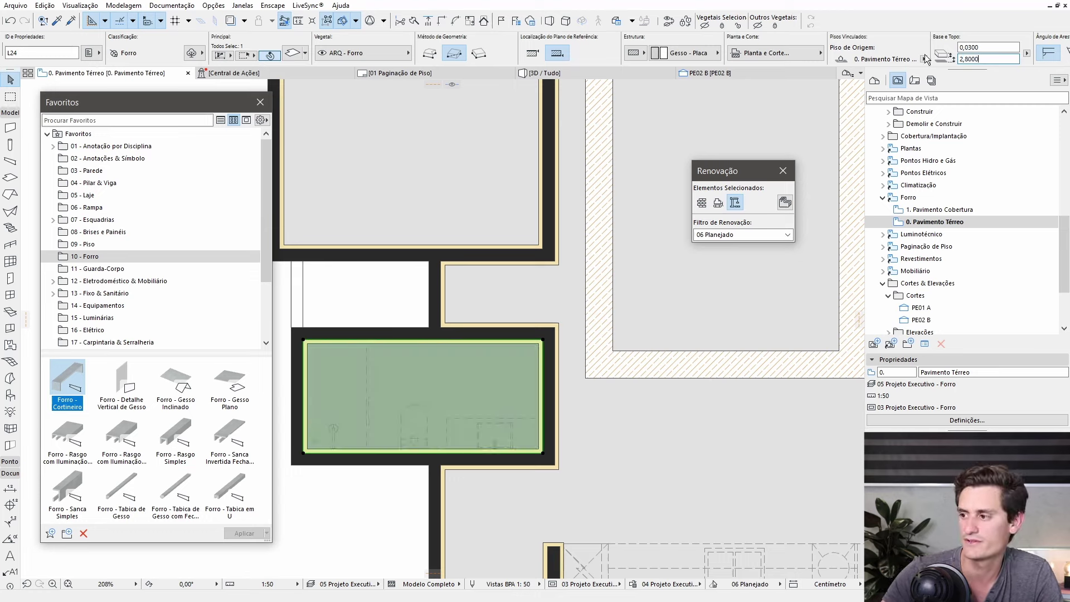
click(694, 418)
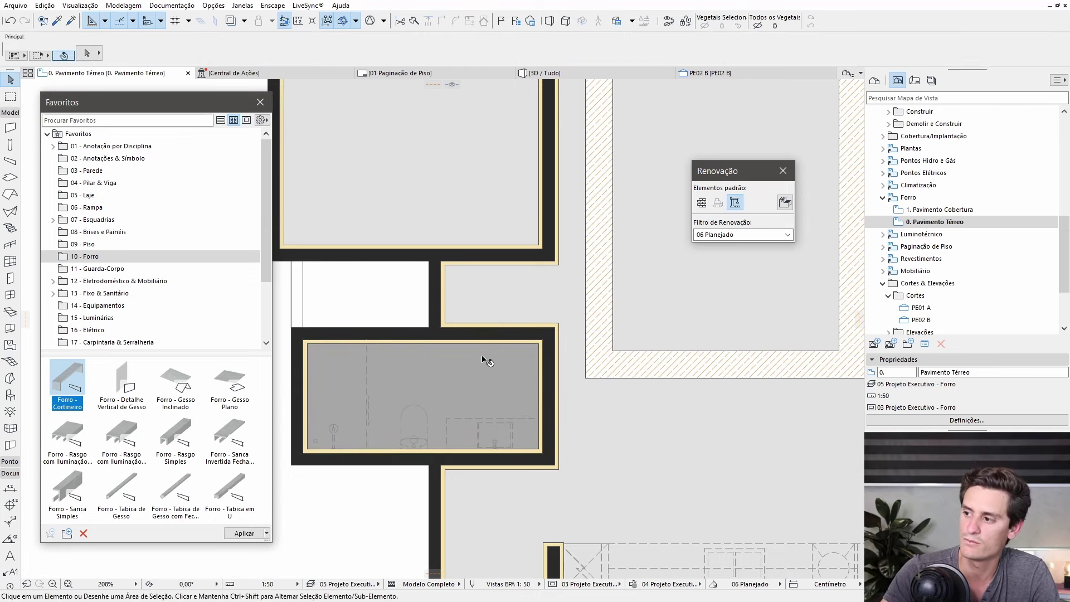
Step: Review the Profundidade Nível 1–3 depth rules in the Graphic Override settings, closing unchanged
click(644, 585)
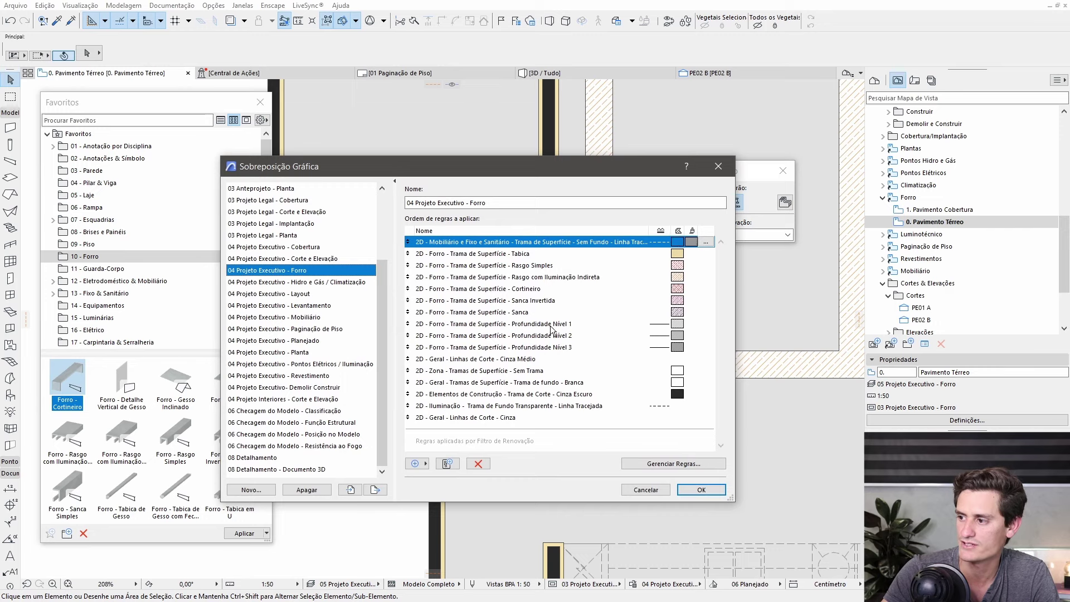
click(557, 325)
click(564, 335)
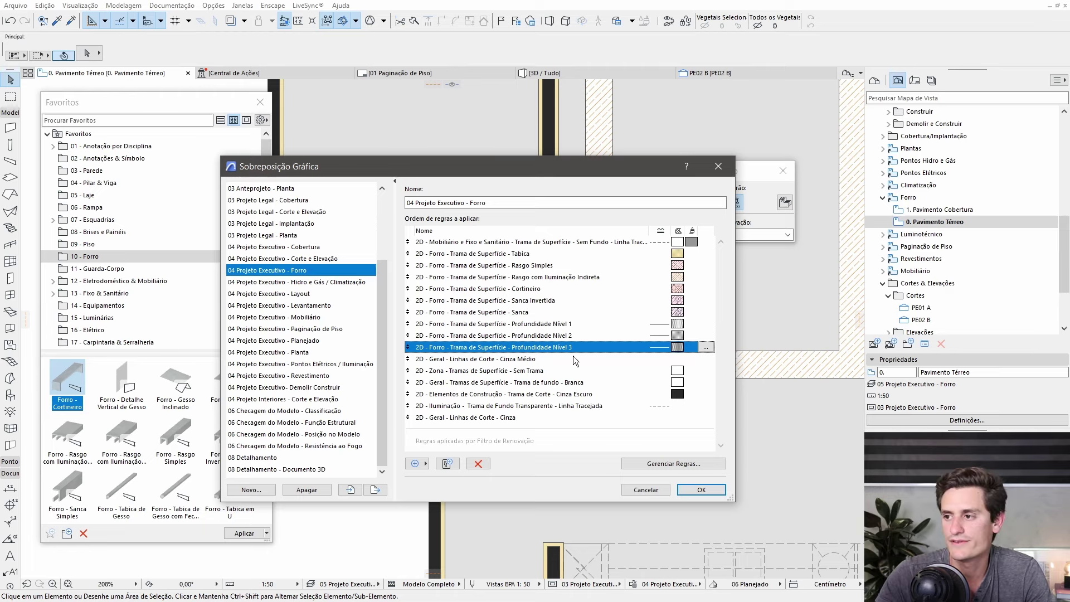
key(Return)
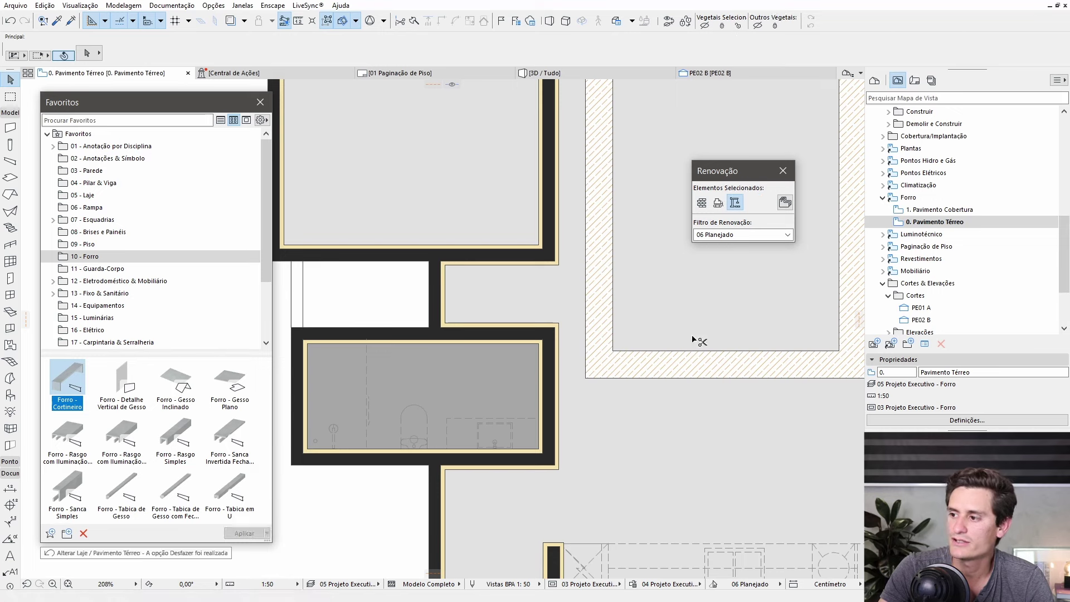
Step: Load the PE Forro - Cota dimension favourite from Projeto Executivo 08 - Forro and begin dimensioning
scroll(508, 318, down, 6)
middle_drag(565, 315, 554, 347)
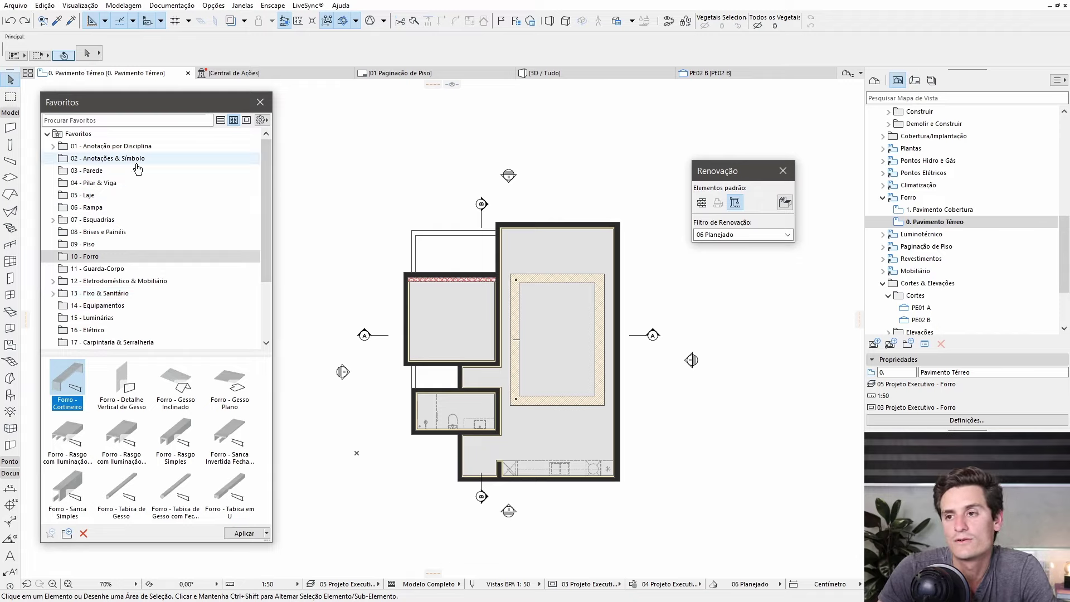
click(95, 150)
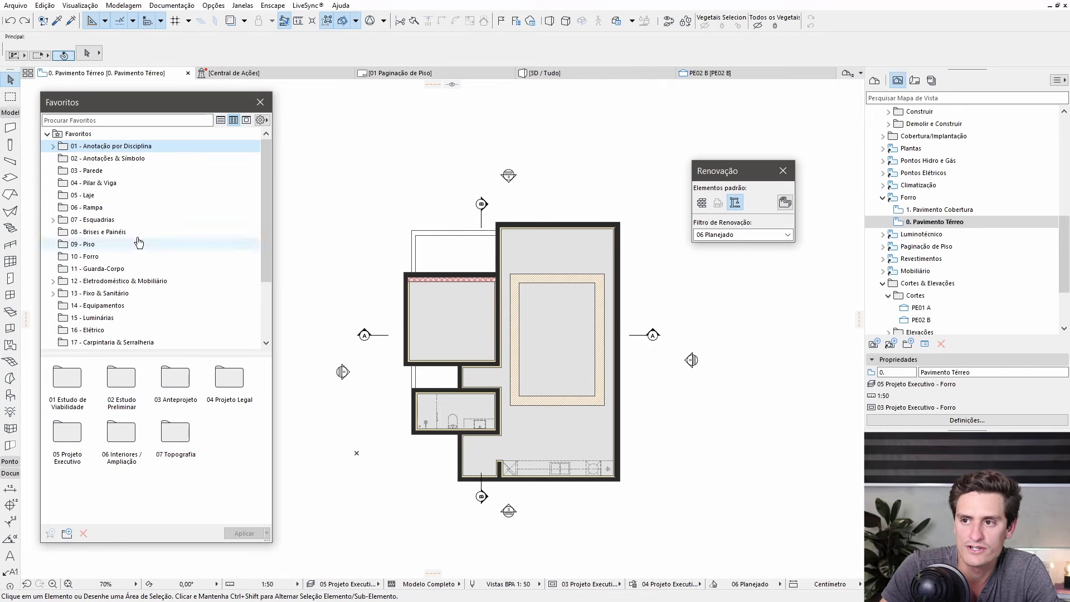
click(54, 146)
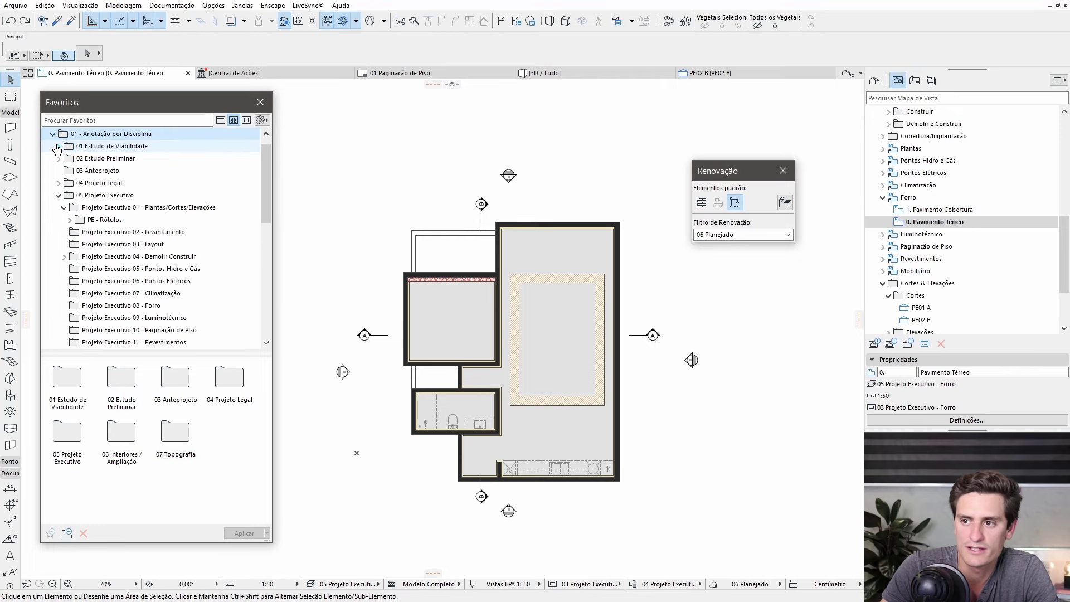
click(135, 198)
scroll(140, 244, down, 1)
click(142, 269)
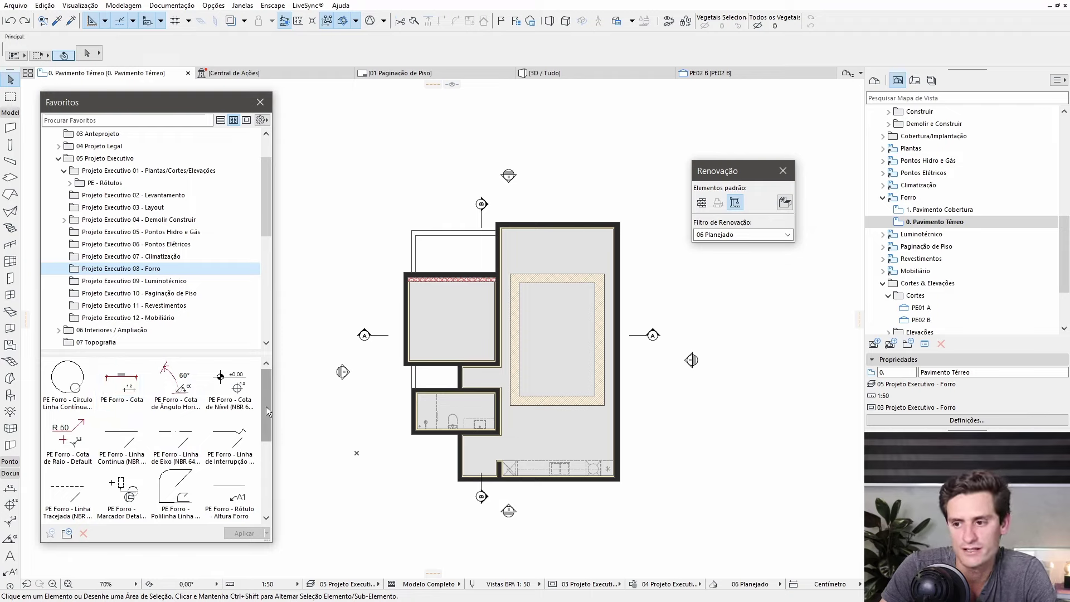
click(113, 384)
double_click(114, 384)
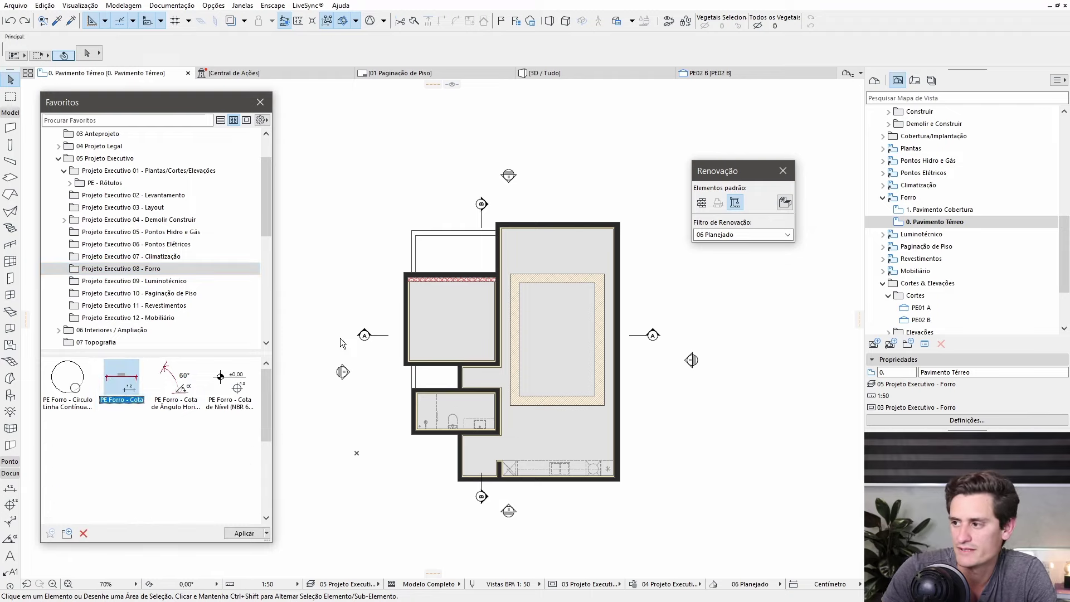
click(601, 223)
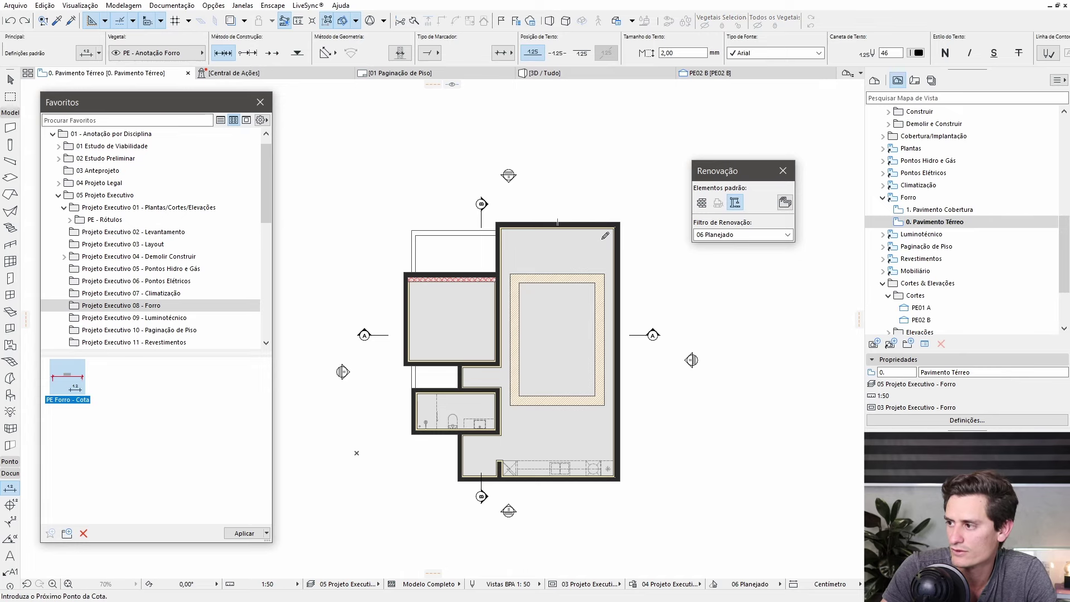
Step: Place a vertical dimension chain along the plan's right exterior wall
scroll(607, 273, up, 3)
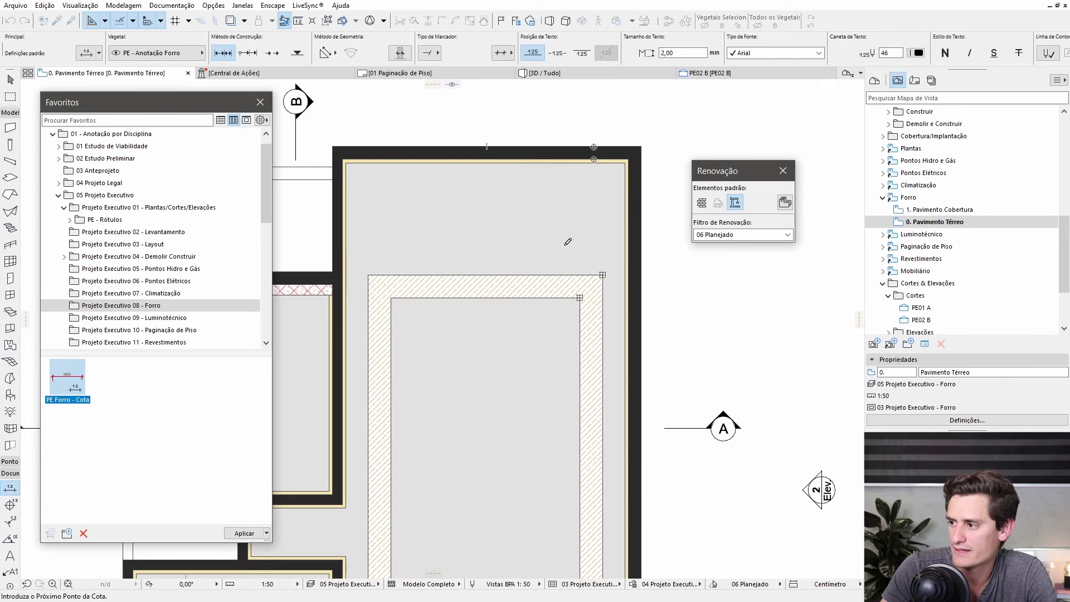
scroll(584, 291, down, 3)
scroll(566, 306, up, 4)
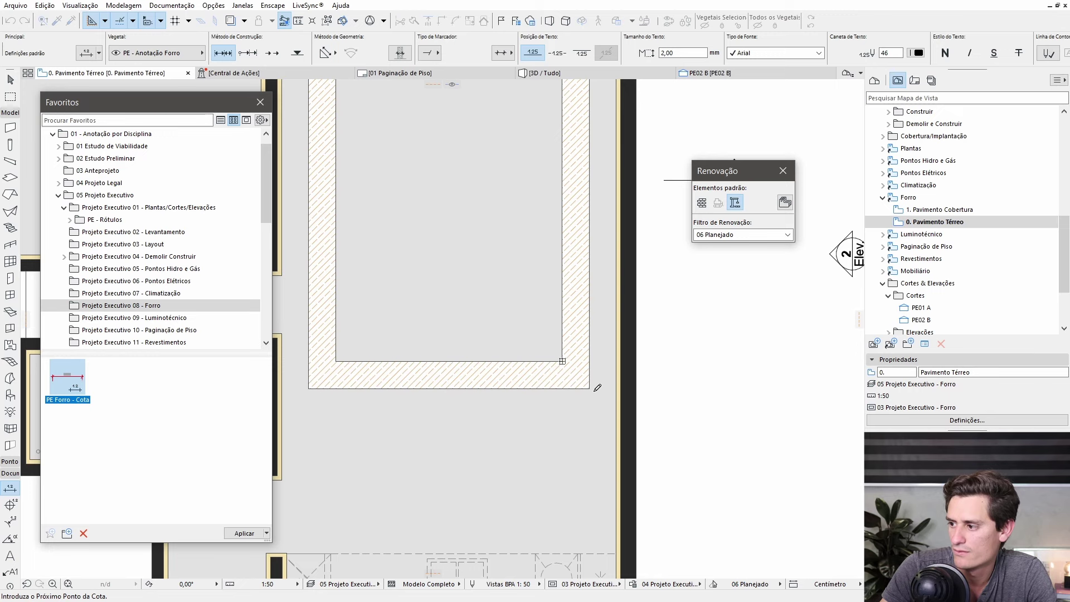
scroll(596, 393, down, 2)
scroll(591, 413, down, 2)
scroll(583, 444, up, 4)
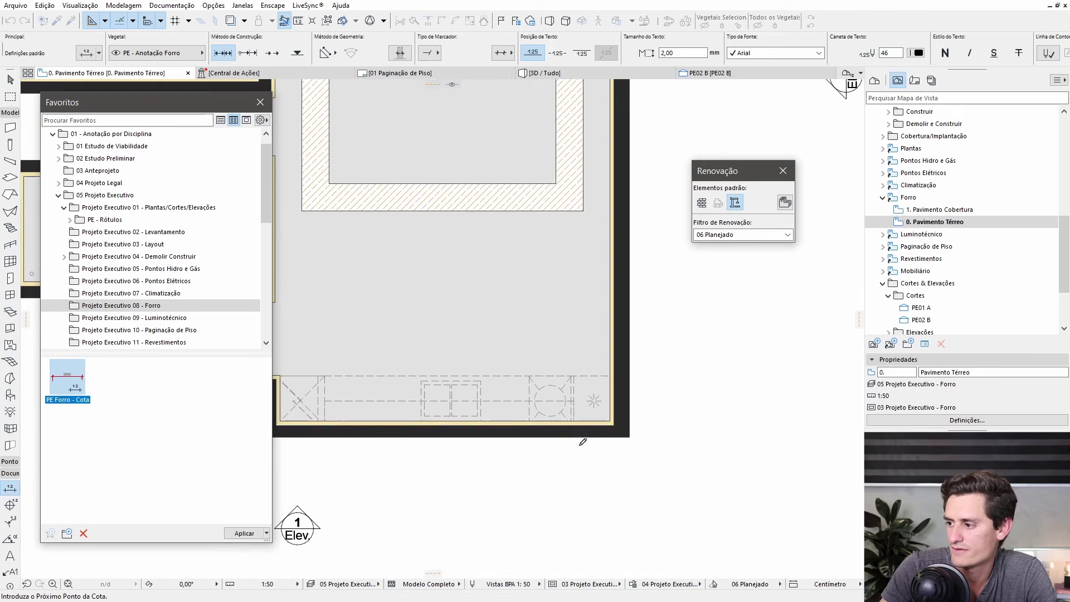
scroll(552, 402, down, 3)
click(542, 401)
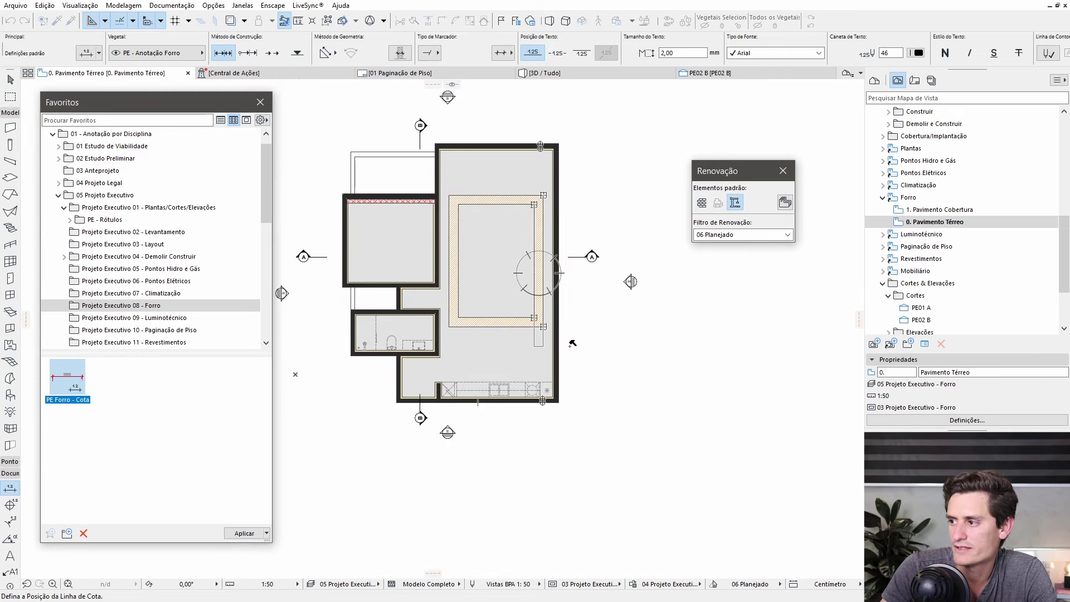
click(579, 313)
Step: Dimension the upper-left room's 340 depth with a vertical chain left of the room
scroll(535, 212, up, 3)
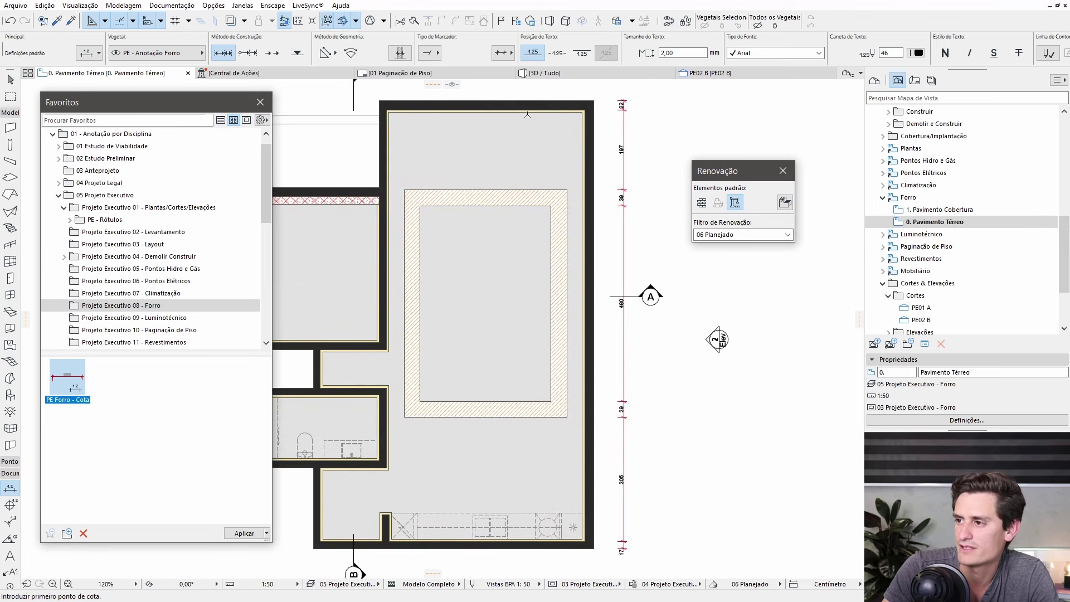
middle_drag(482, 286, 564, 272)
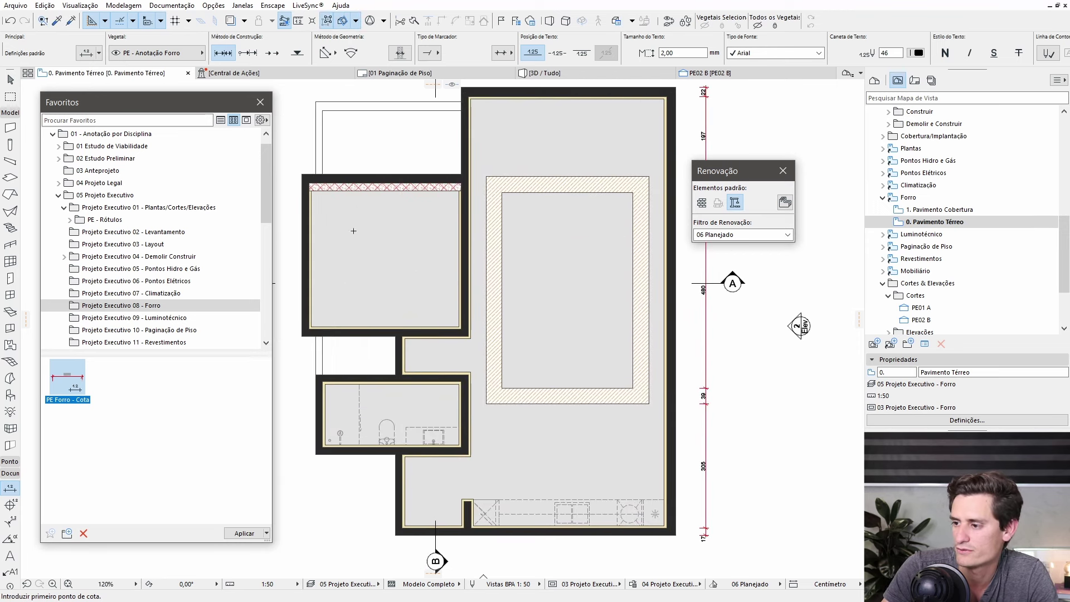
scroll(357, 223, up, 3)
scroll(384, 228, up, 3)
click(384, 227)
scroll(412, 334, down, 5)
scroll(413, 335, up, 2)
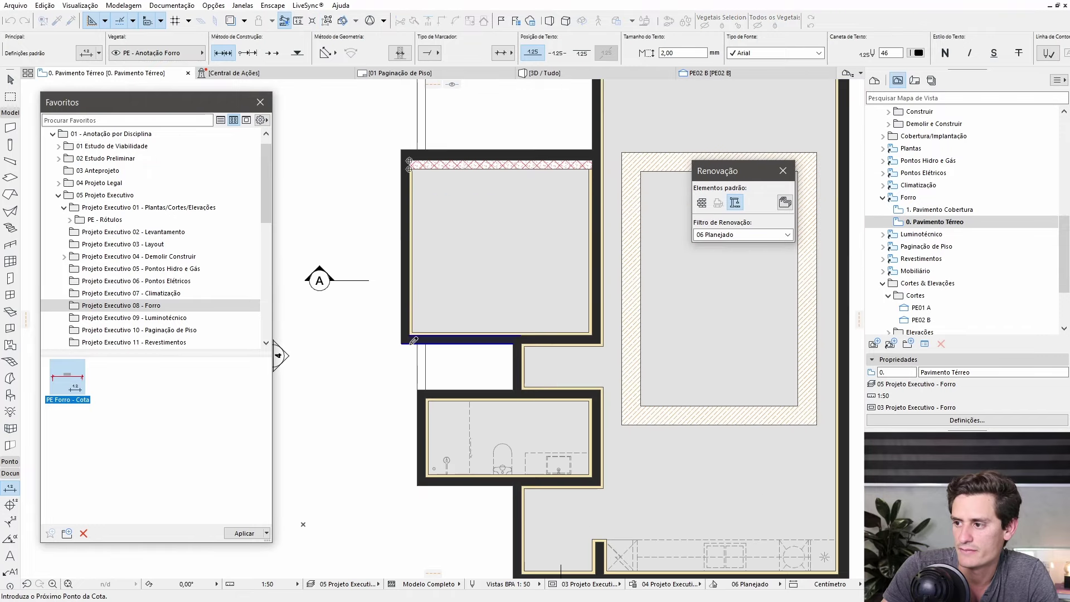
click(409, 169)
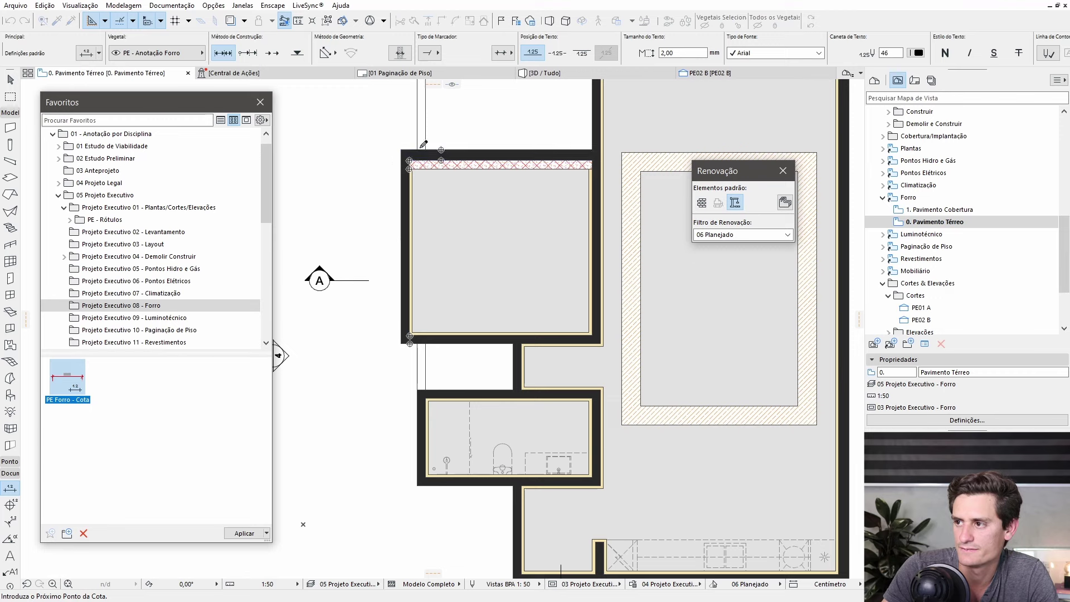
double_click(393, 161)
click(383, 187)
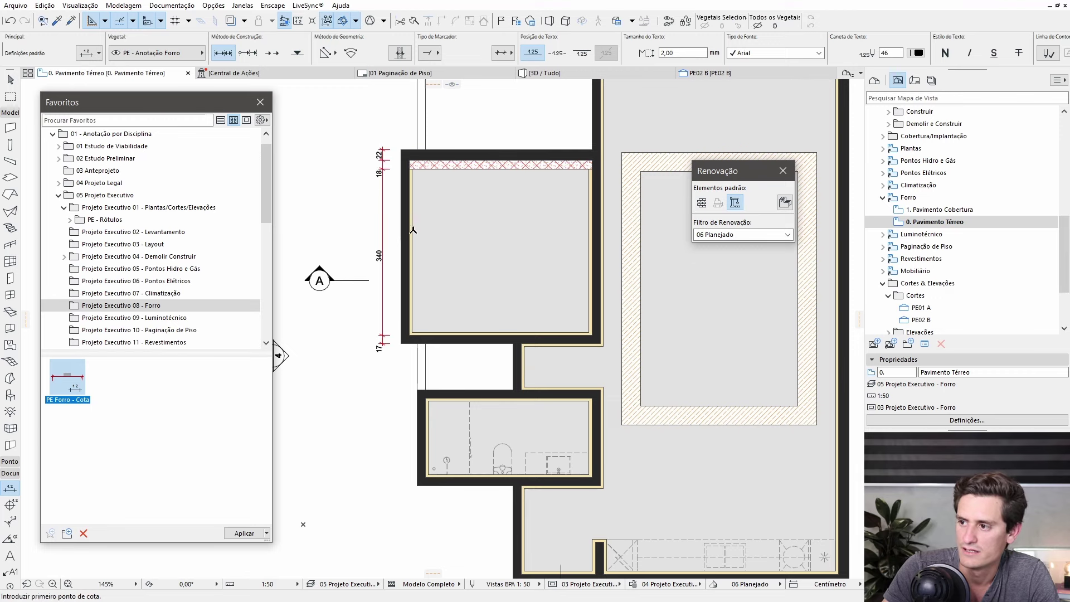
scroll(391, 223, down, 3)
scroll(404, 262, up, 3)
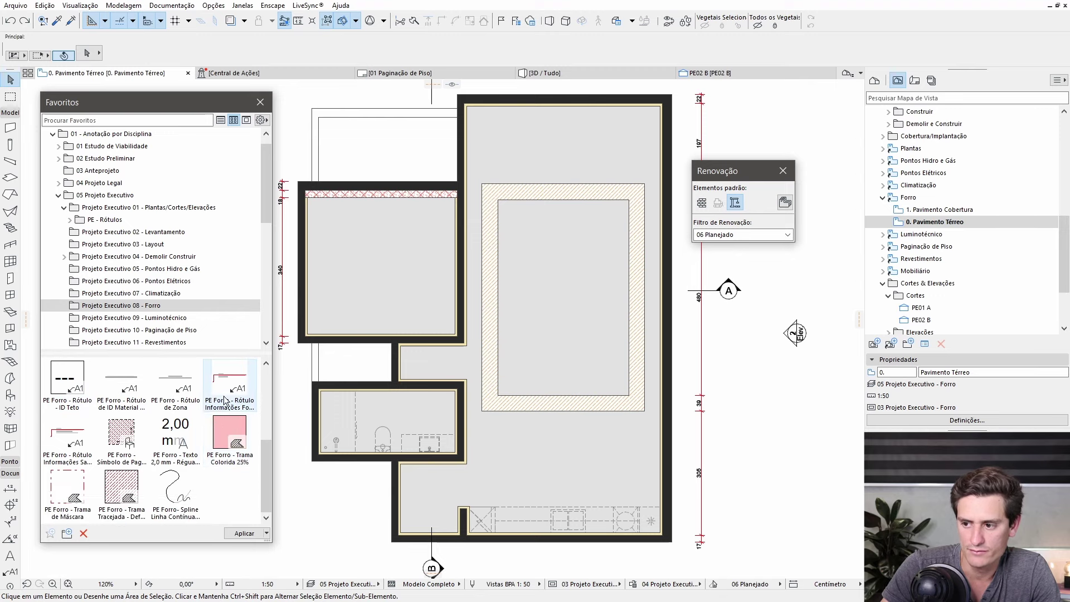
Step: Place a gypsum-ceiling information label on the large ceiling area, above the room
click(226, 393)
mouse_move(229, 386)
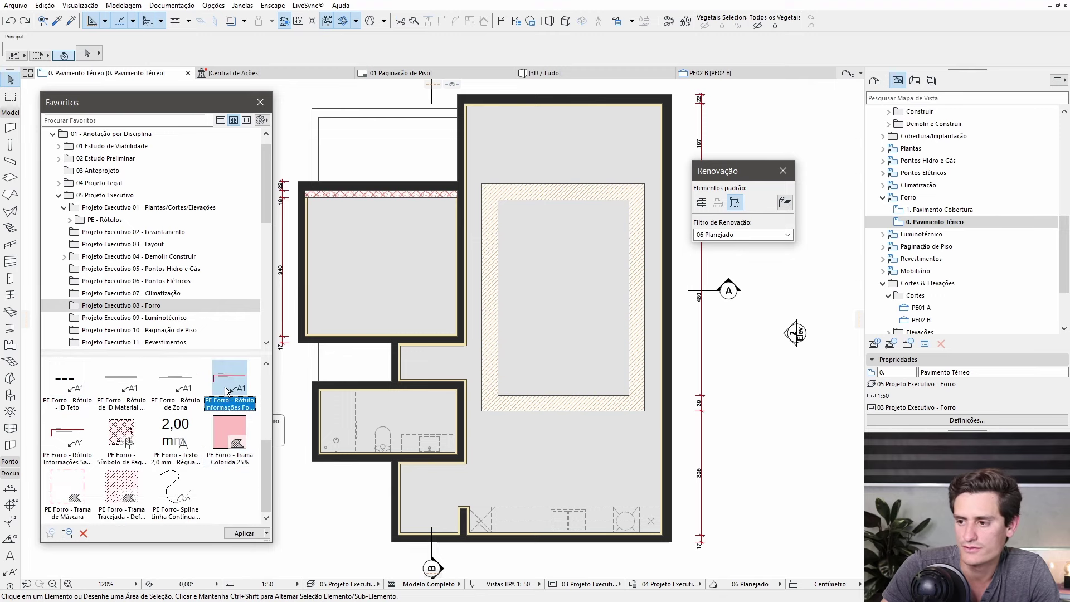
double_click(227, 392)
middle_drag(489, 134, 497, 296)
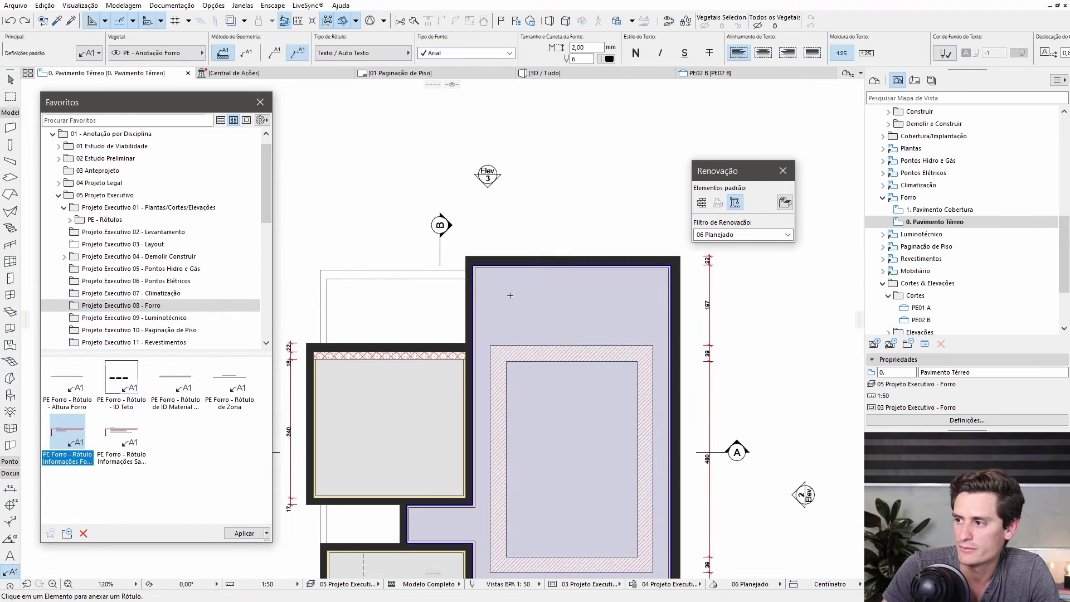
click(510, 295)
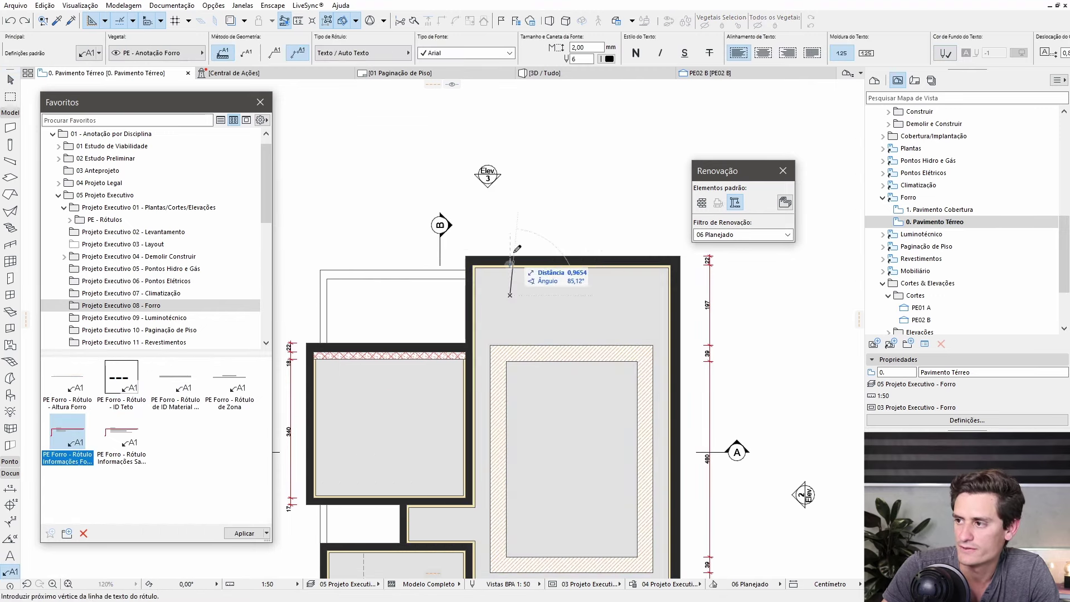
click(513, 199)
Step: Add an indirect-lighting recess label with a bent leader on the hatched recess
scroll(585, 198, up, 3)
scroll(558, 246, up, 1)
scroll(556, 250, up, 1)
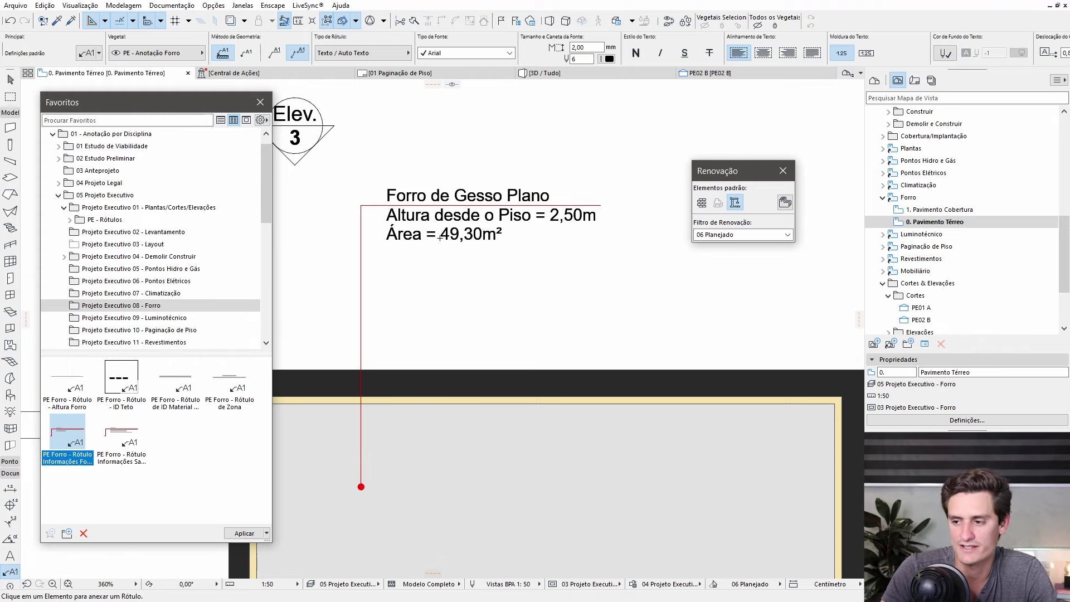
scroll(426, 239, down, 3)
click(109, 450)
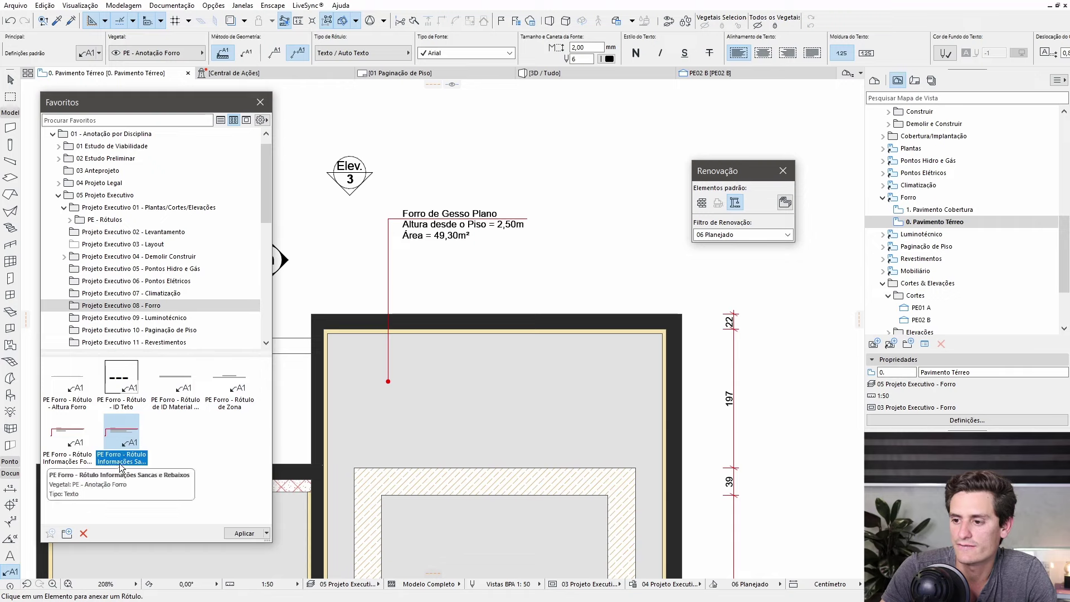
click(553, 480)
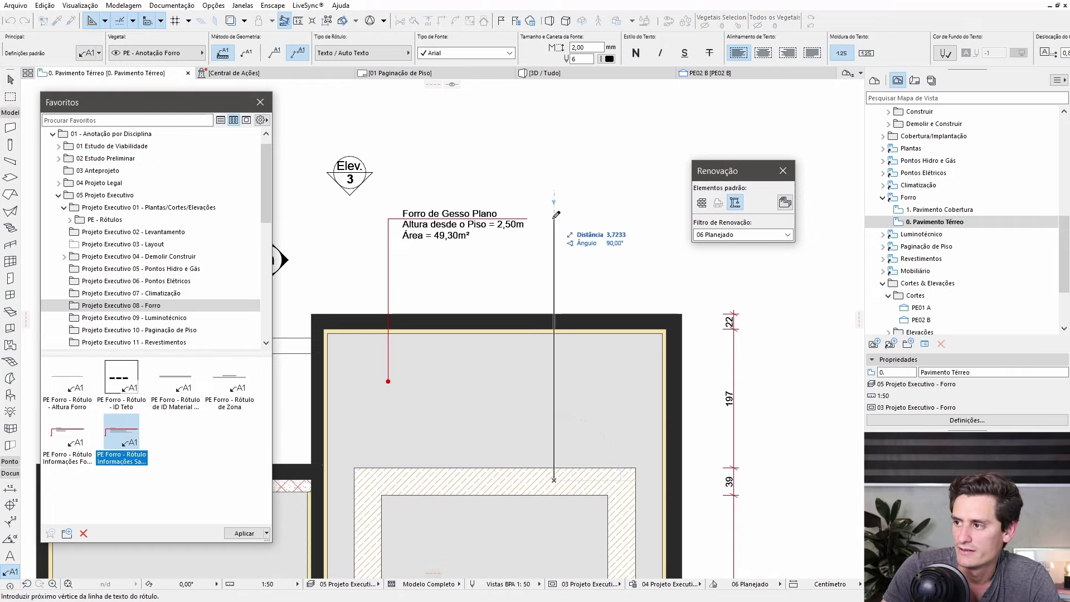
click(393, 215)
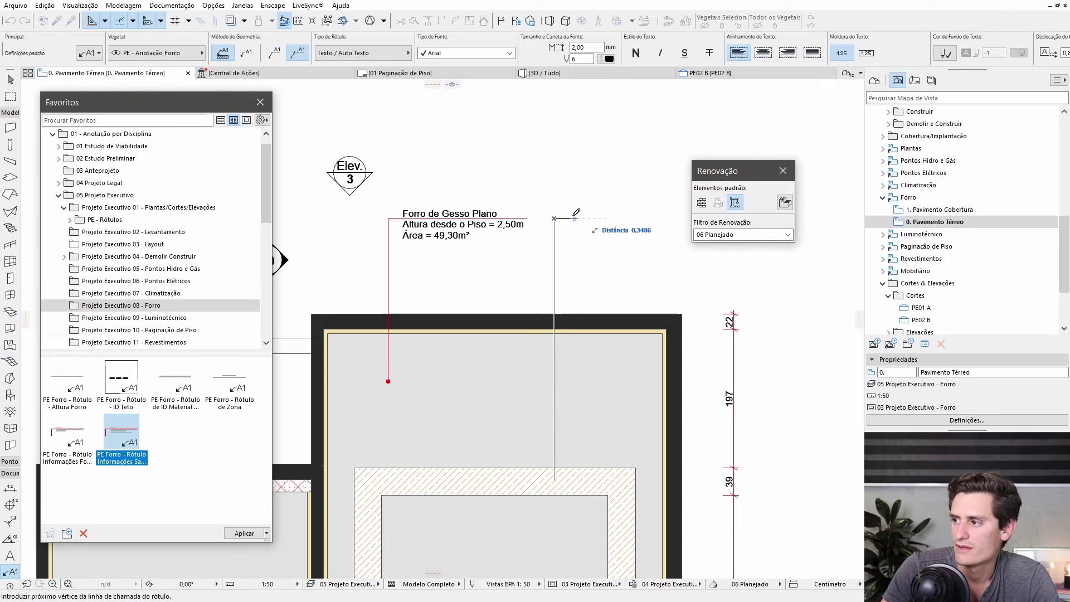
click(563, 215)
middle_drag(595, 256, 504, 228)
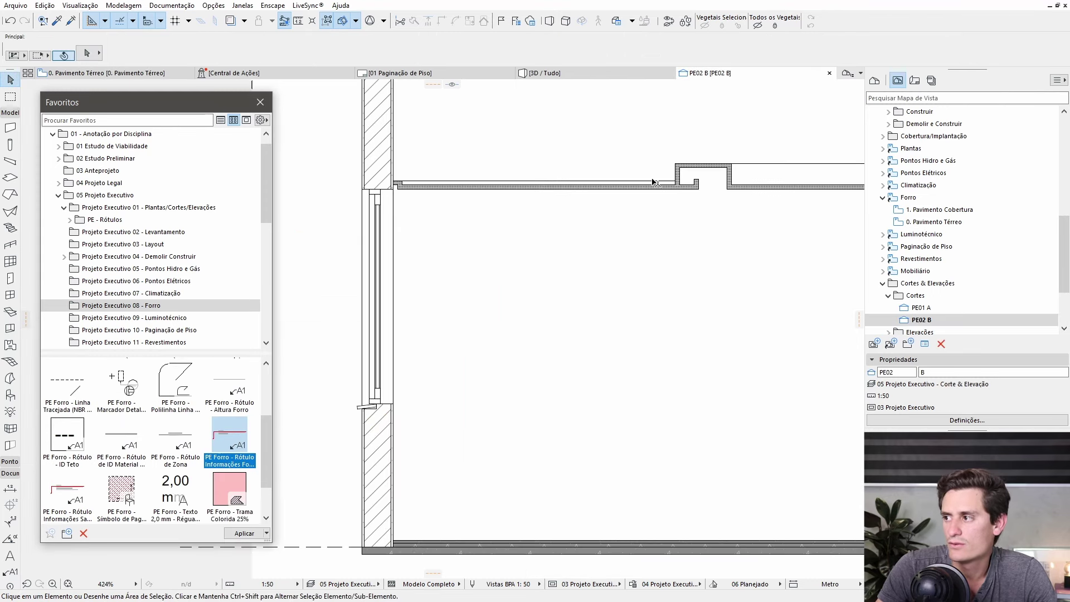
Step: Measure the section's ceiling step, then offset its right edge by 0,30
scroll(655, 183, up, 3)
scroll(641, 282, up, 3)
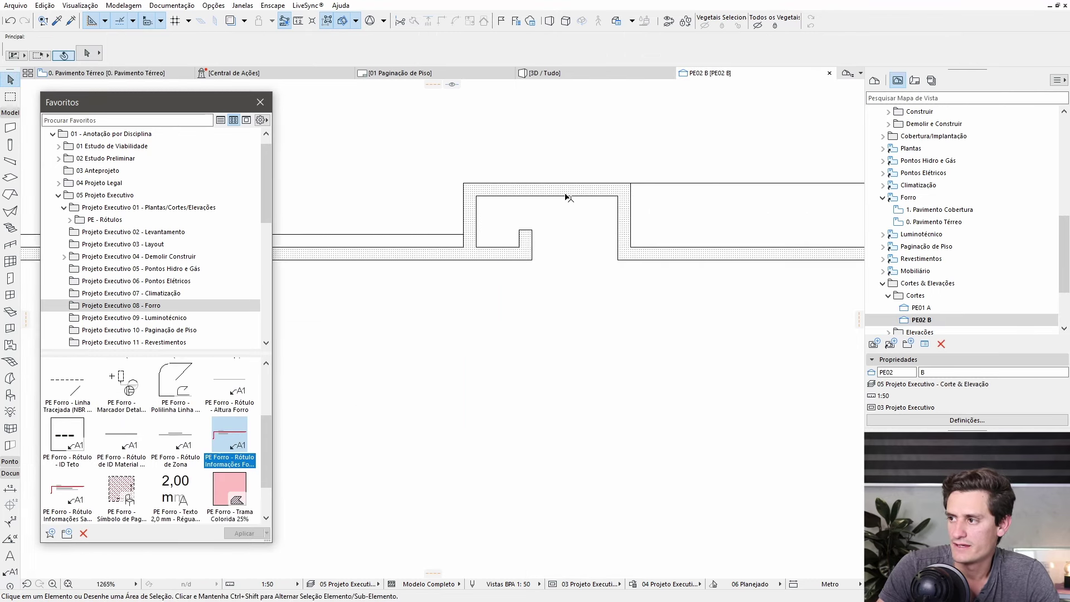
click(568, 198)
key(m)
click(532, 260)
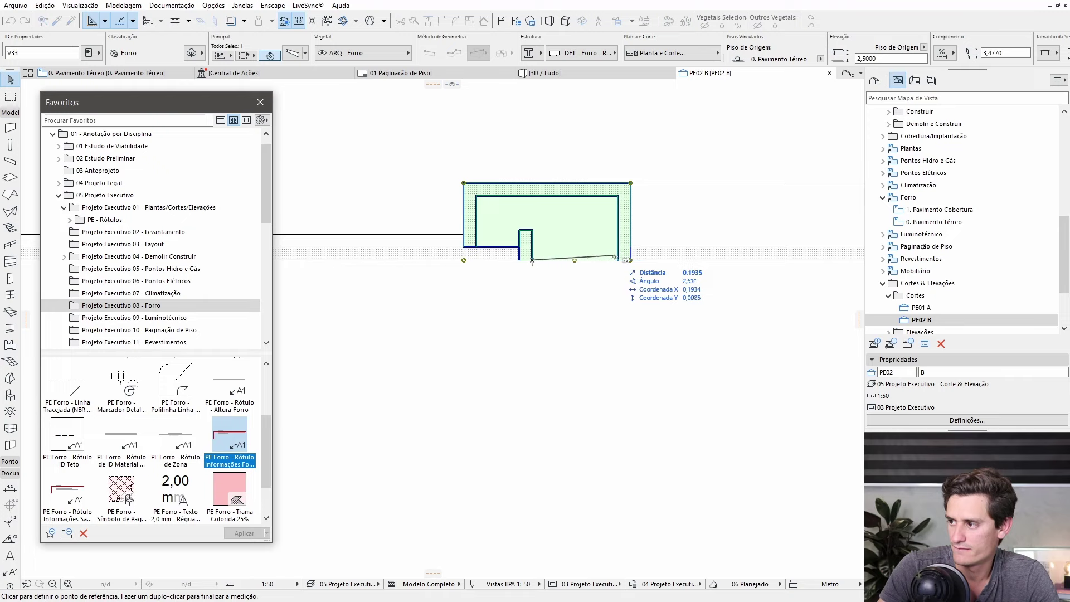
key(Escape)
click(618, 221)
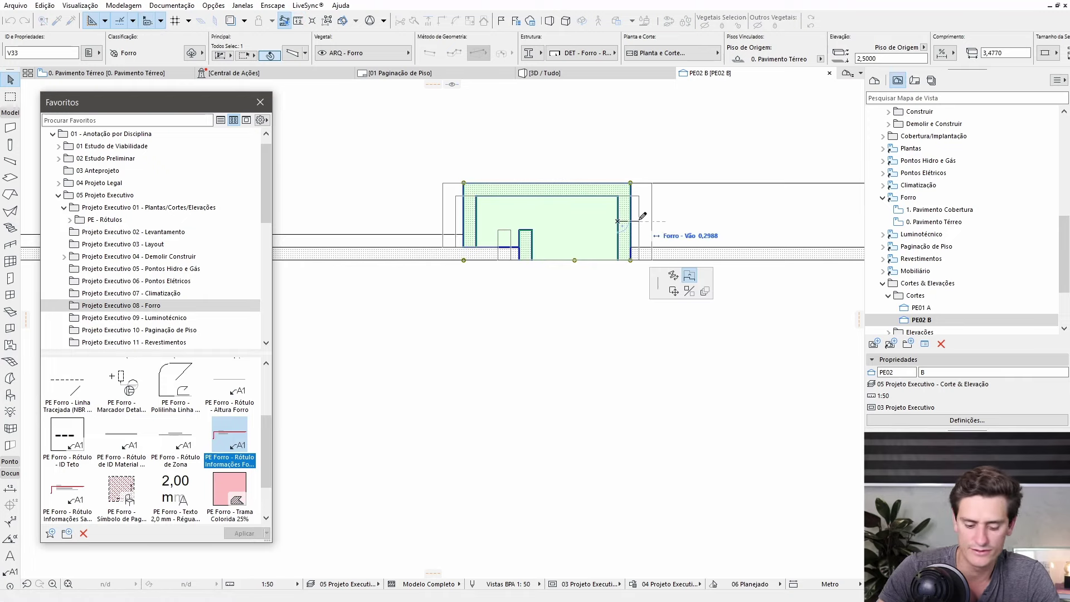
text(,3)
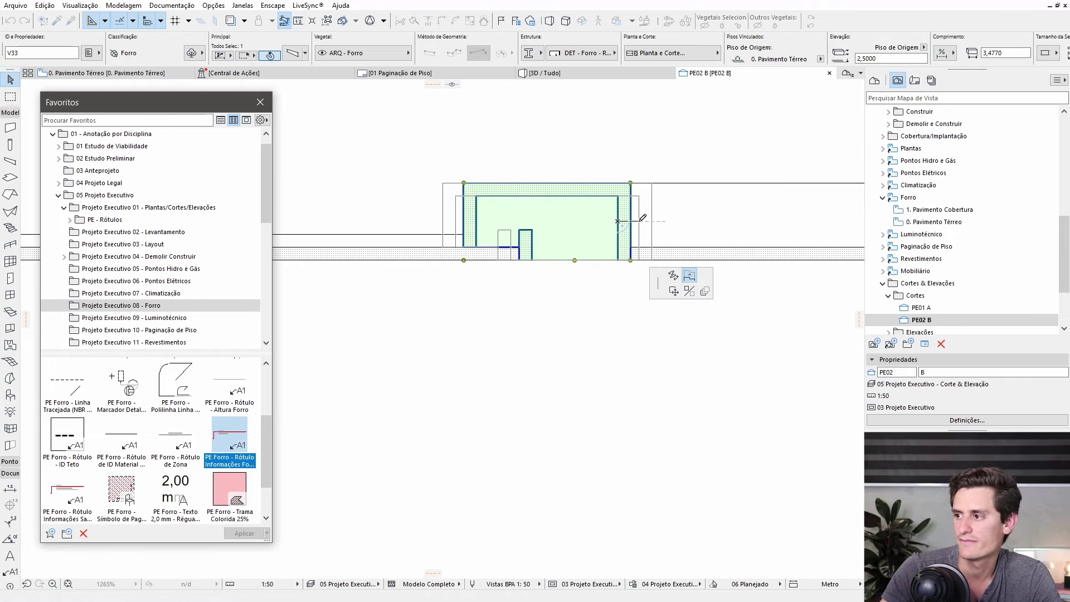
key(Return)
key(Escape)
Step: Return to the ground-floor ceiling plan to check the Vão Livre = 0,30m label
click(136, 74)
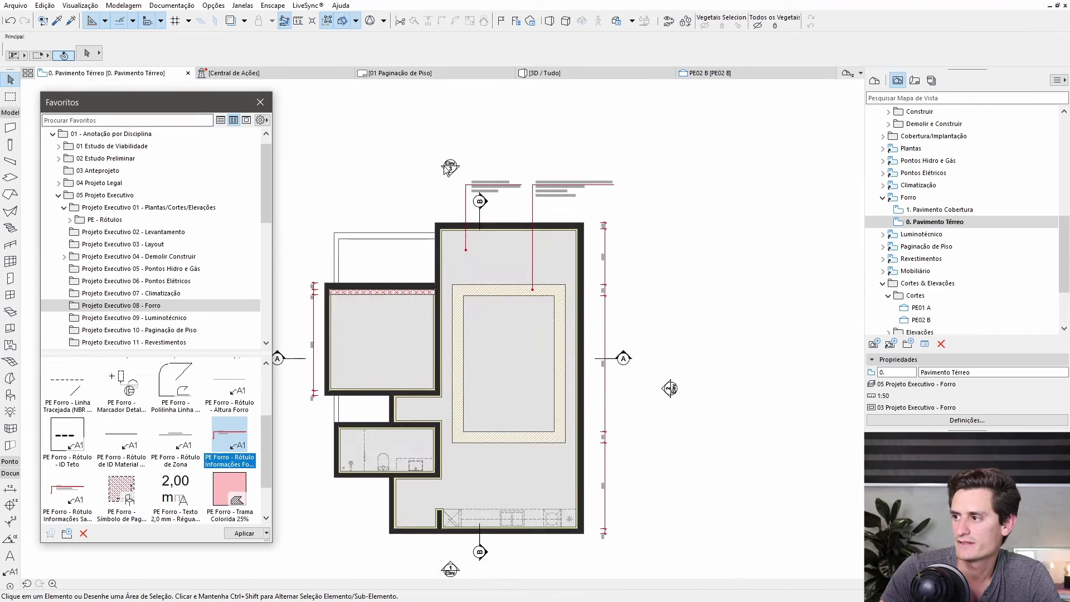
scroll(535, 194, up, 2)
scroll(535, 194, up, 2)
scroll(518, 195, up, 2)
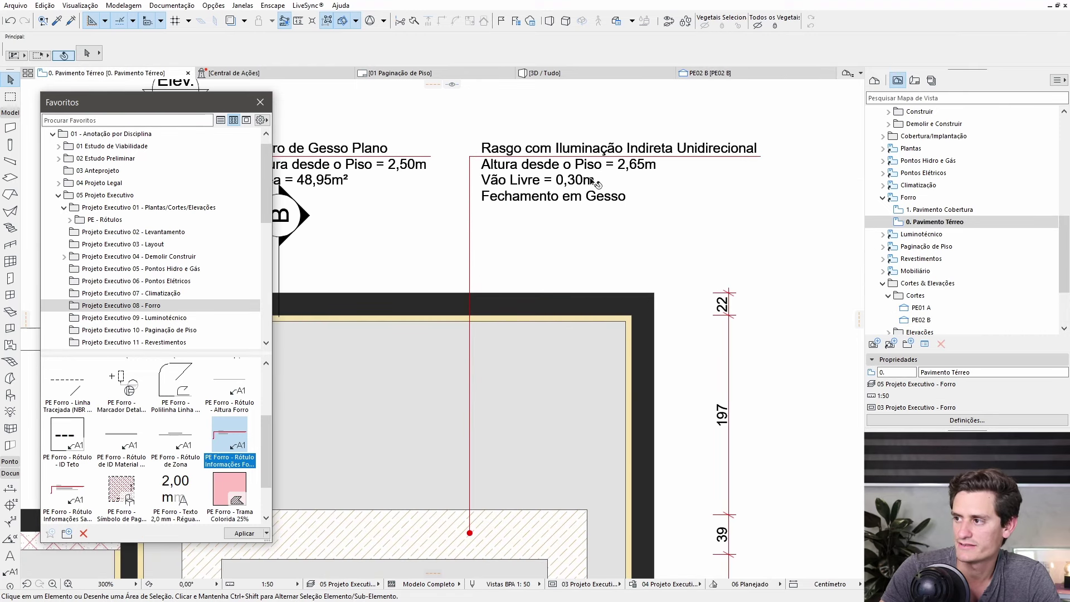
scroll(579, 179, down, 1)
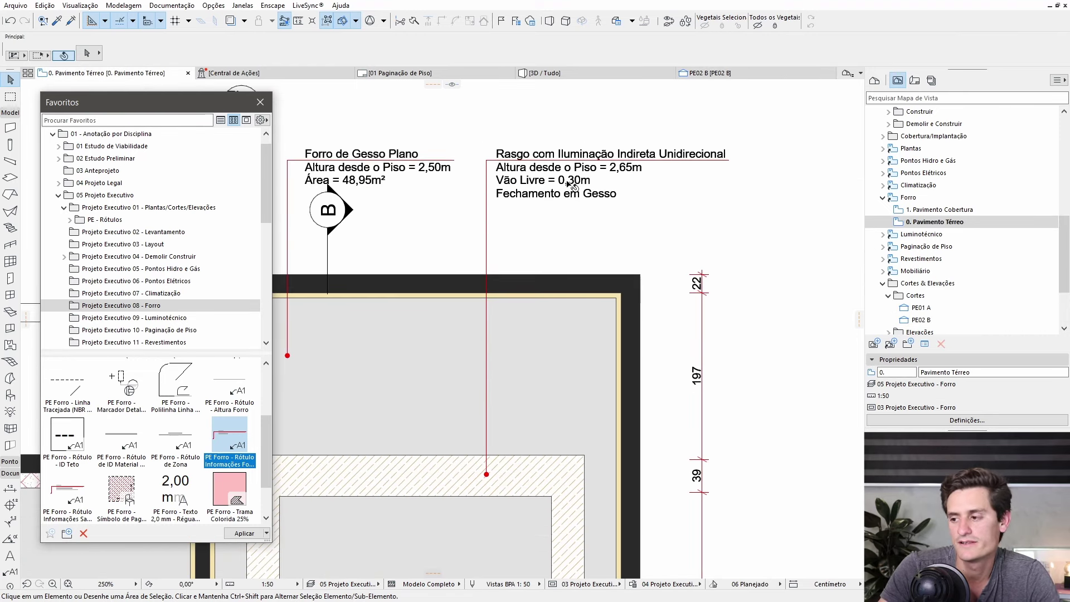
scroll(257, 401, up, 1)
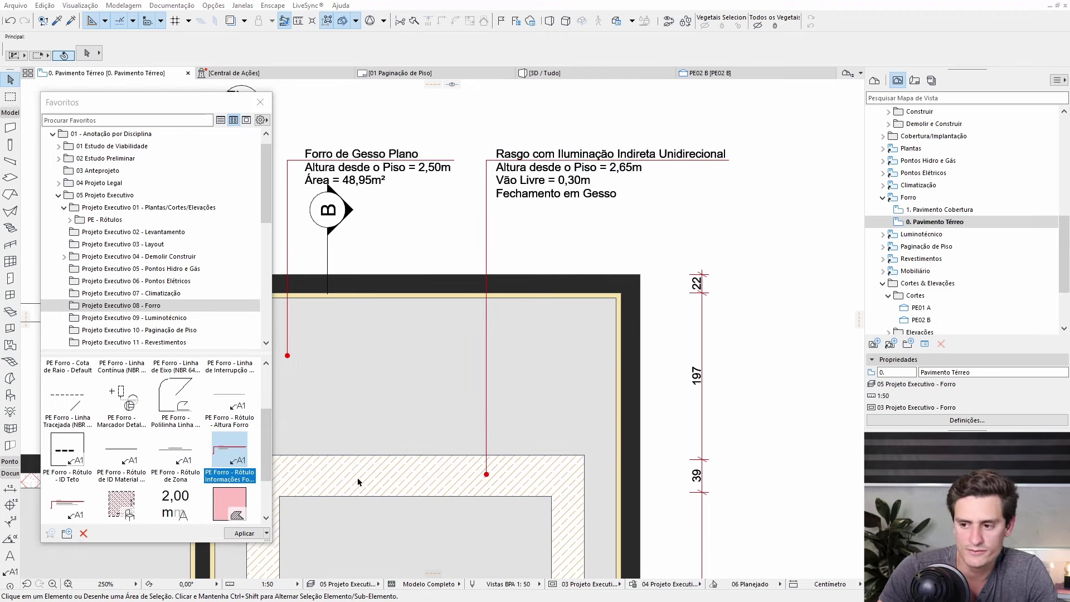
Step: Load the 'PE Forro - Rótulo - ID Teto' favourite and bring the upper rooms, bathroom and kitchen into view
scroll(121, 457, down, 1)
double_click(66, 385)
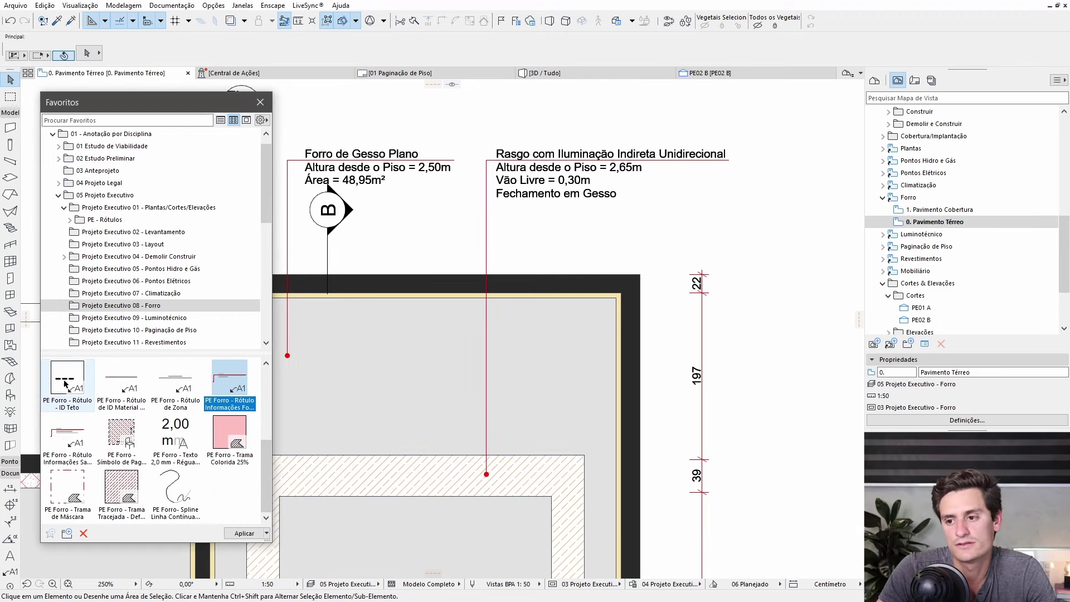
scroll(482, 366, down, 3)
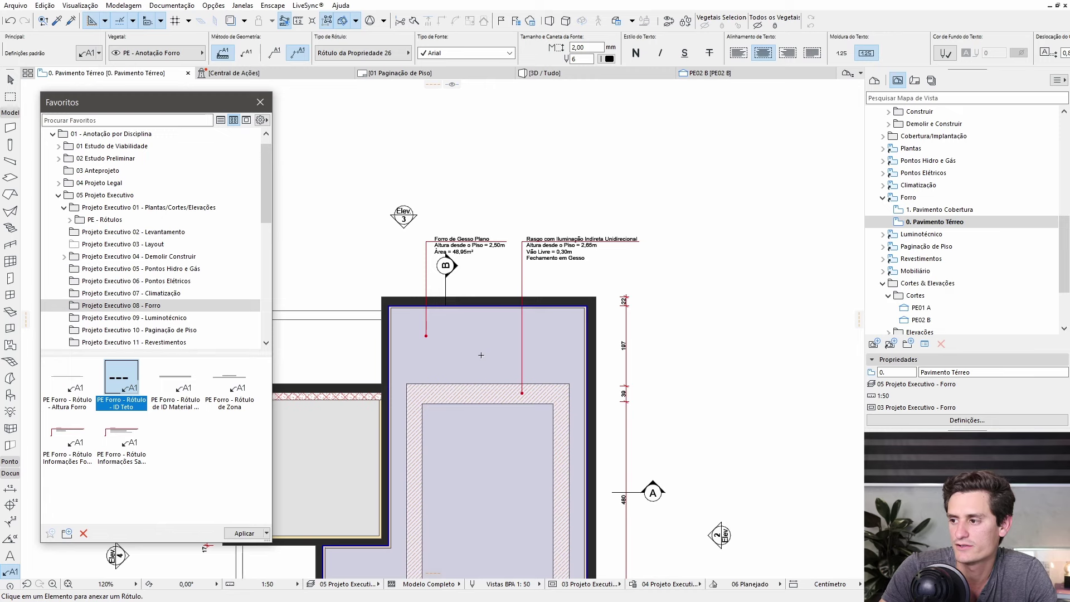
middle_drag(316, 469, 453, 320)
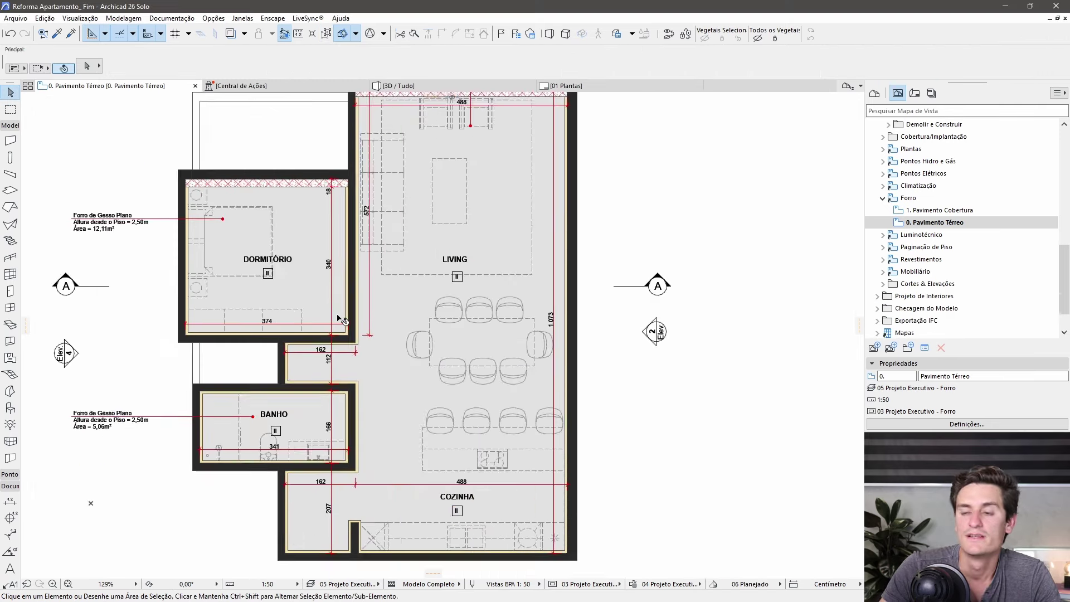
scroll(303, 334, up, 2)
scroll(303, 334, up, 1)
scroll(303, 335, down, 1)
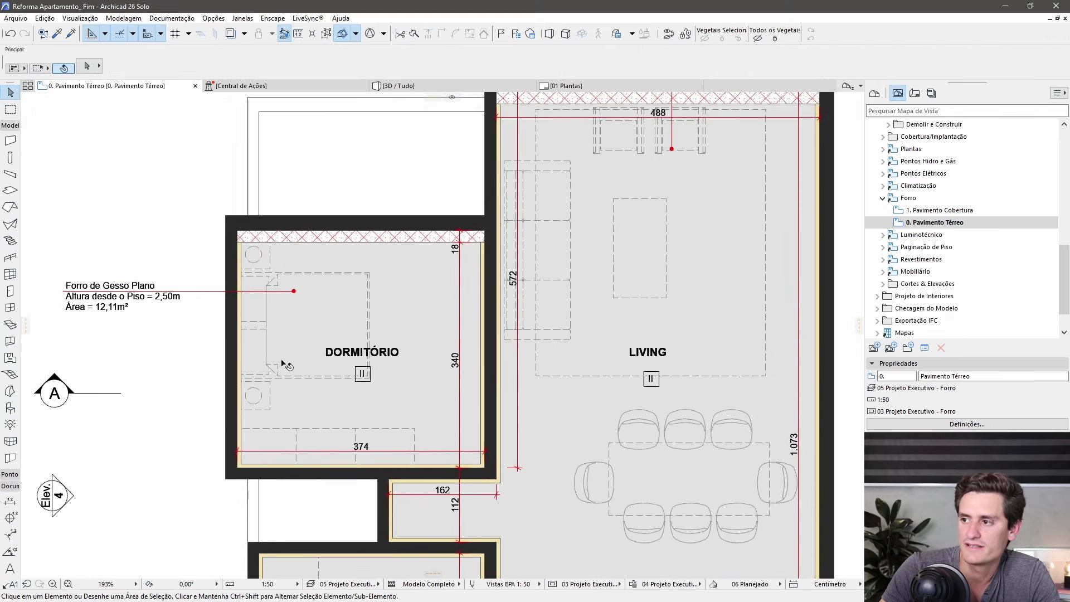
scroll(636, 331, down, 1)
mouse_move(357, 451)
middle_down()
mouse_move(299, 355)
mouse_move(301, 288)
middle_up()
scroll(301, 288, up, 1)
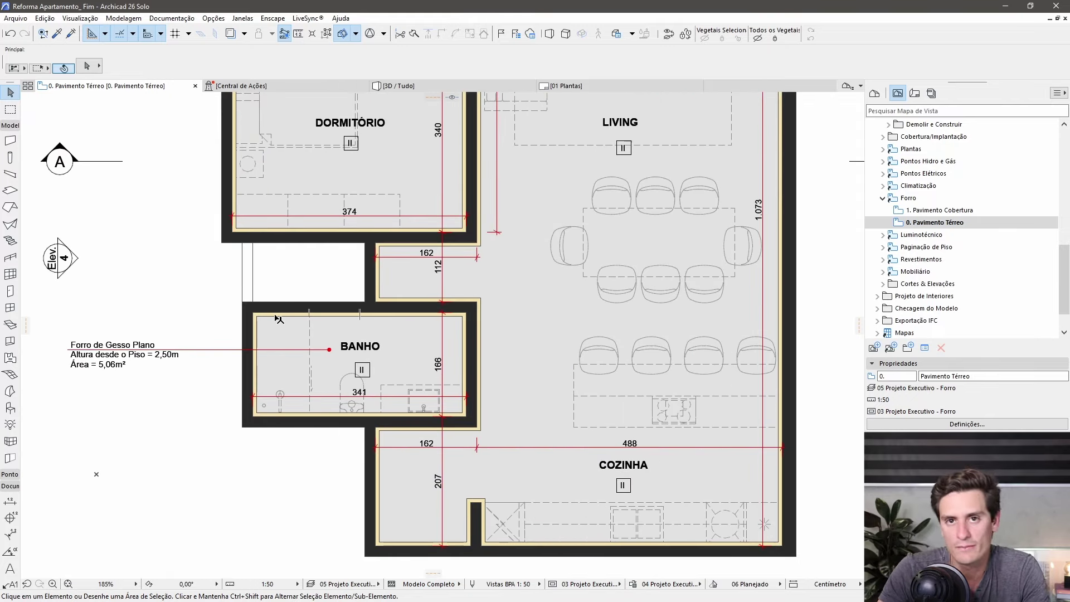
scroll(557, 474, down, 1)
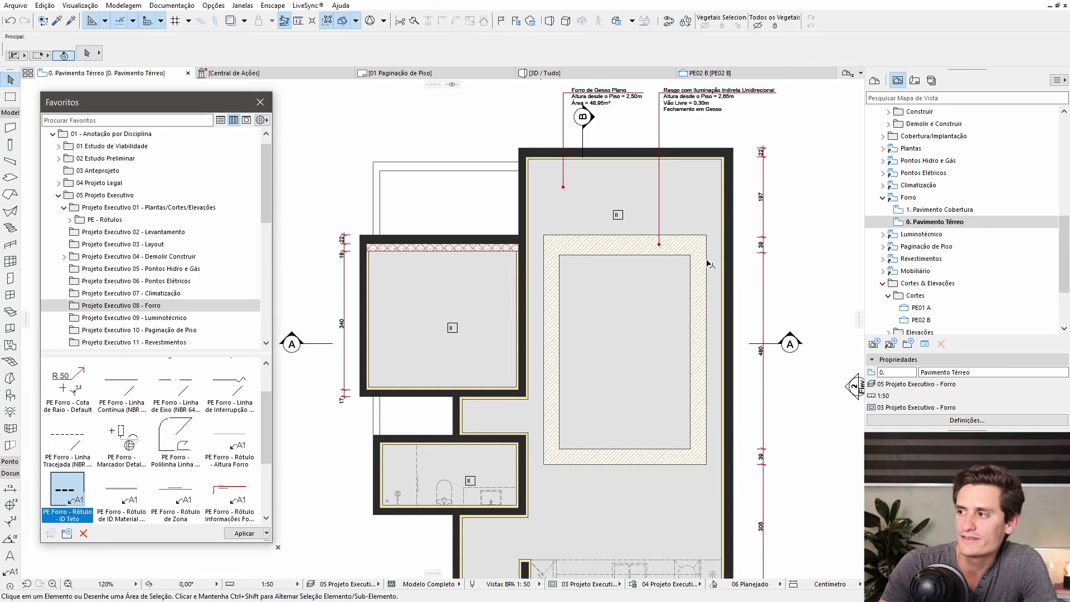
scroll(917, 232, up, 3)
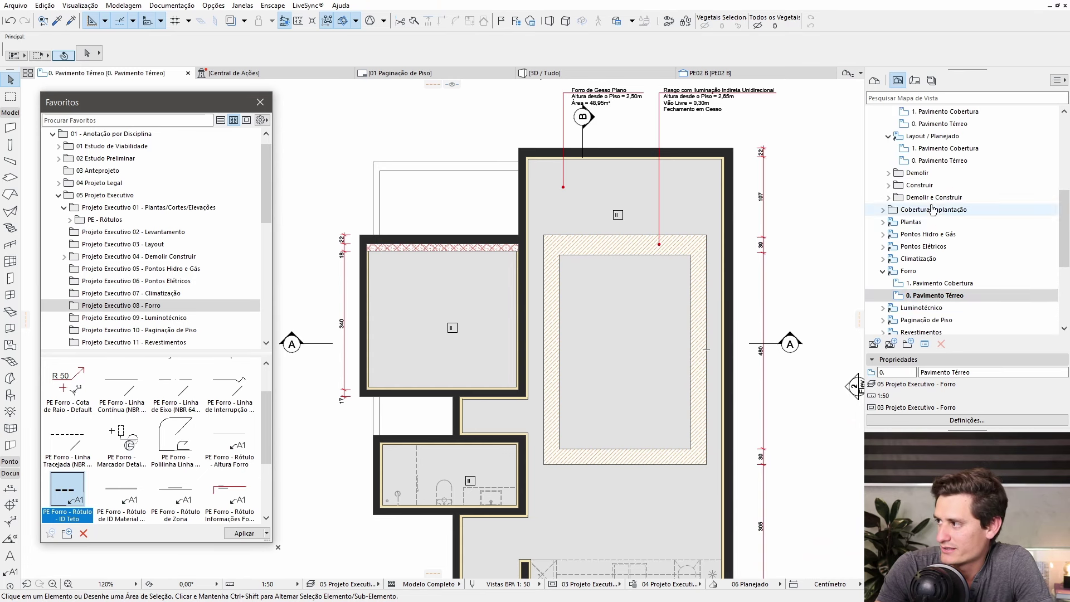
Step: Open the Layout / Planejado and Levantamento ground-floor views
double_click(943, 160)
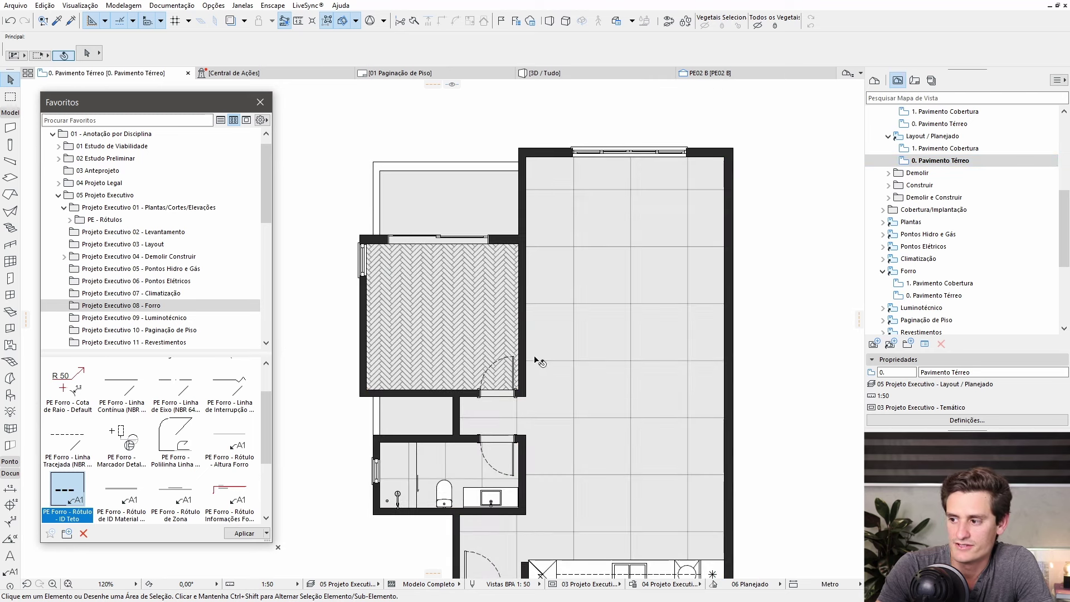
scroll(614, 406, down, 3)
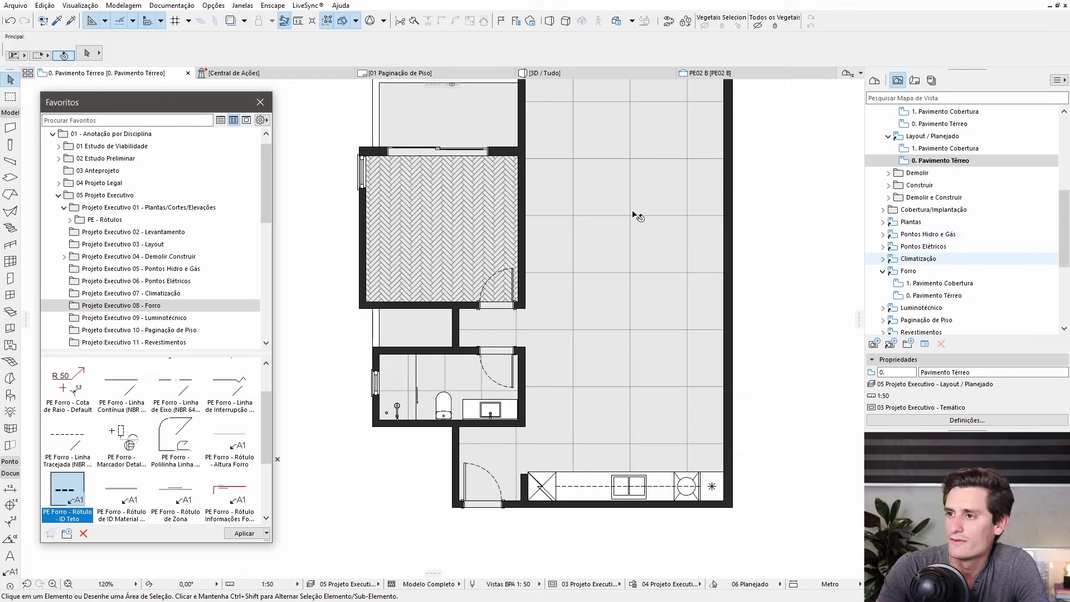
scroll(903, 245, up, 3)
scroll(898, 229, up, 3)
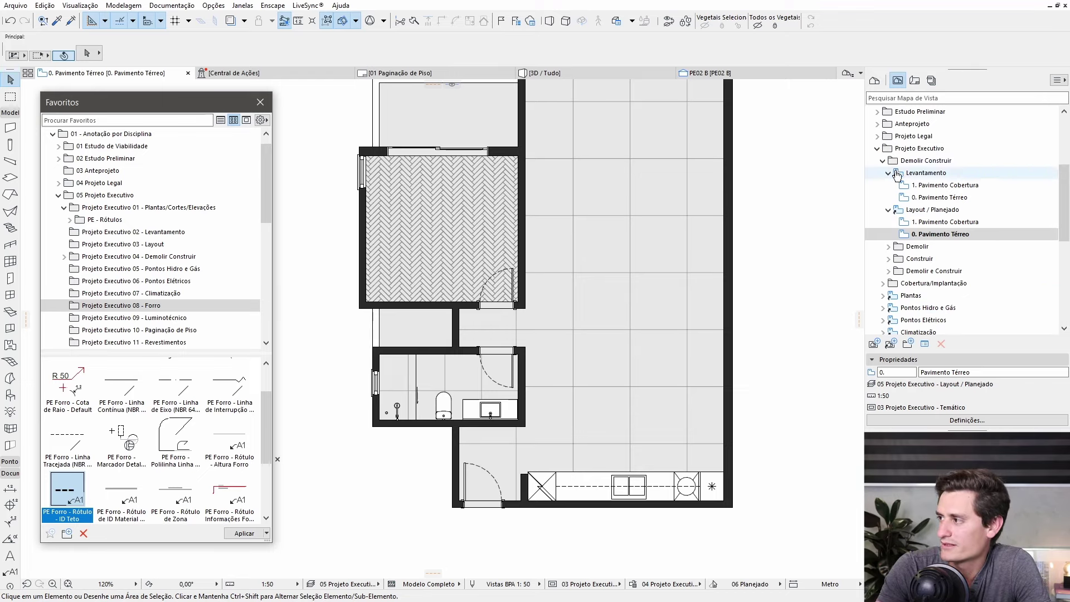
double_click(942, 197)
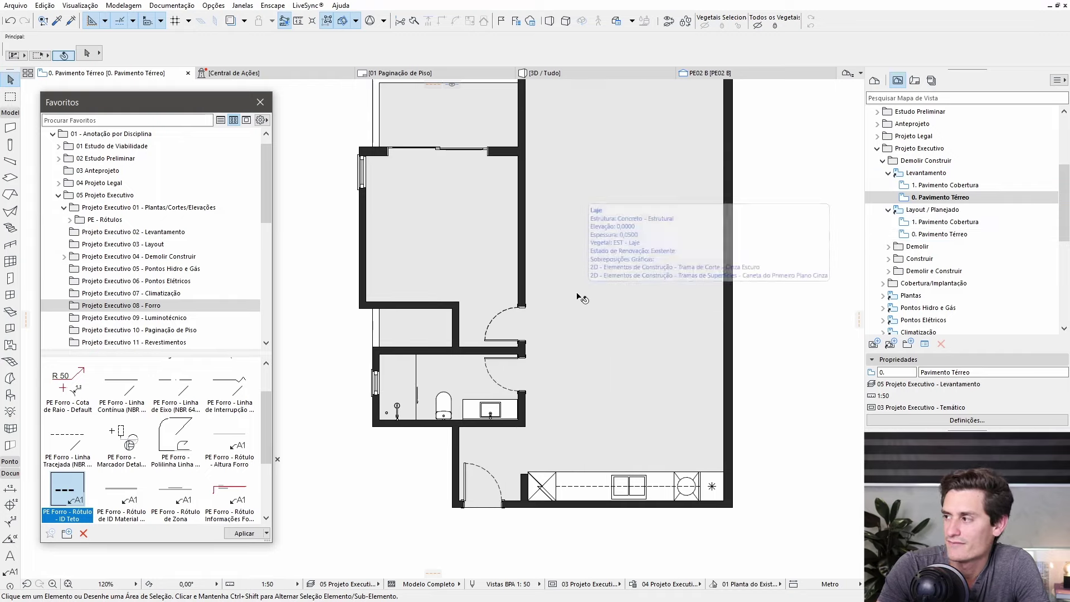
Step: Open the Plantas - Demolir › 0. Pavimento Térreo view
click(889, 247)
click(894, 259)
click(932, 284)
double_click(932, 285)
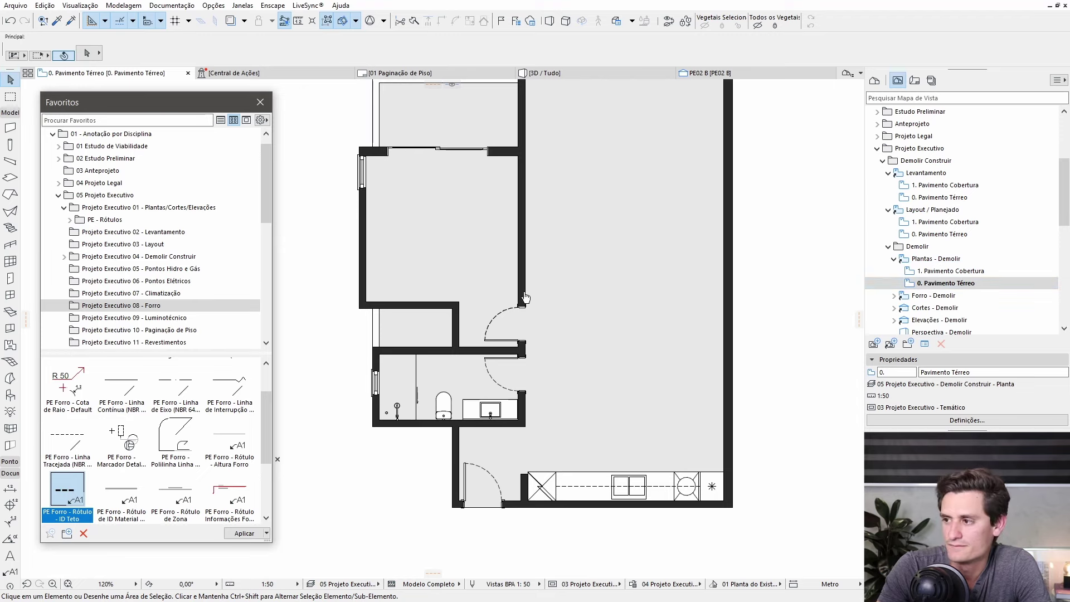
scroll(522, 394, up, 3)
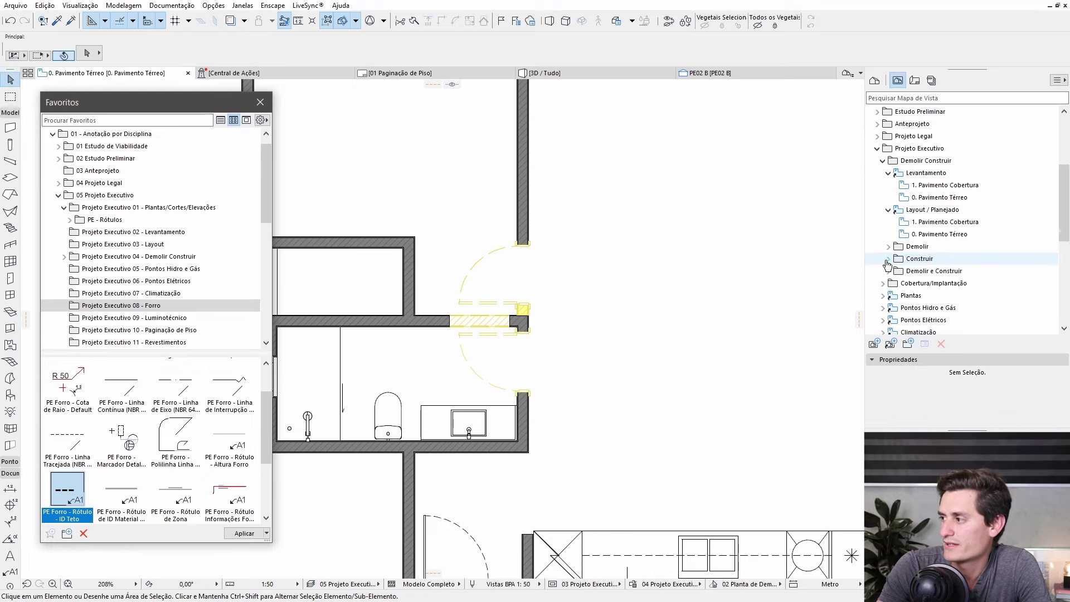
Step: Open the Plantas - Construir › 0. Pavimento Térreo view
click(888, 259)
click(894, 271)
click(937, 296)
double_click(937, 295)
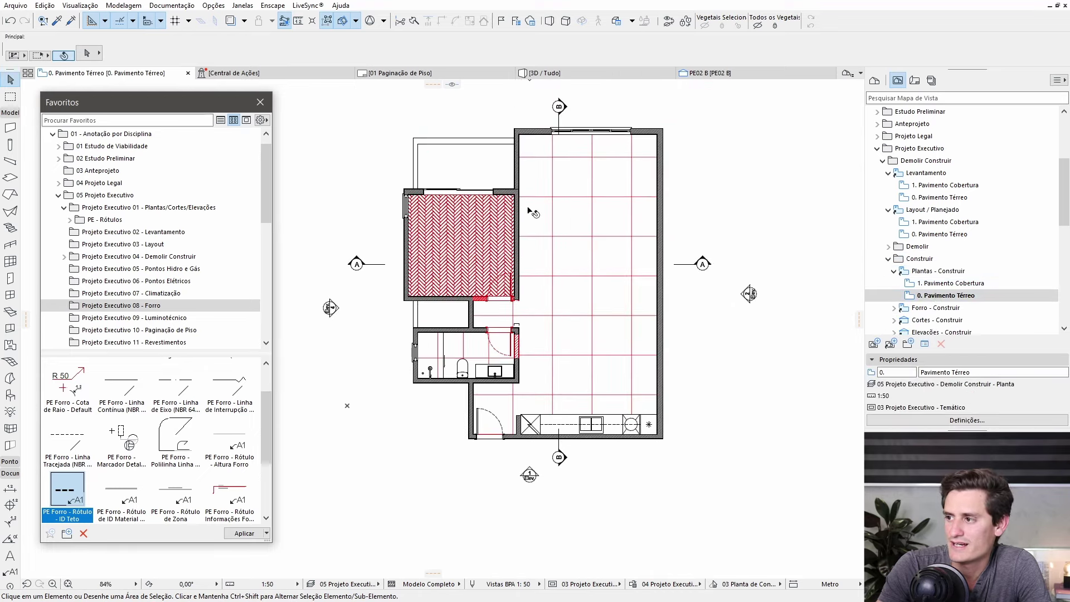
Step: Select 0. Pavimento Térreo under Plantas - Demolir Construir in the View Map
scroll(516, 233, up, 2)
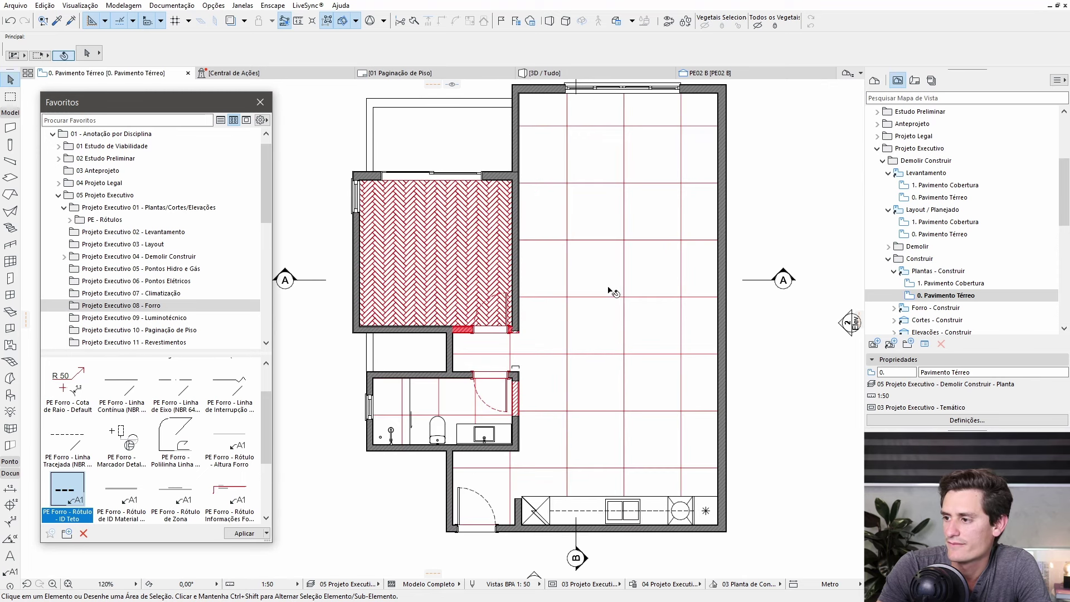
click(890, 260)
click(889, 271)
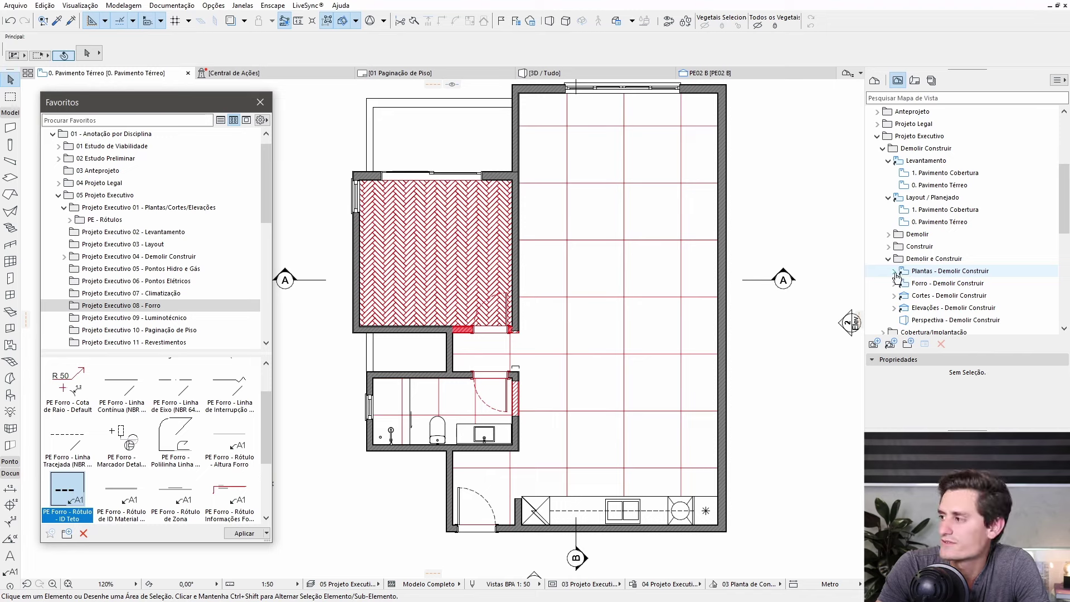
click(895, 273)
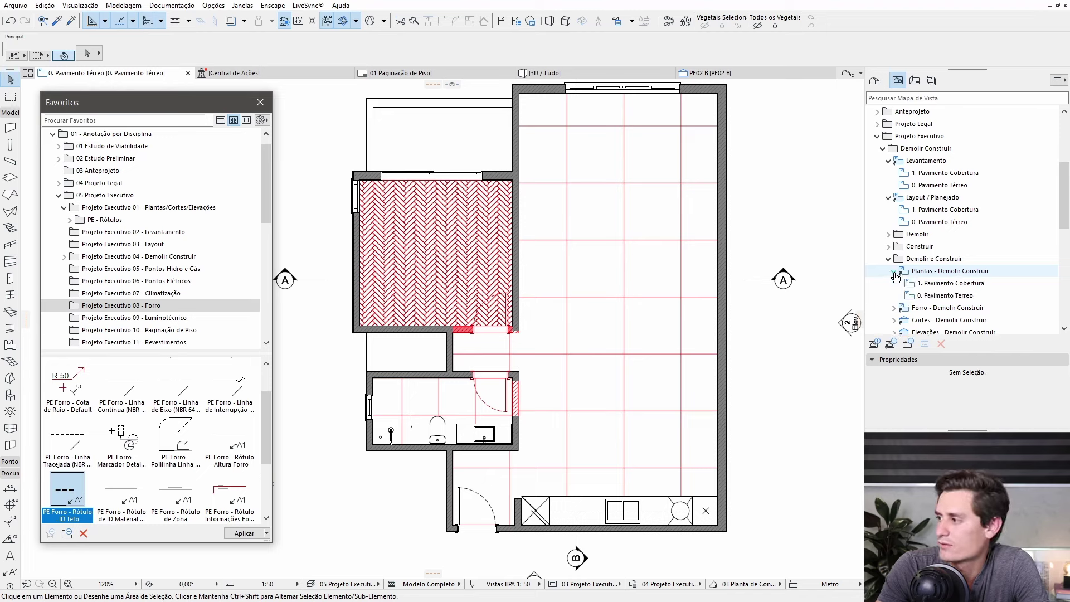
click(943, 300)
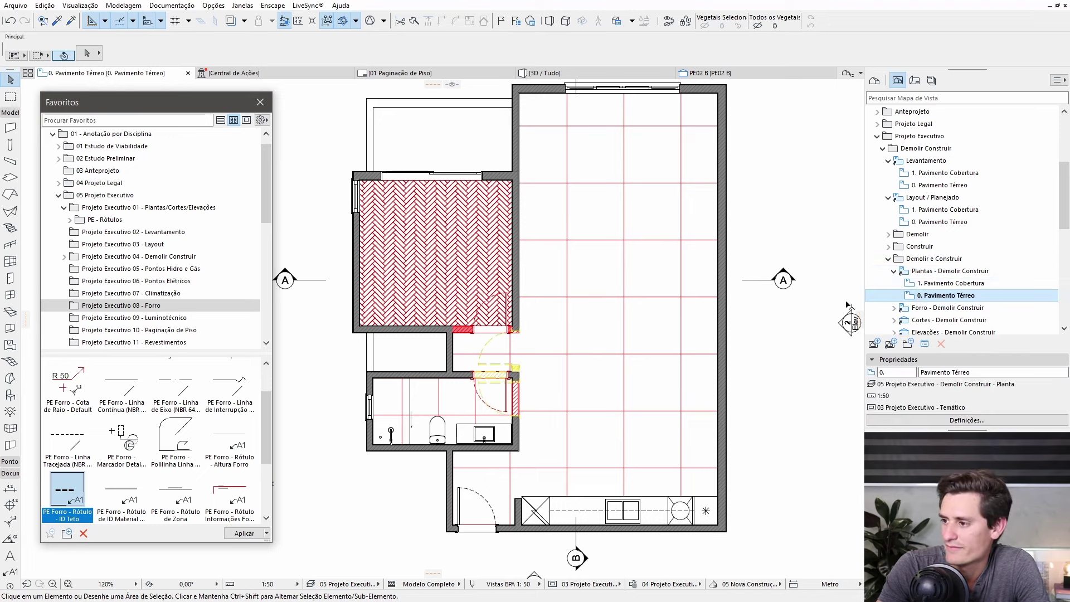
Step: Zoom the plan and expand the Projeto Executivo 04 favourites folder
scroll(502, 362, up, 4)
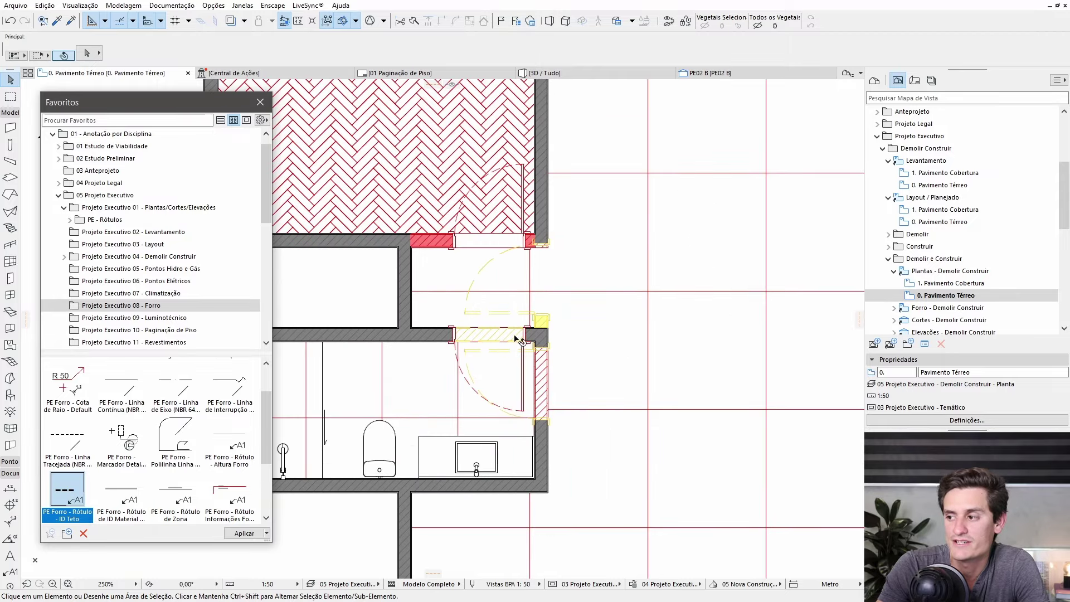
scroll(538, 239, down, 2)
scroll(694, 303, down, 2)
scroll(535, 458, up, 1)
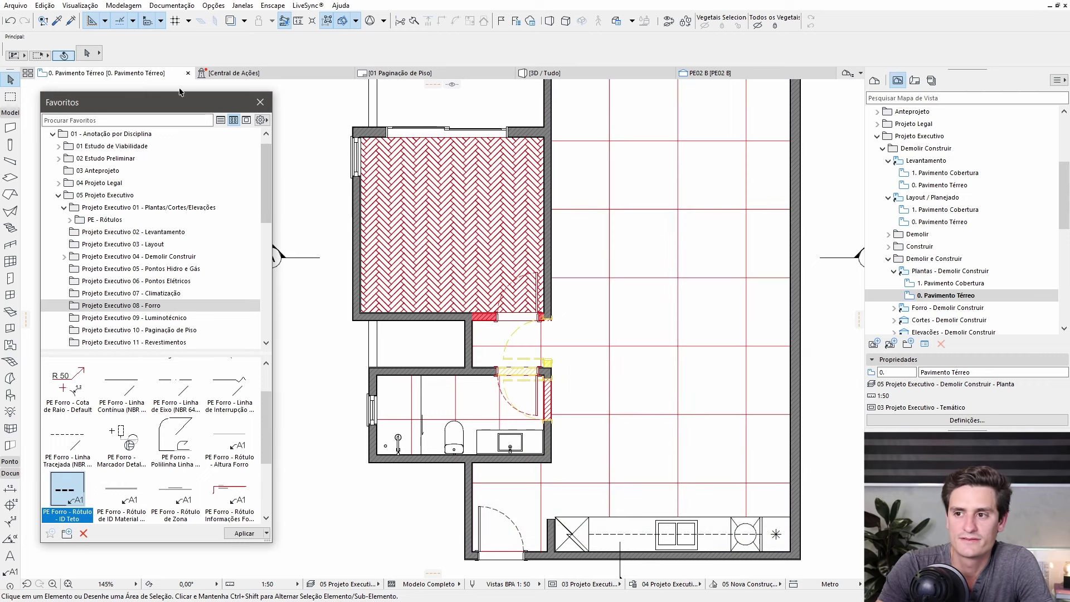
click(139, 257)
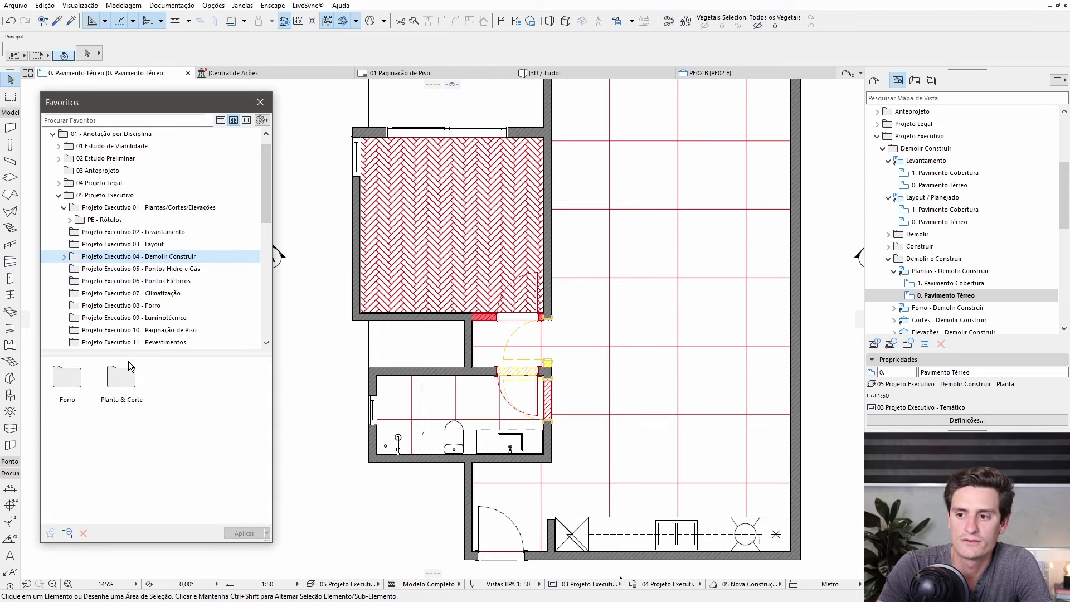
Step: Place a vertical dimension chain 17, 95, 17, 1.62, 17 beside the bathroom using PE Dem. Cons. - Cota
double_click(117, 390)
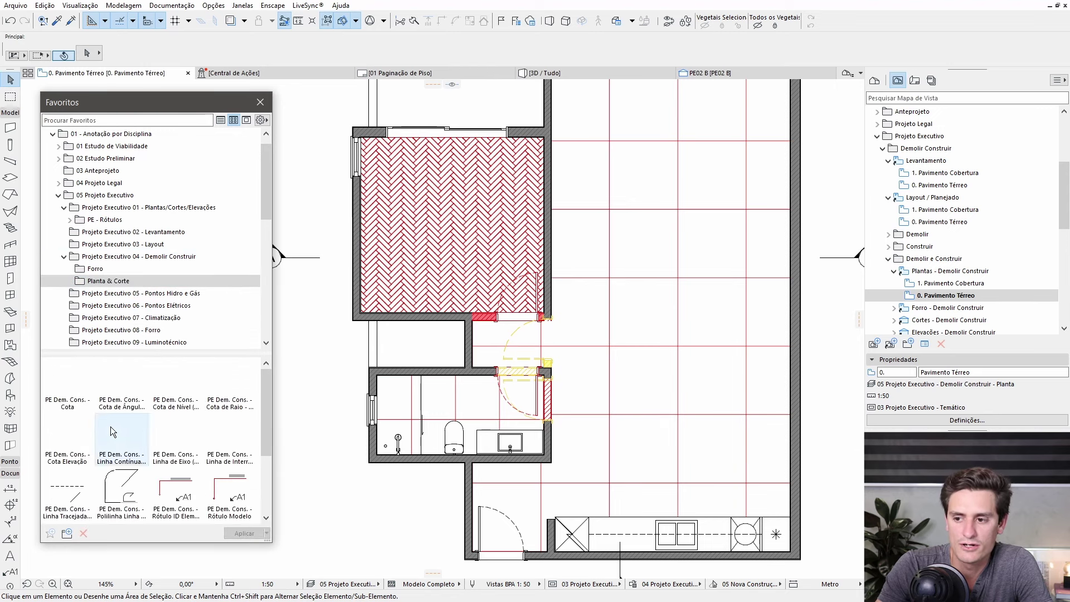
double_click(67, 384)
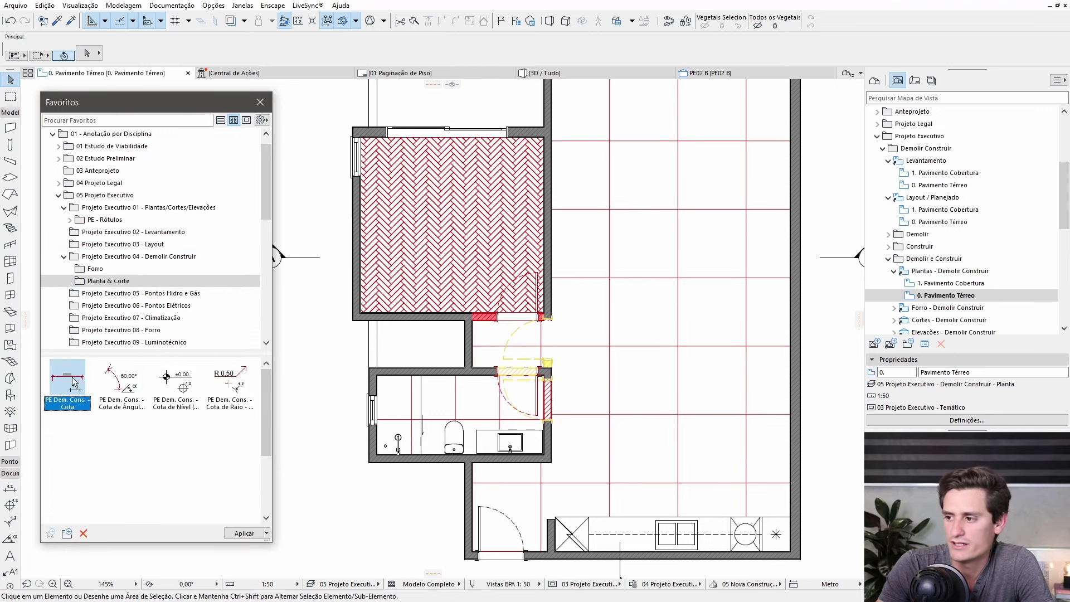
click(480, 317)
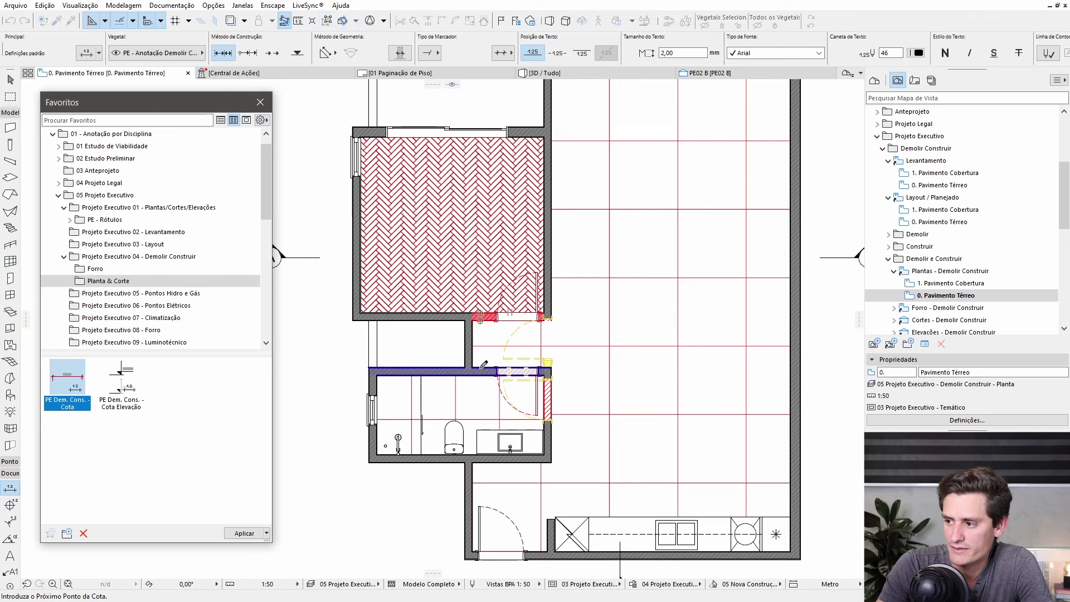
double_click(434, 347)
click(319, 390)
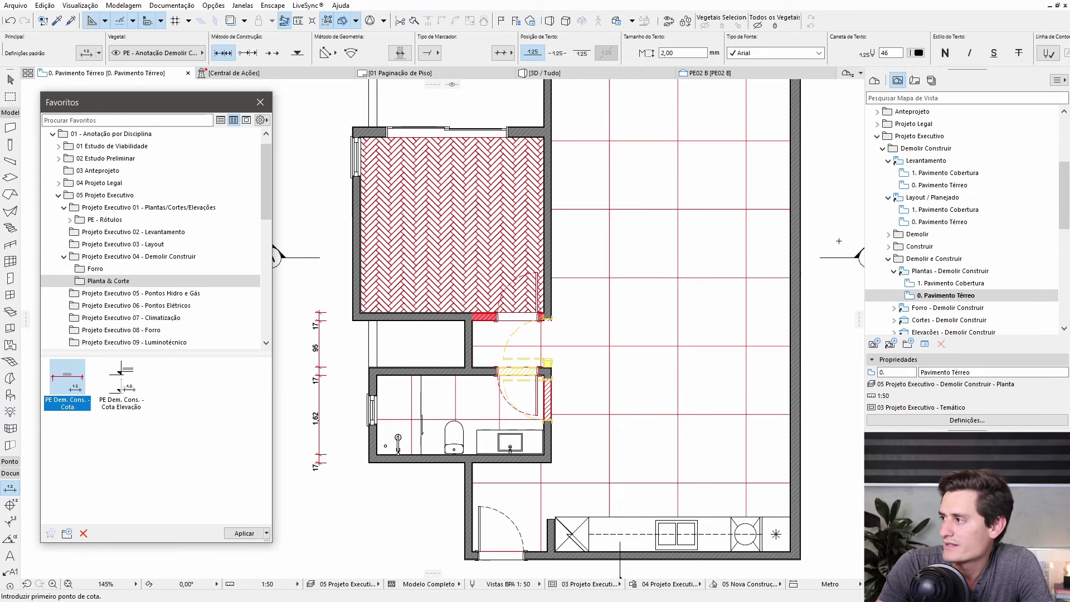
Step: Open the Levantamento and Layout / Planejado ground-floor views
double_click(939, 186)
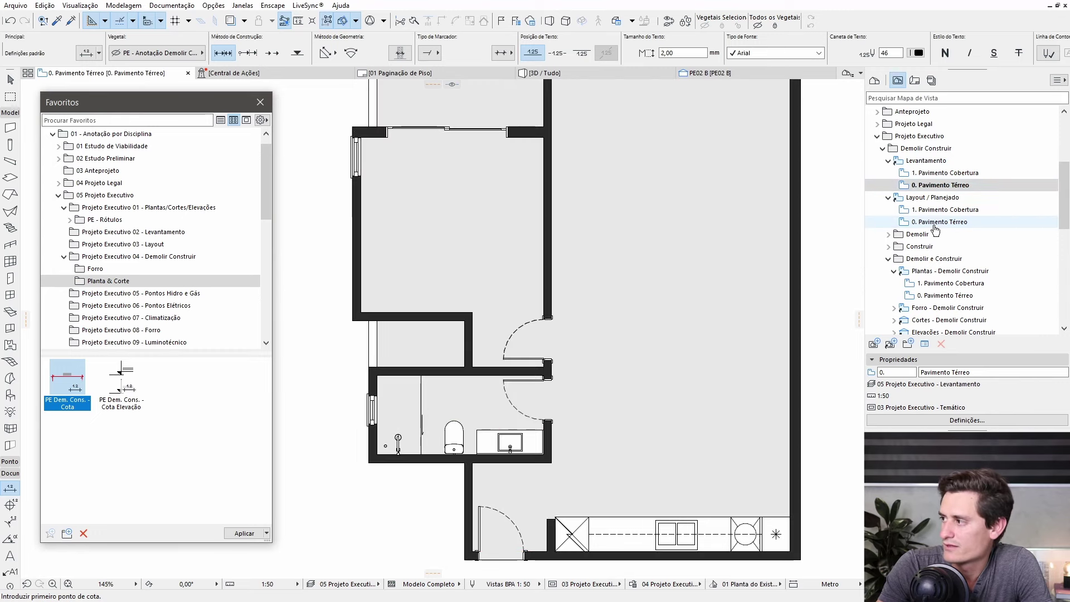
click(936, 223)
scroll(950, 295, down, 3)
Step: Open the Forro ground-floor ceiling plan and list the Layout Book's PE sheets
double_click(954, 297)
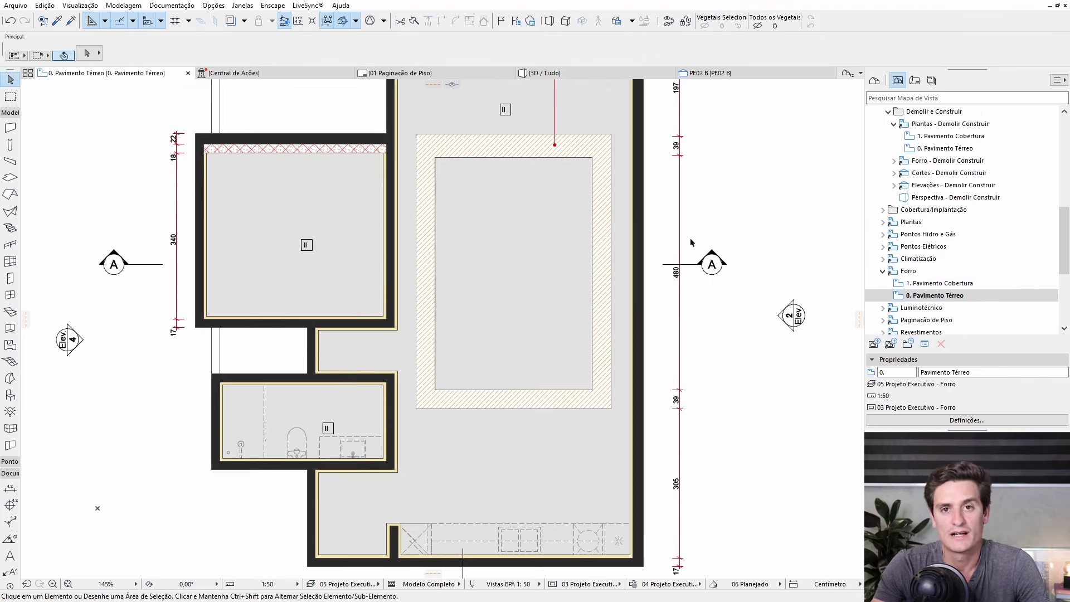
click(915, 81)
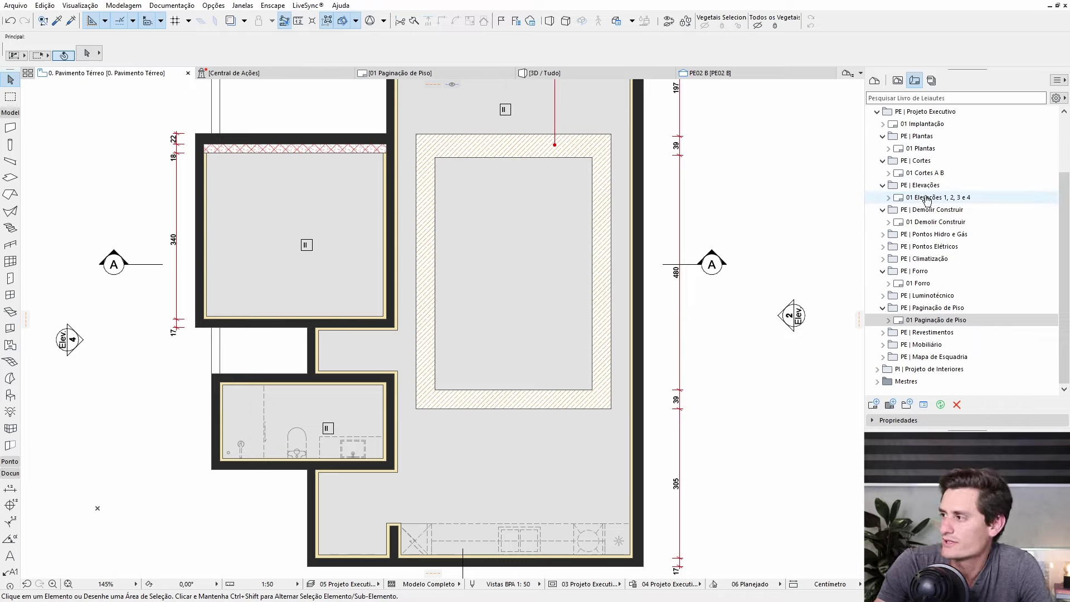
Step: View the 01 Demolir Construir sheet, then the 01 Forro sheet and its properties
double_click(942, 222)
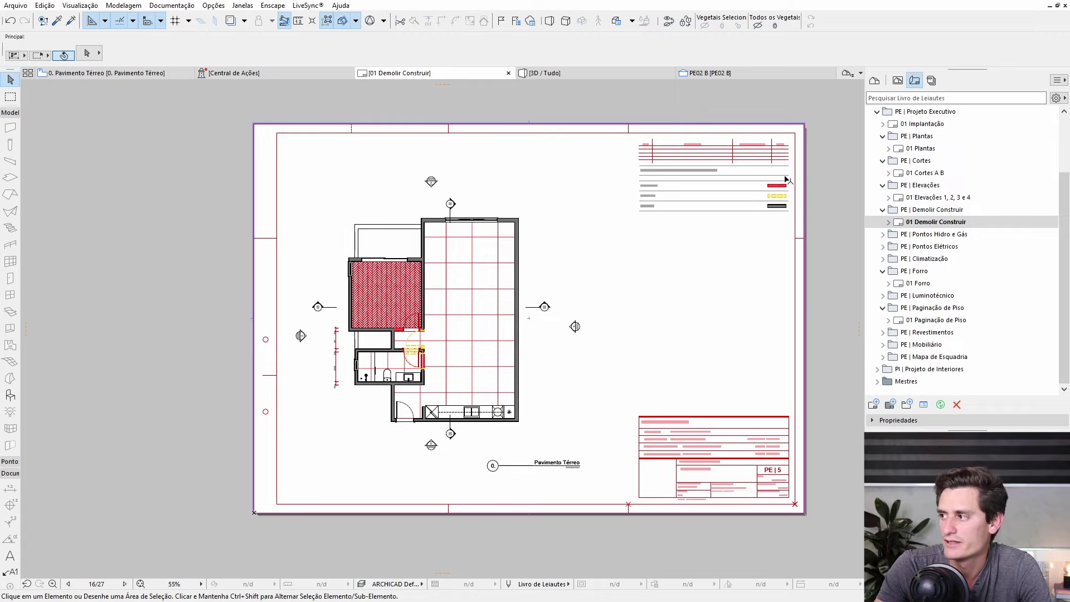
scroll(786, 179, up, 5)
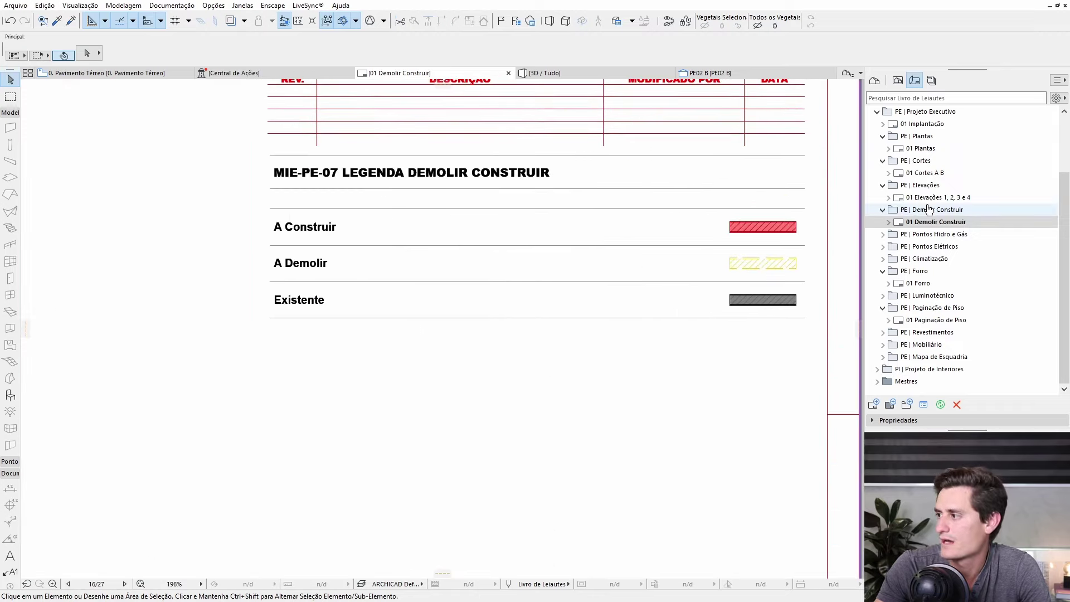
double_click(929, 283)
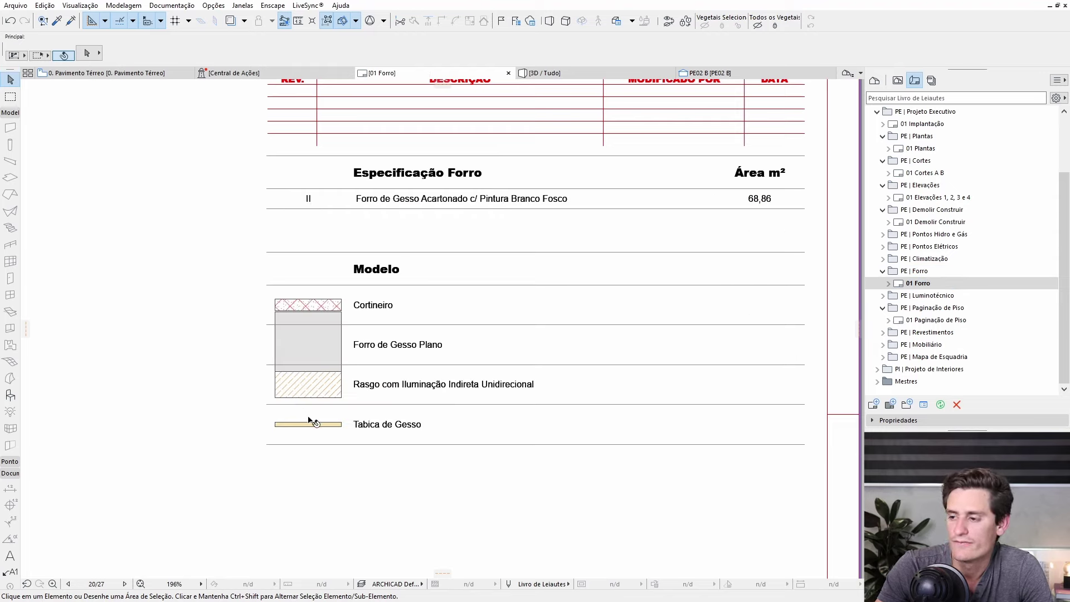
scroll(309, 421, down, 5)
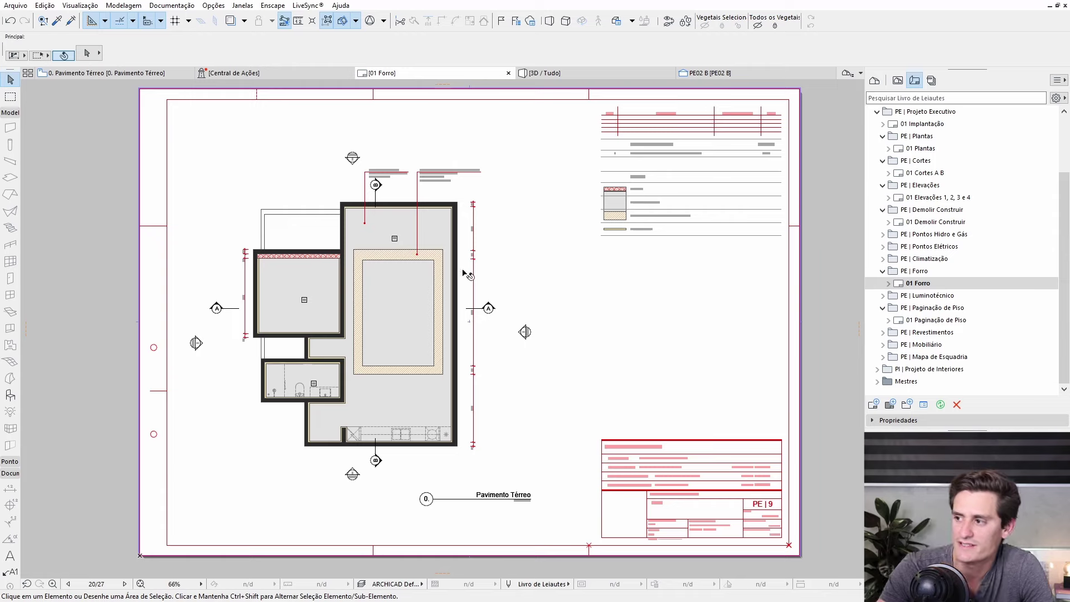
scroll(463, 268, down, 1)
click(934, 419)
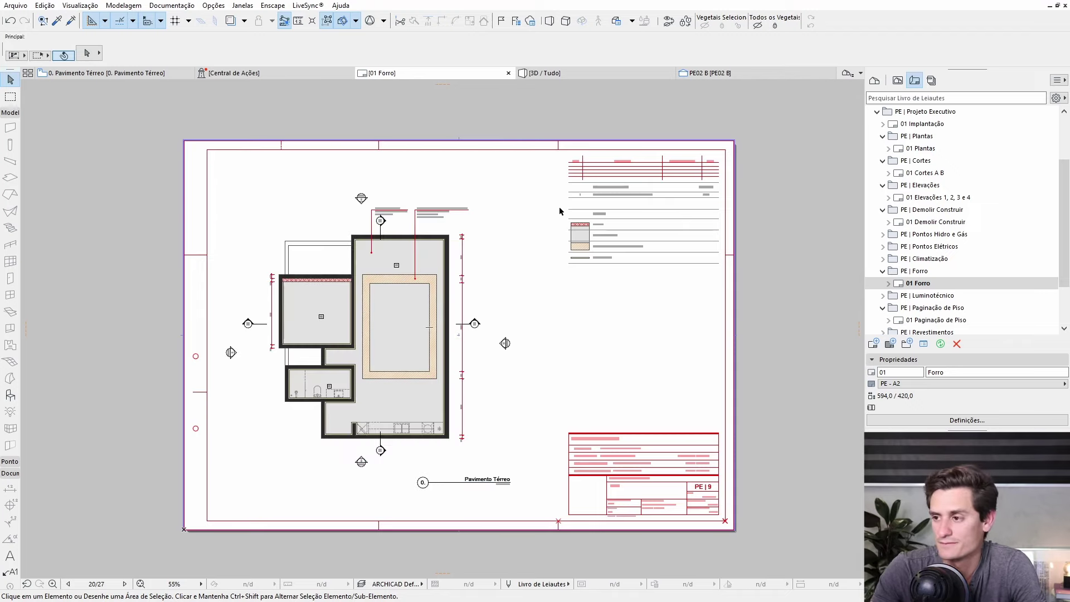
Step: Compare the 01 Paginação de Piso floor table, then return to 01 Forro
click(937, 320)
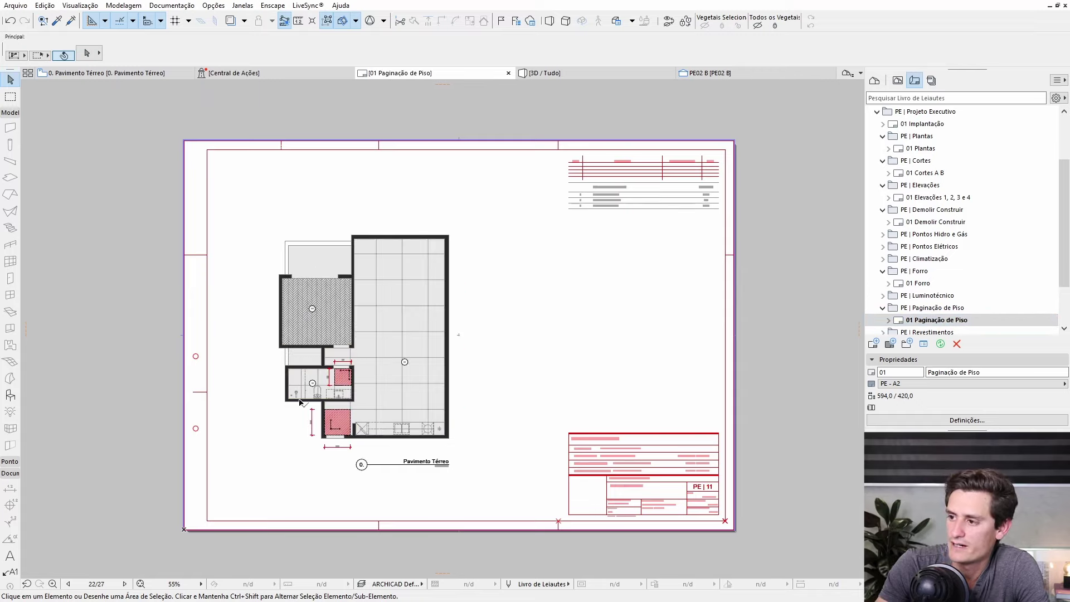
scroll(650, 175, up, 3)
scroll(636, 186, up, 5)
mouse_move(635, 186)
middle_down()
mouse_move(565, 211)
mouse_move(454, 215)
middle_up()
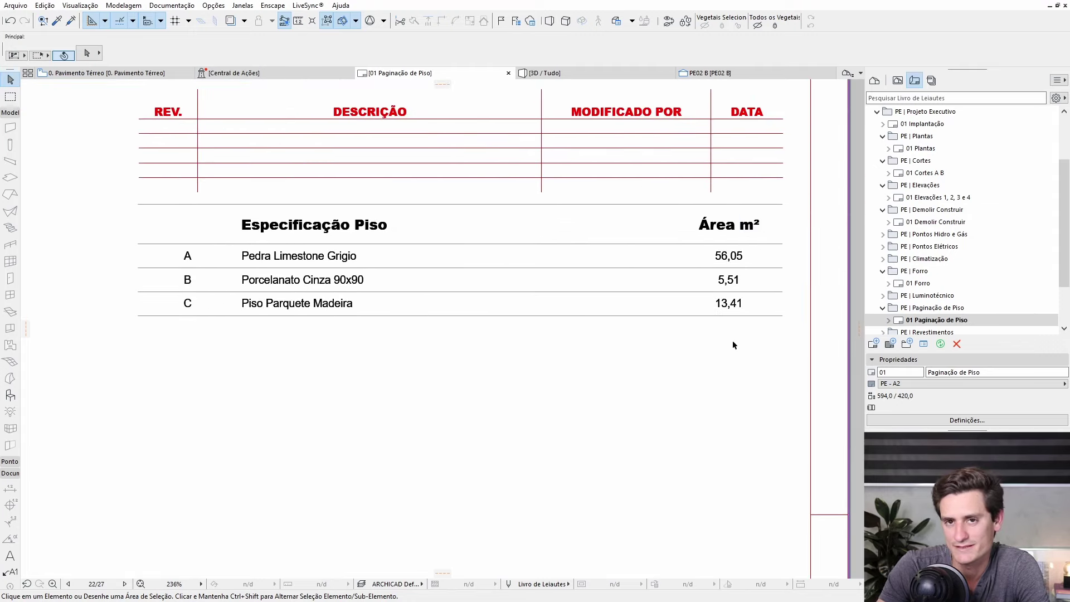
scroll(733, 344, down, 1)
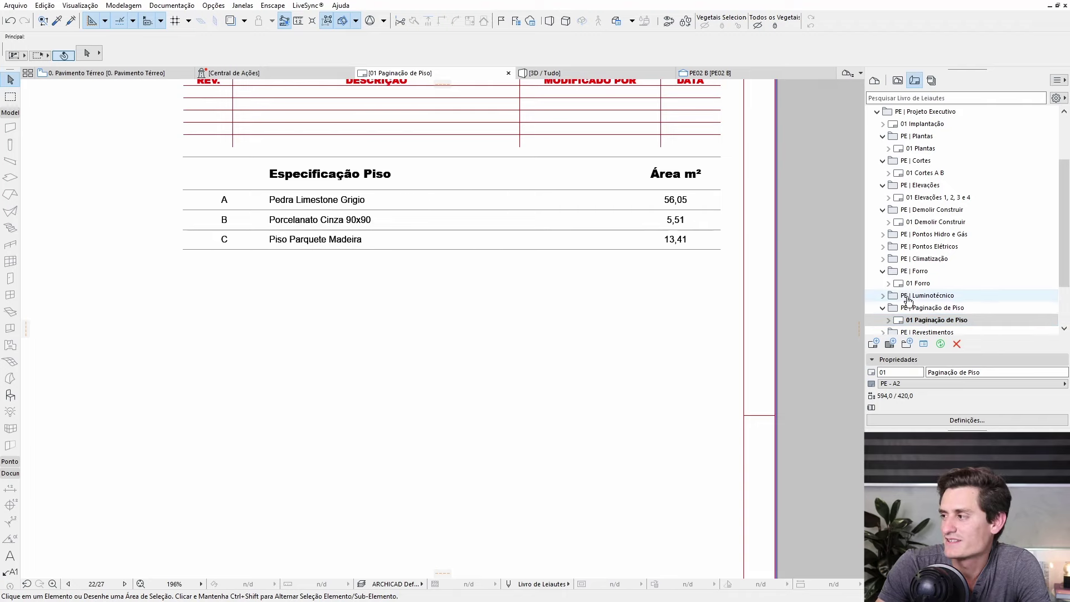
double_click(925, 284)
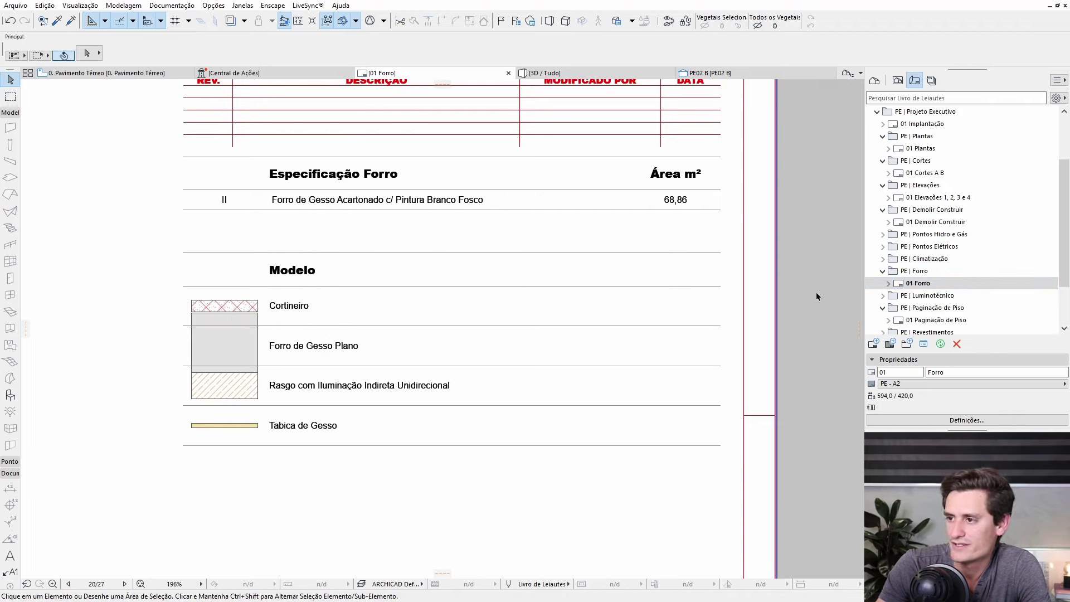
Step: Heighten the Forro de Gesso Plano row in the Modelo legend's source schedule, then return to the layout
click(332, 333)
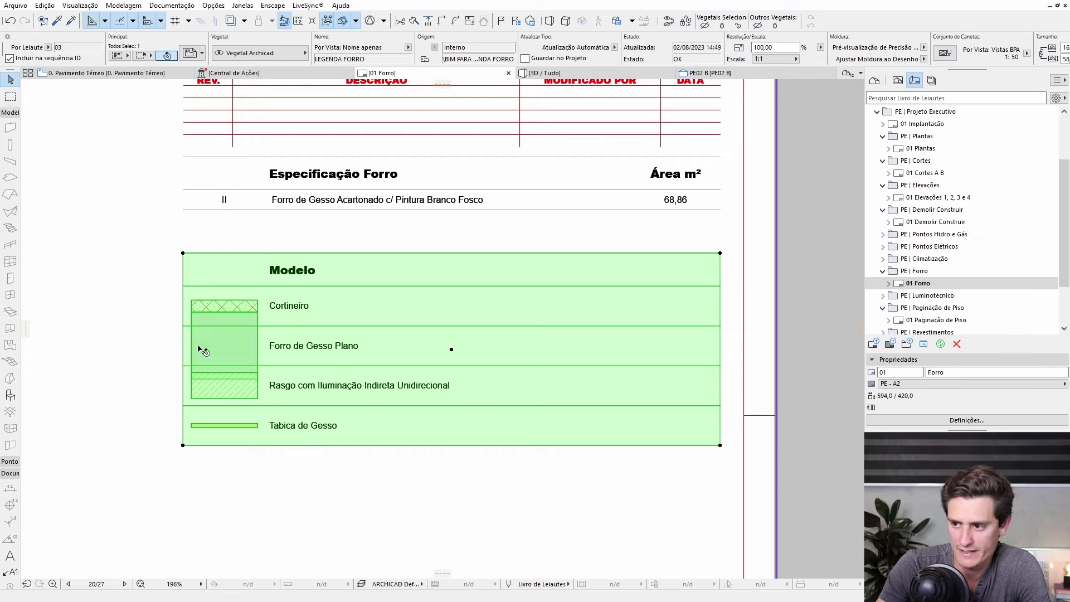
right_click(463, 282)
mouse_move(515, 317)
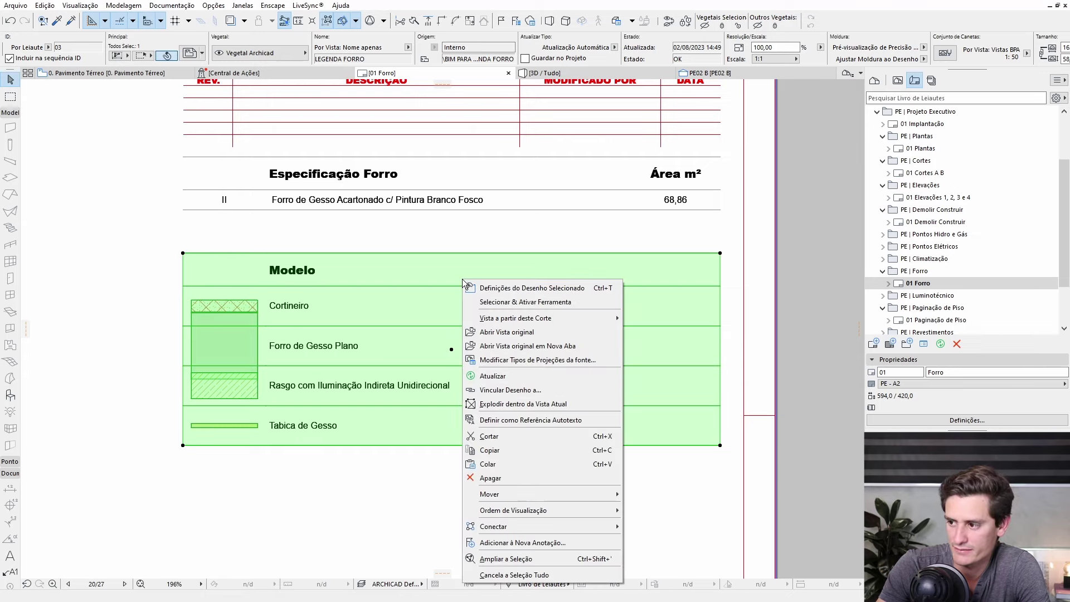
click(515, 332)
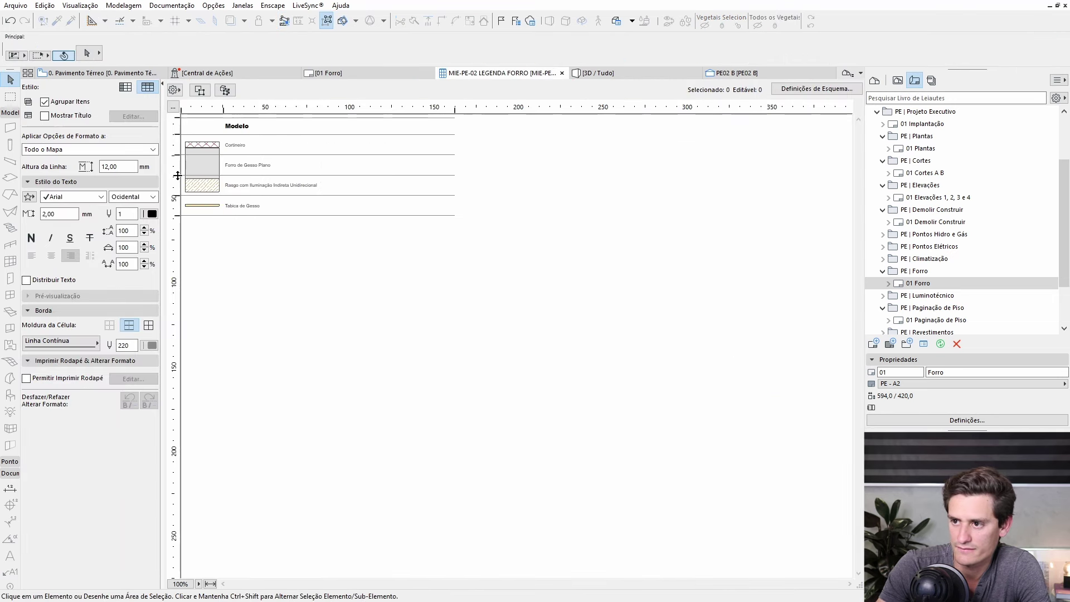
drag(177, 176, 178, 189)
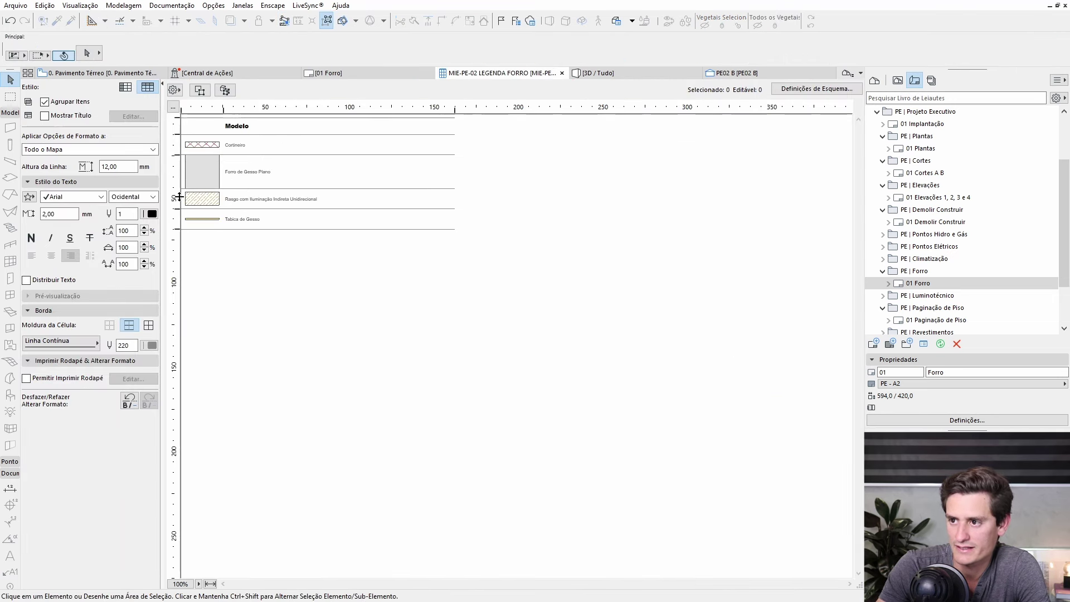
drag(177, 188, 179, 196)
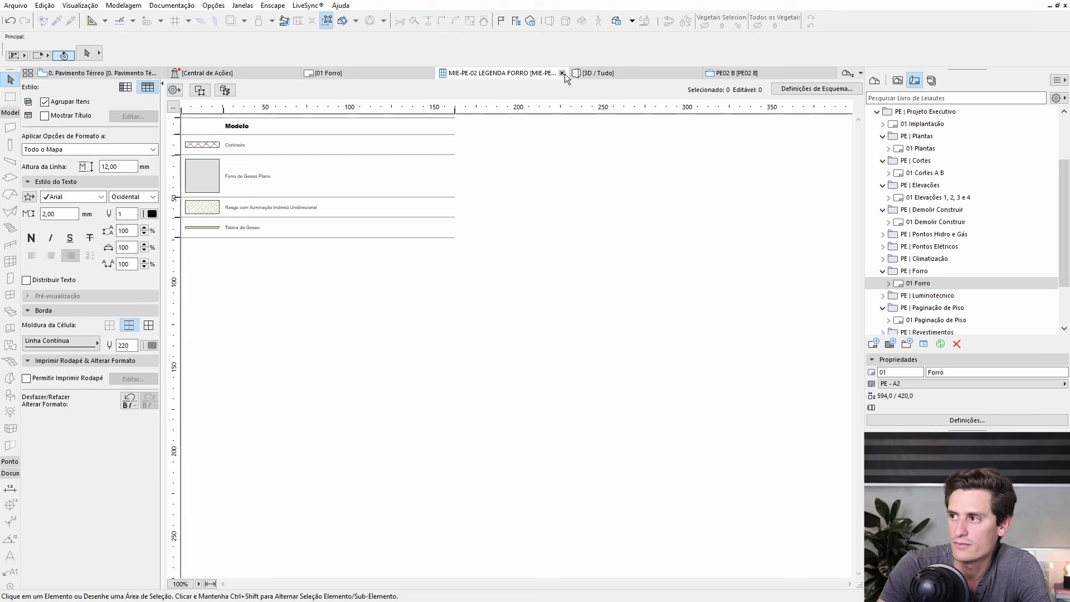
click(563, 73)
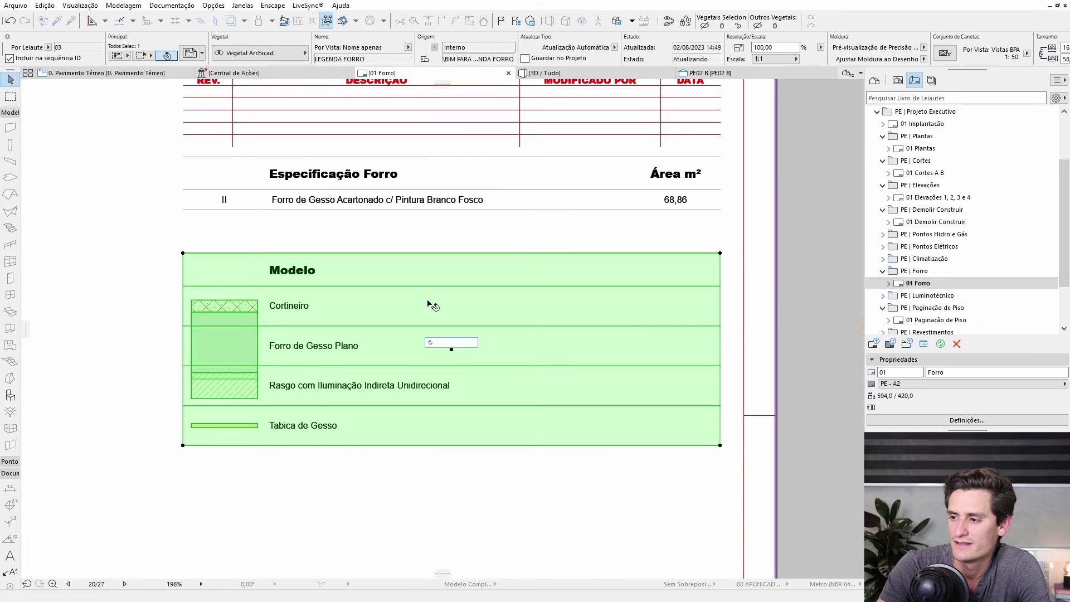